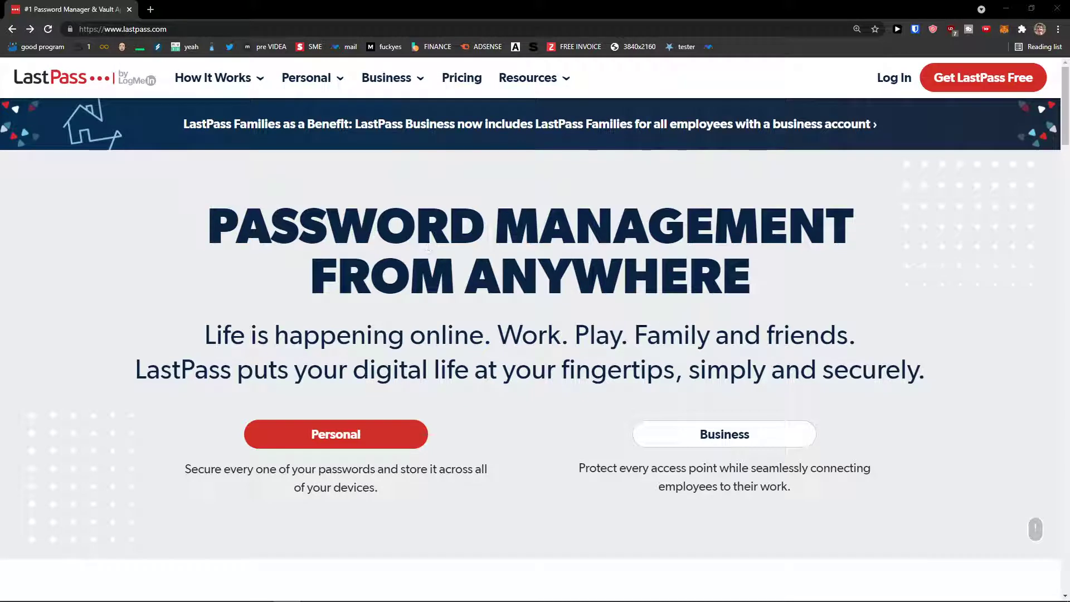
Start a free LastPass account, enter the e-mail address and zoom the page to 125%.
{"action": "left_click", "coordinate": [970, 89]}
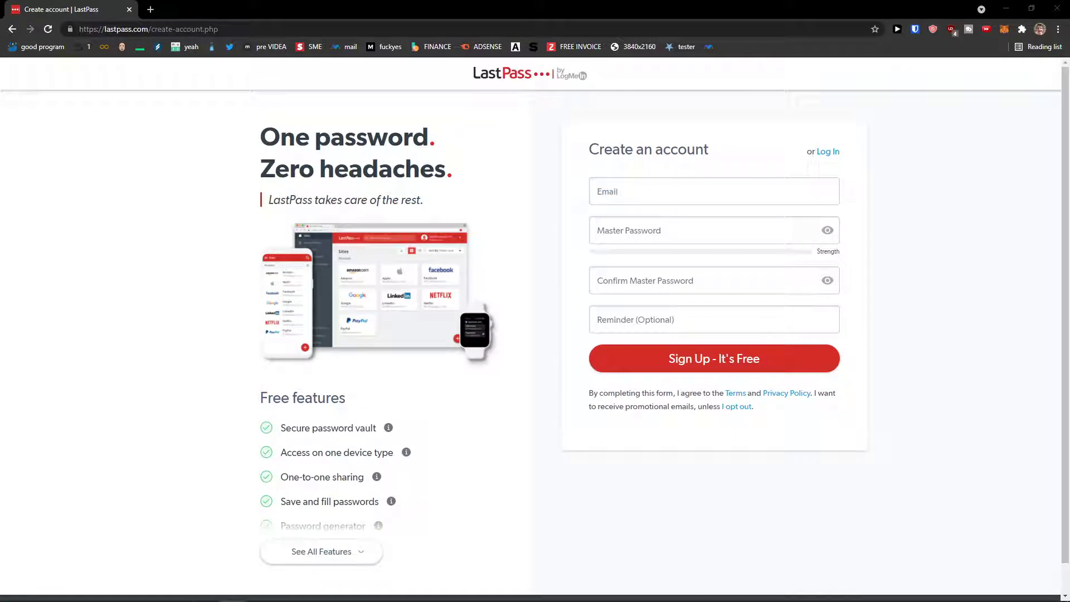
{"action": "left_click", "coordinate": [599, 200]}
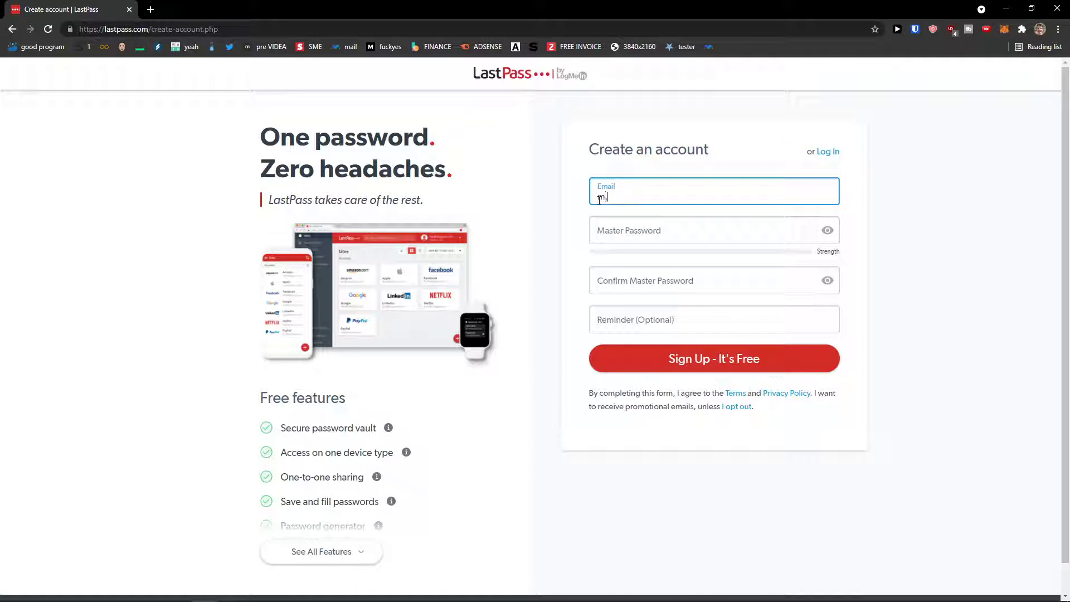
{"action": "key", "text": "ctrl+plus"}
{"action": "key", "text": "ctrl+plus"}
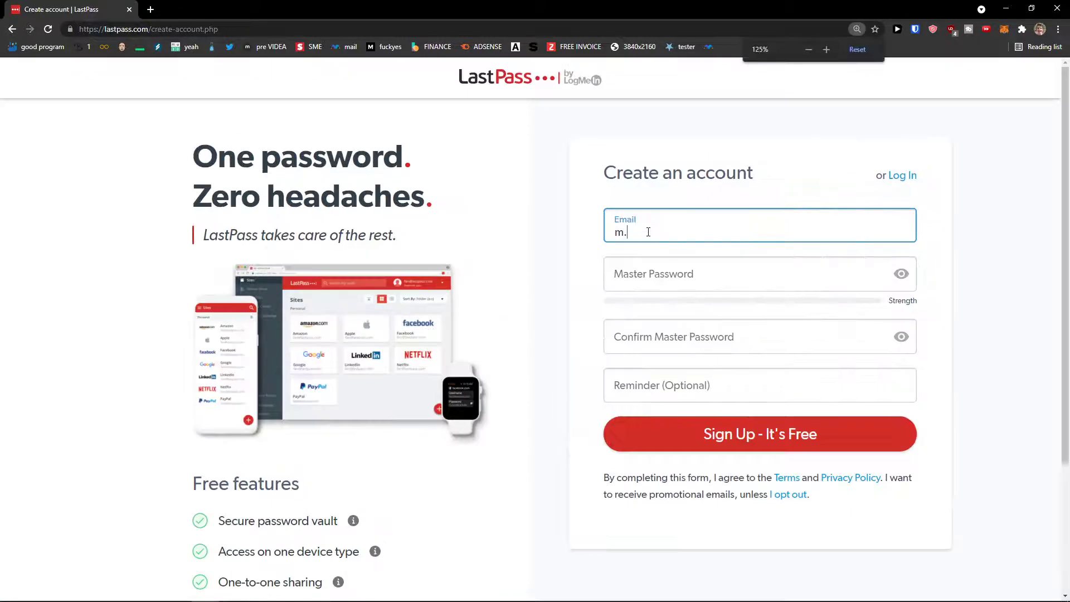
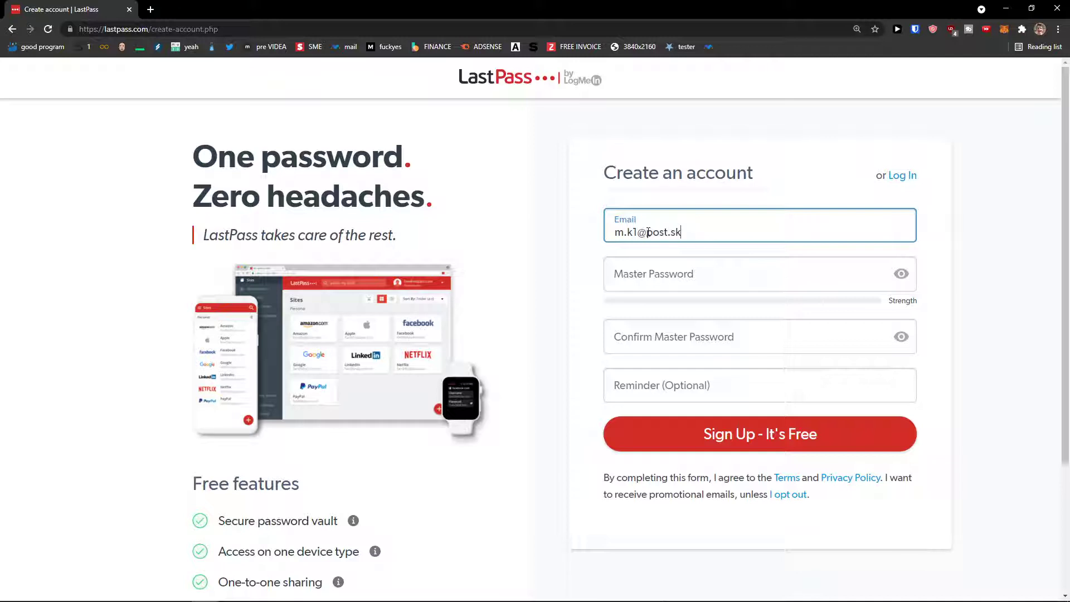
{"action": "key", "text": "Tab"}
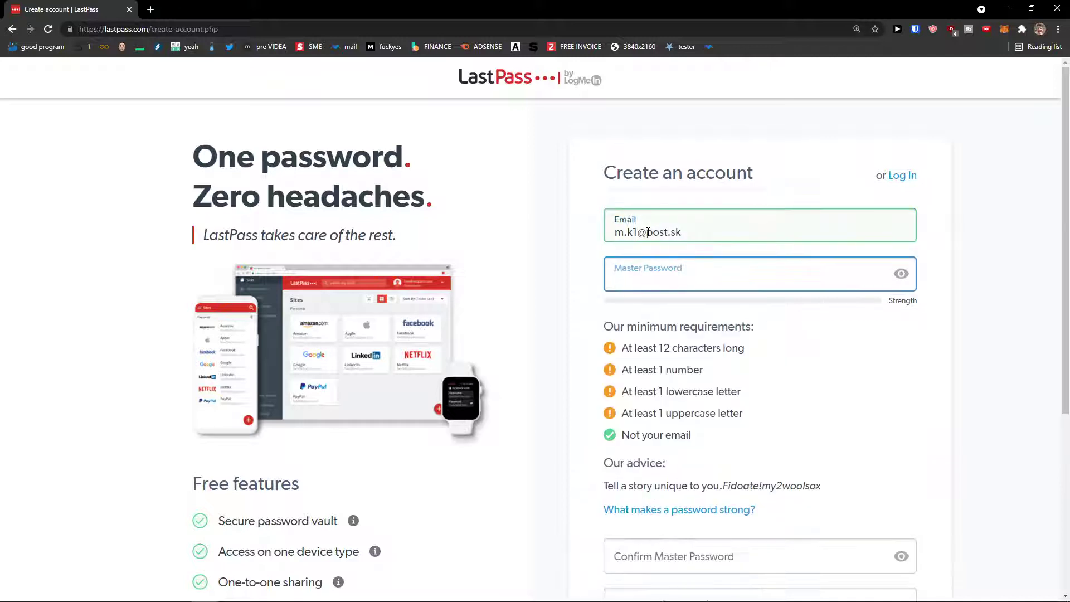
Highlight the master password requirements: 12 characters, a number, lowercase and uppercase.
{"action": "scroll", "coordinate": [649, 255], "scroll_direction": "down", "scroll_amount": 1}
{"action": "left_click_drag", "start_coordinate": [624, 294], "coordinate": [716, 335]}
{"action": "left_click", "coordinate": [686, 327]}
{"action": "left_click_drag", "start_coordinate": [665, 291], "coordinate": [740, 296]}
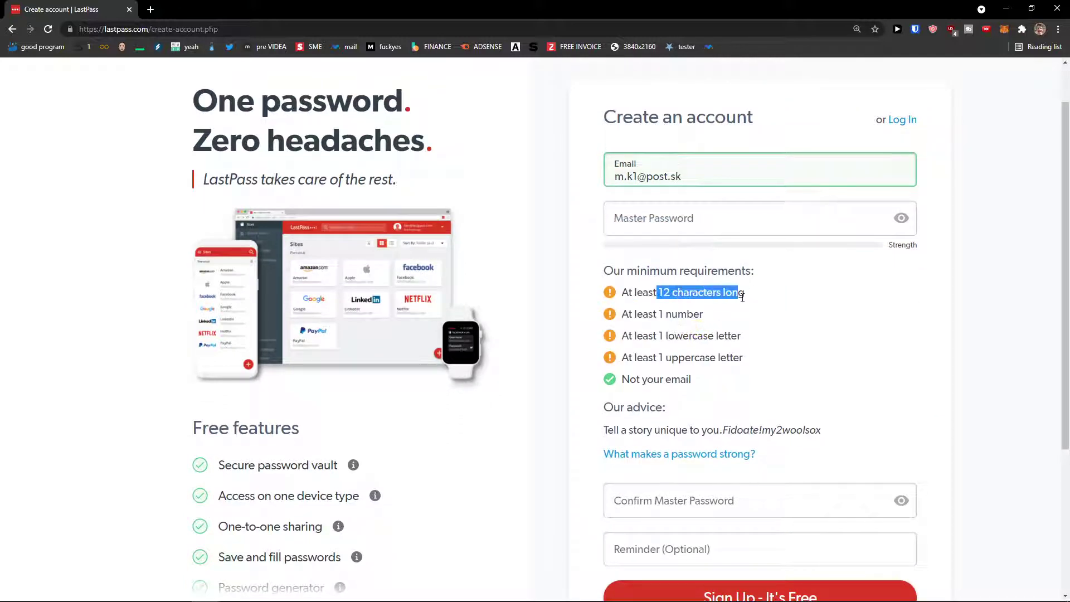
{"action": "left_click", "coordinate": [665, 310]}
{"action": "left_click_drag", "start_coordinate": [649, 312], "coordinate": [742, 336]}
{"action": "left_click", "coordinate": [694, 330]}
{"action": "left_click", "coordinate": [716, 343]}
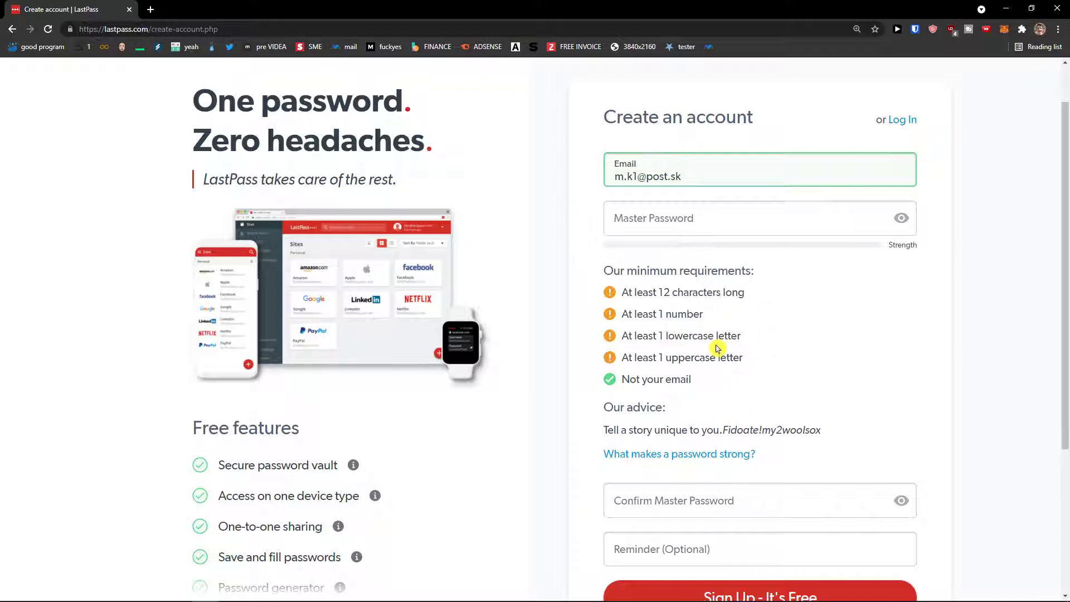
{"action": "left_click_drag", "start_coordinate": [663, 357], "coordinate": [730, 354]}
{"action": "scroll", "coordinate": [730, 354], "scroll_direction": "up", "scroll_amount": 1}
Enter a master password meeting every requirement and confirm it.
{"action": "left_click", "coordinate": [672, 281]}
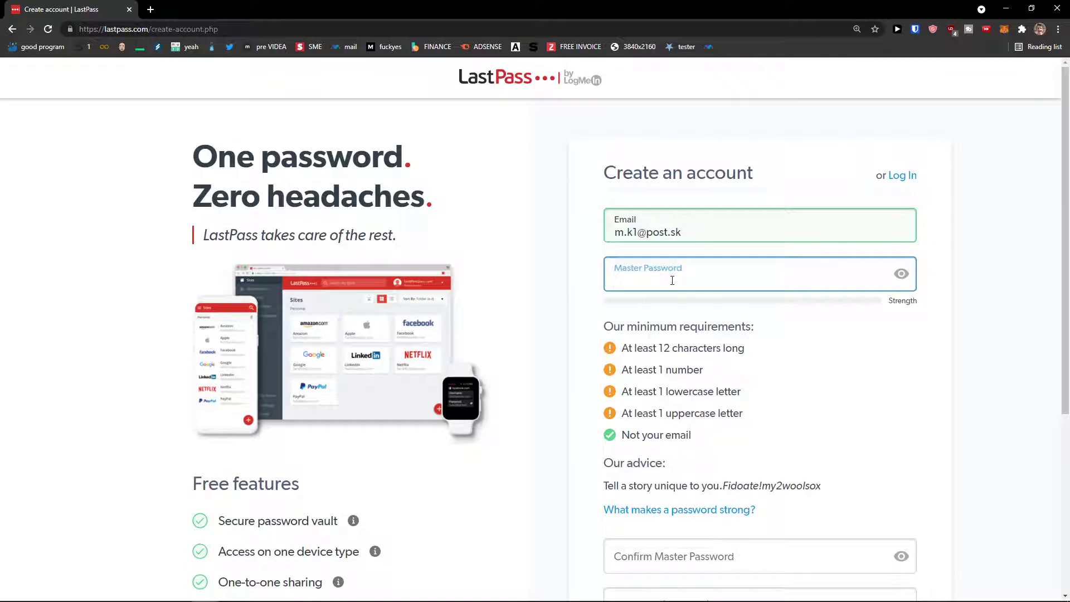
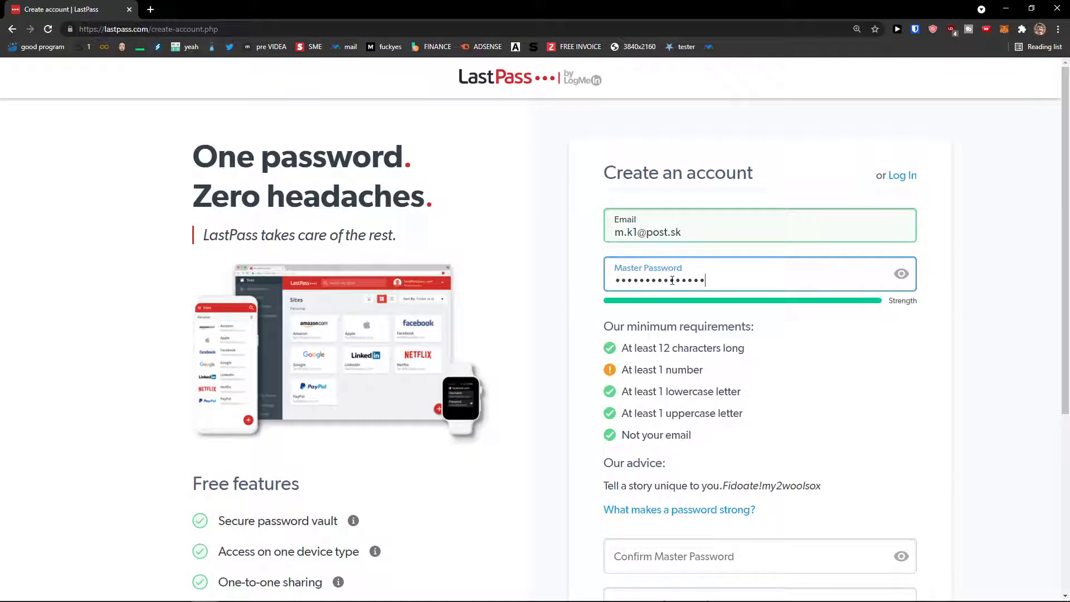
{"action": "double_click", "coordinate": [672, 281]}
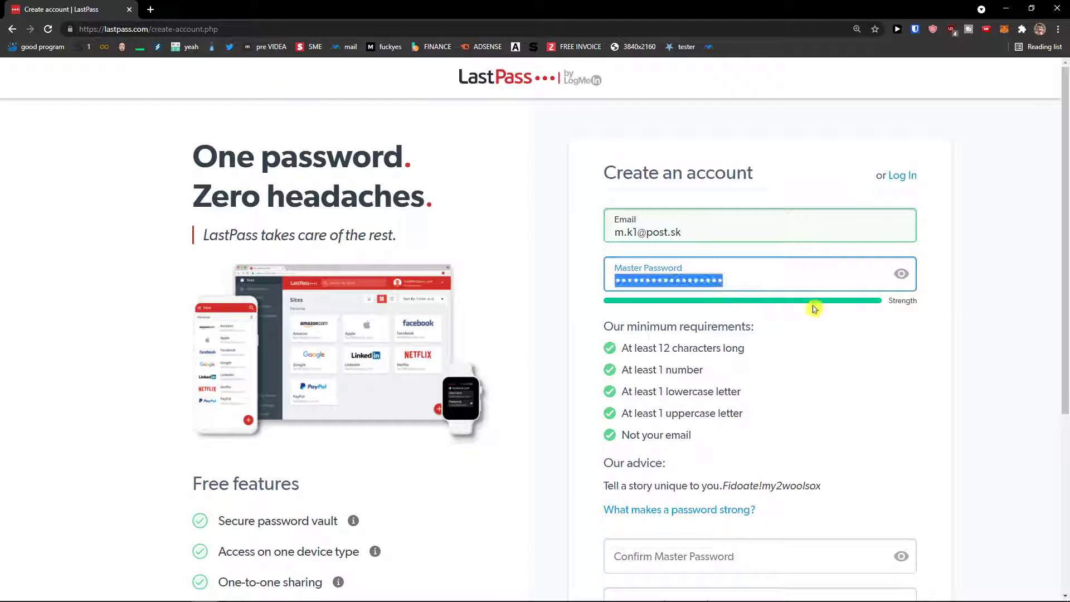
{"action": "scroll", "coordinate": [726, 338], "scroll_direction": "down", "scroll_amount": 2}
{"action": "scroll", "coordinate": [725, 337], "scroll_direction": "up", "scroll_amount": 1}
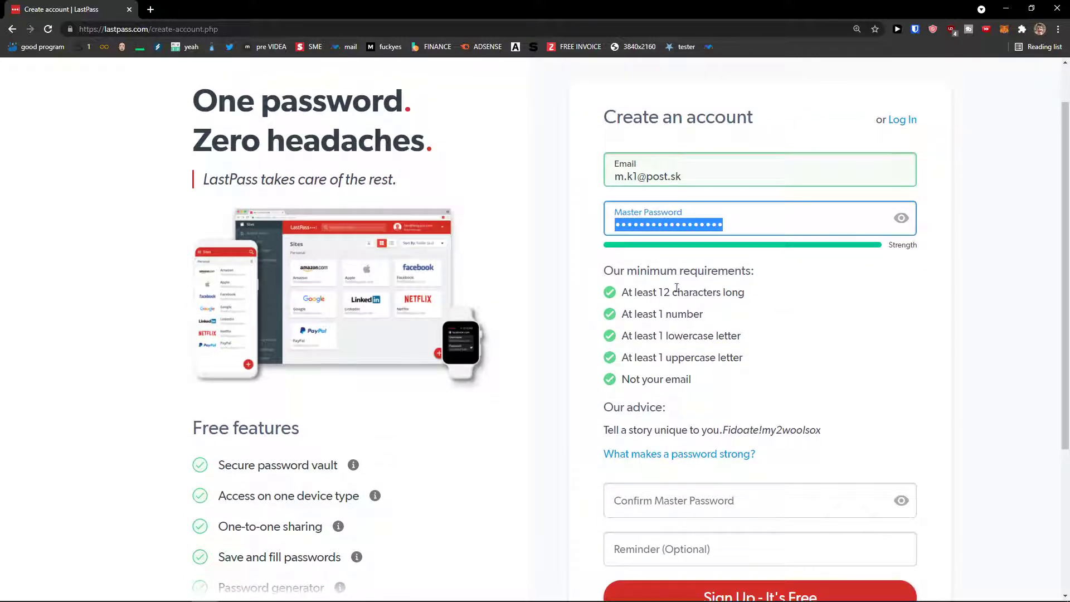
{"action": "scroll", "coordinate": [624, 304], "scroll_direction": "down", "scroll_amount": 3}
{"action": "left_click", "coordinate": [649, 321]}
{"action": "scroll", "coordinate": [664, 342], "scroll_direction": "up", "scroll_amount": 1}
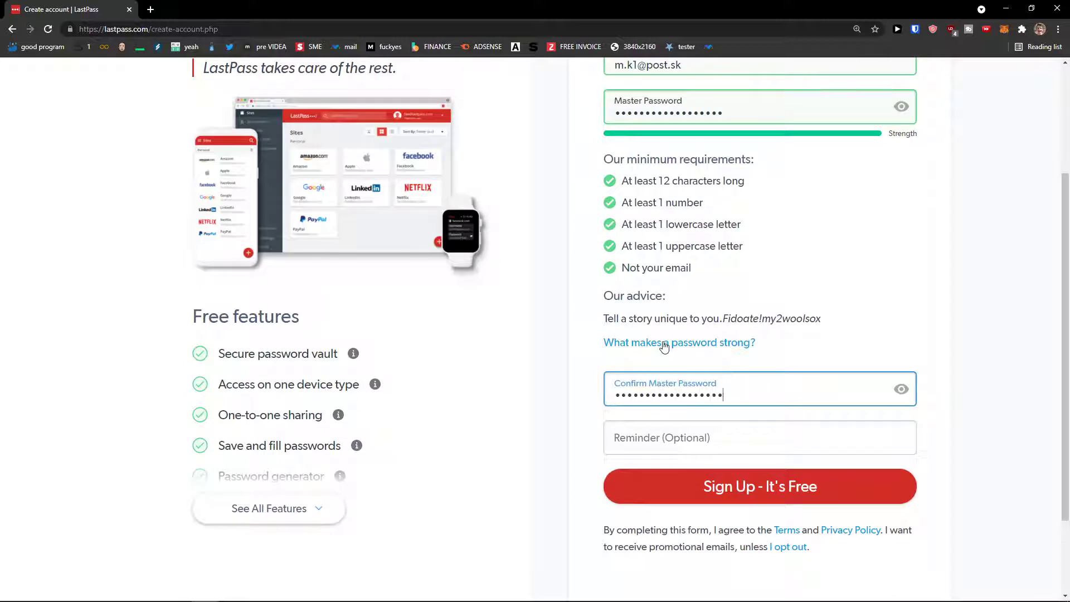
Add 'Bank' as the password reminder and submit the sign-up form.
{"action": "left_click", "coordinate": [616, 436]}
{"action": "scroll", "coordinate": [578, 418], "scroll_direction": "down", "scroll_amount": 1}
{"action": "scroll", "coordinate": [578, 418], "scroll_direction": "up", "scroll_amount": 2}
{"action": "type", "text": "Bank"}
{"action": "left_click", "coordinate": [561, 410]}
{"action": "scroll", "coordinate": [613, 433], "scroll_direction": "down", "scroll_amount": 2}
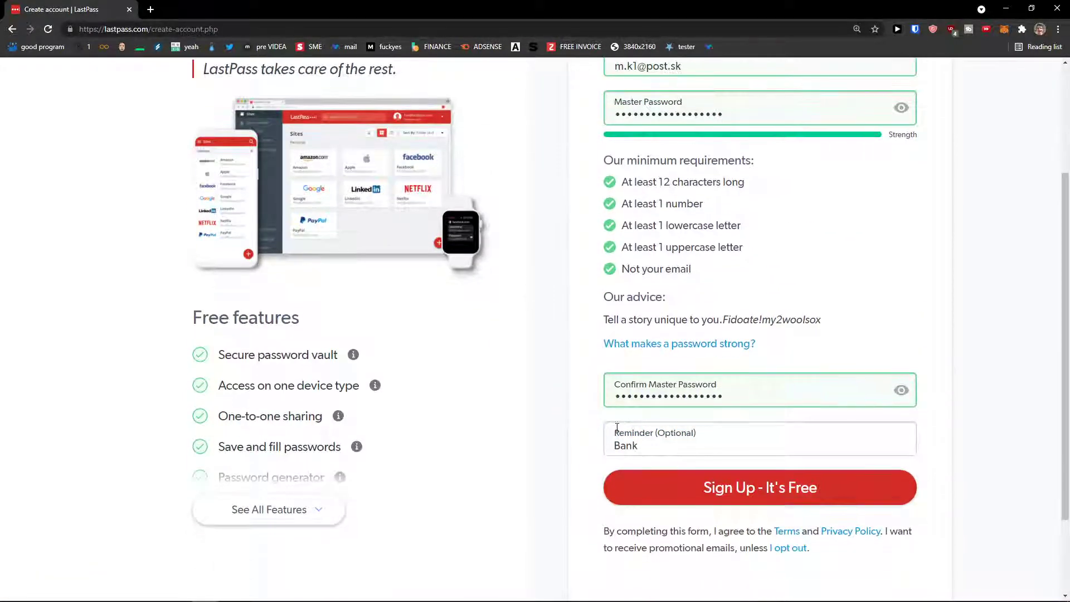
{"action": "left_click_drag", "start_coordinate": [641, 390], "coordinate": [602, 390]}
{"action": "double_click", "coordinate": [627, 389]}
{"action": "left_click", "coordinate": [682, 446]}
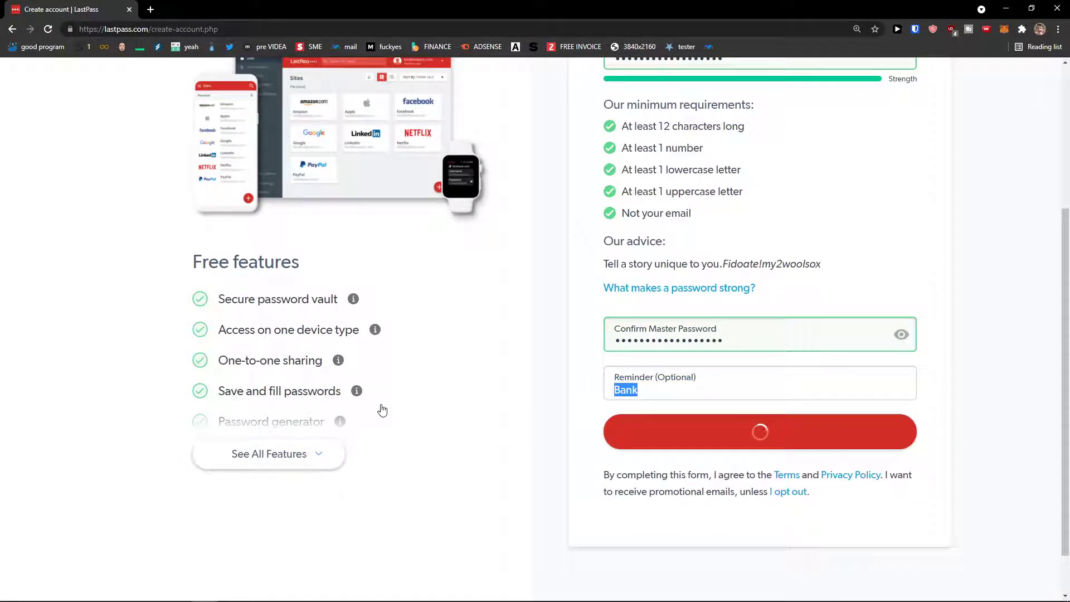
From the Welcome to LastPass page, go to the extension's Chrome Web Store listing.
{"action": "scroll", "coordinate": [437, 400], "scroll_direction": "up", "scroll_amount": 1}
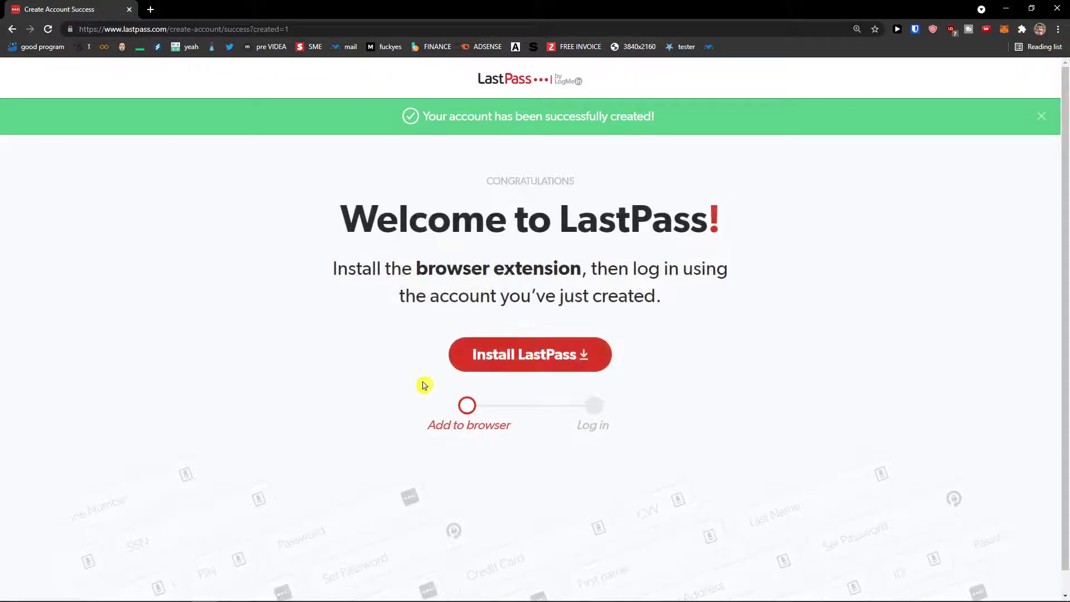
{"action": "left_click_drag", "start_coordinate": [363, 269], "coordinate": [327, 257]}
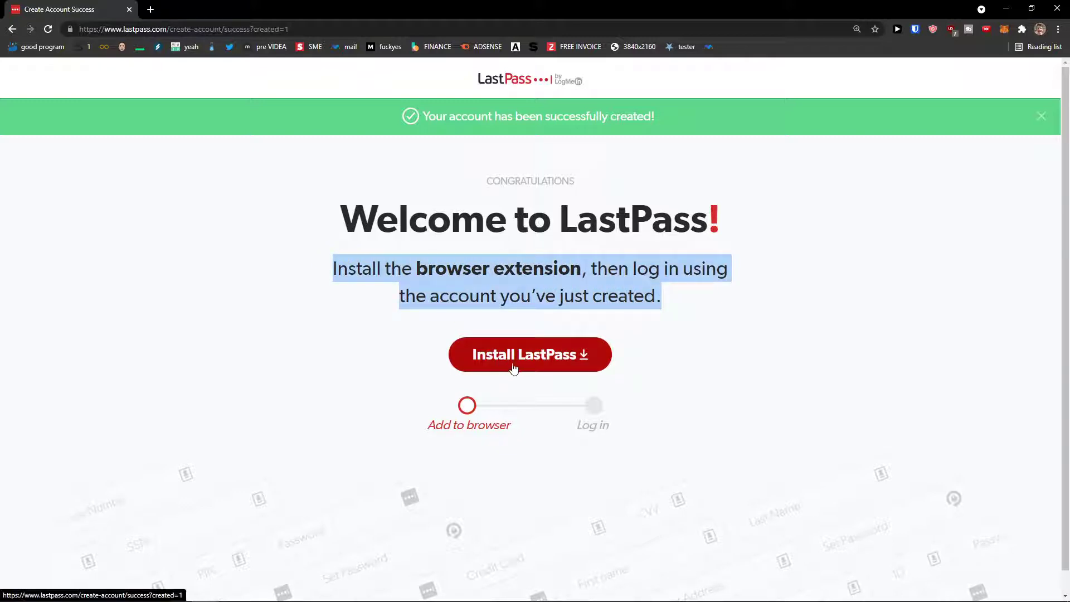
{"action": "left_click", "coordinate": [524, 367]}
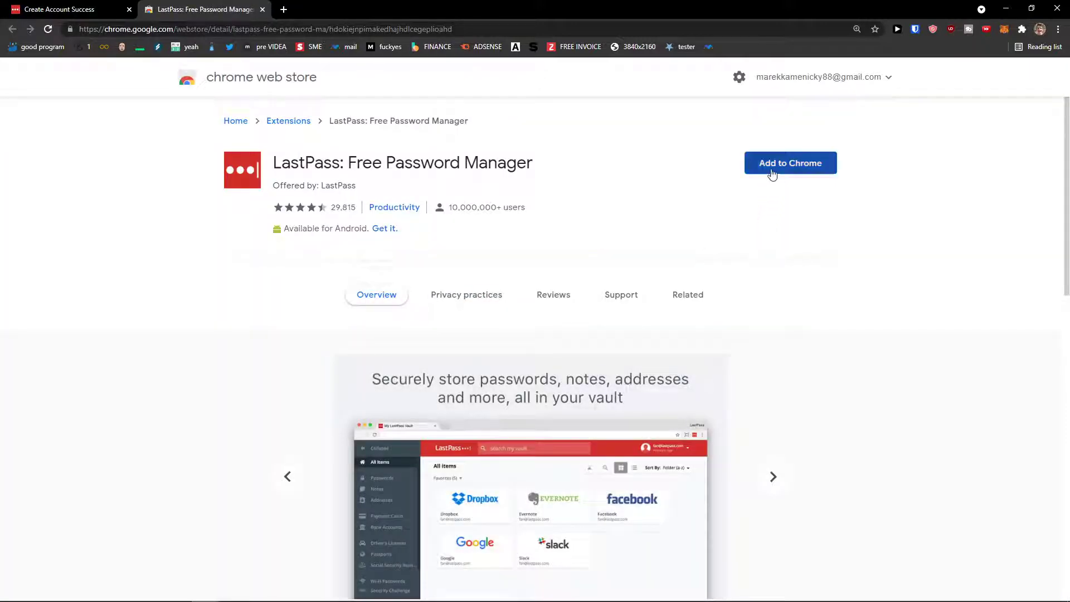
Add the LastPass extension to Chrome and dismiss the vault's save-first-password prompt.
{"action": "left_click", "coordinate": [770, 168]}
{"action": "left_click", "coordinate": [564, 138]}
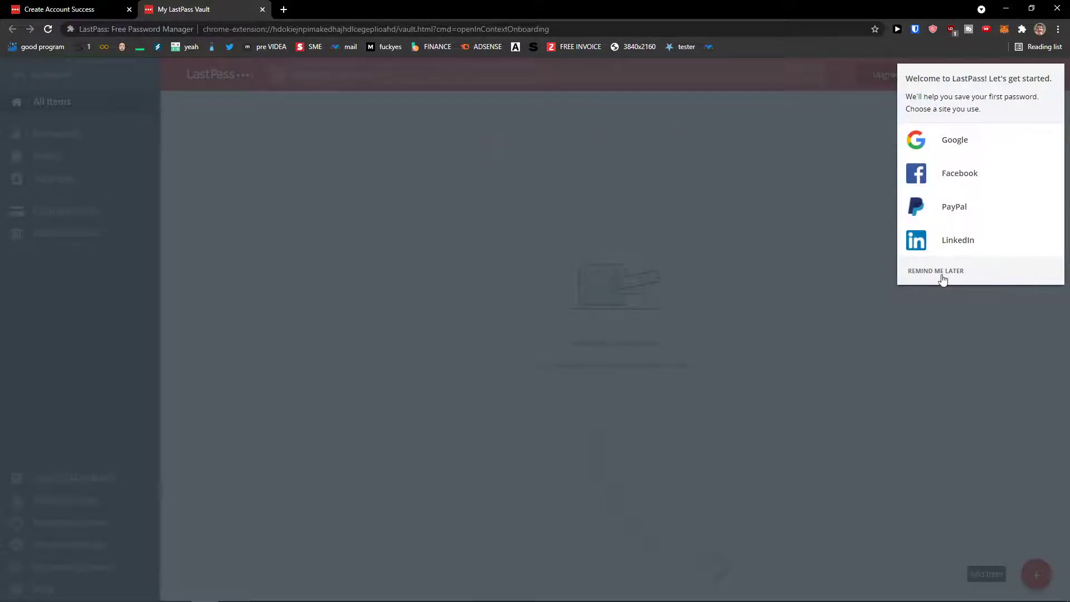
{"action": "left_click", "coordinate": [941, 278]}
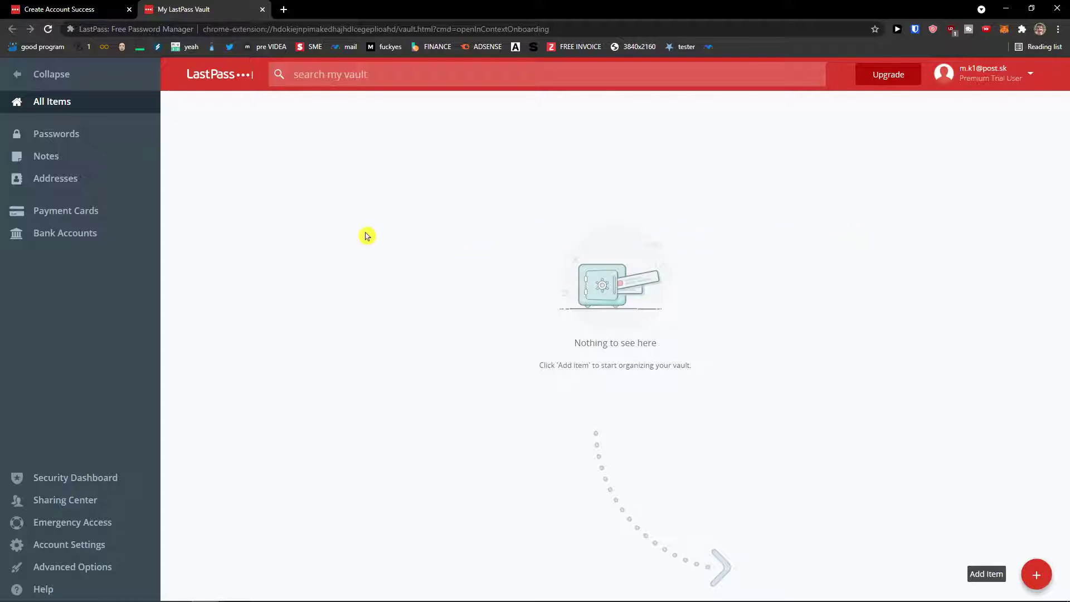
Pin LastPass from the Extensions menu and move its icon to the leftmost toolbar slot.
{"action": "left_click", "coordinate": [1021, 29]}
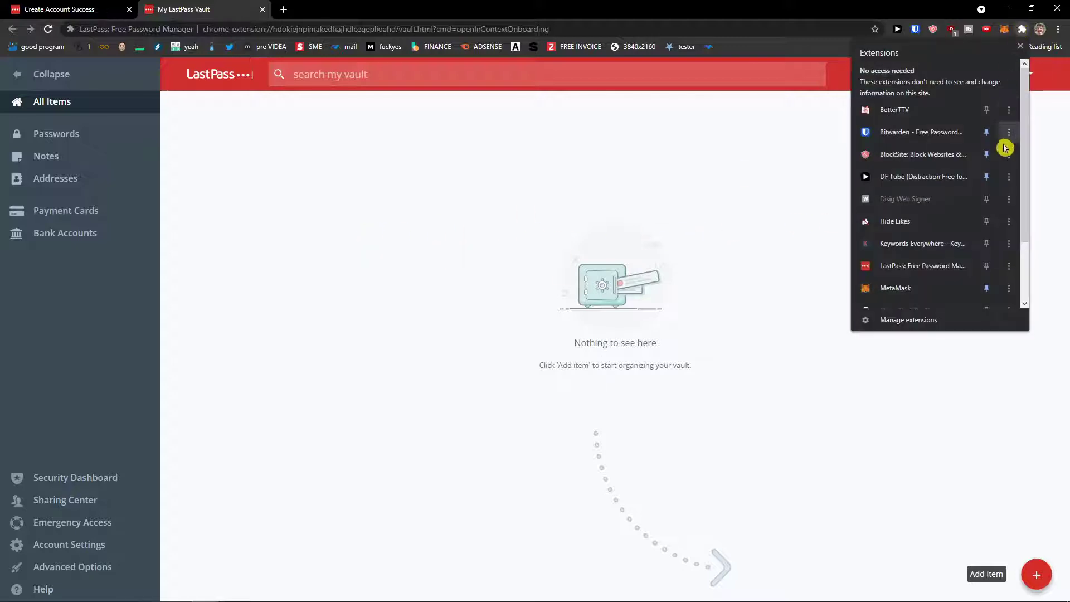
{"action": "scroll", "coordinate": [981, 229], "scroll_direction": "down", "scroll_amount": 3}
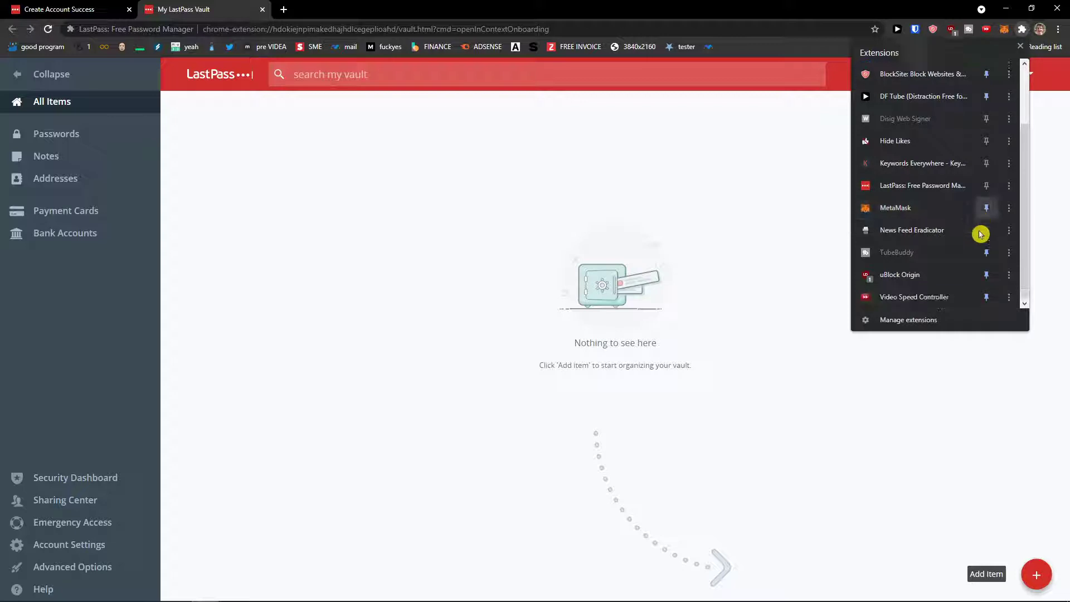
{"action": "scroll", "coordinate": [985, 277], "scroll_direction": "up", "scroll_amount": 3}
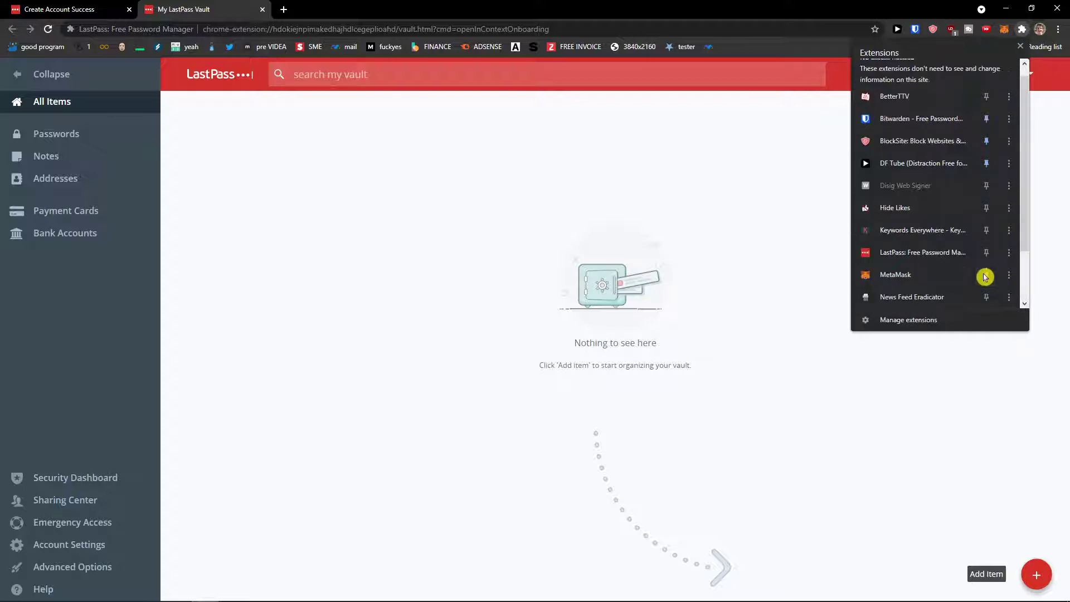
{"action": "scroll", "coordinate": [947, 237], "scroll_direction": "down", "scroll_amount": 3}
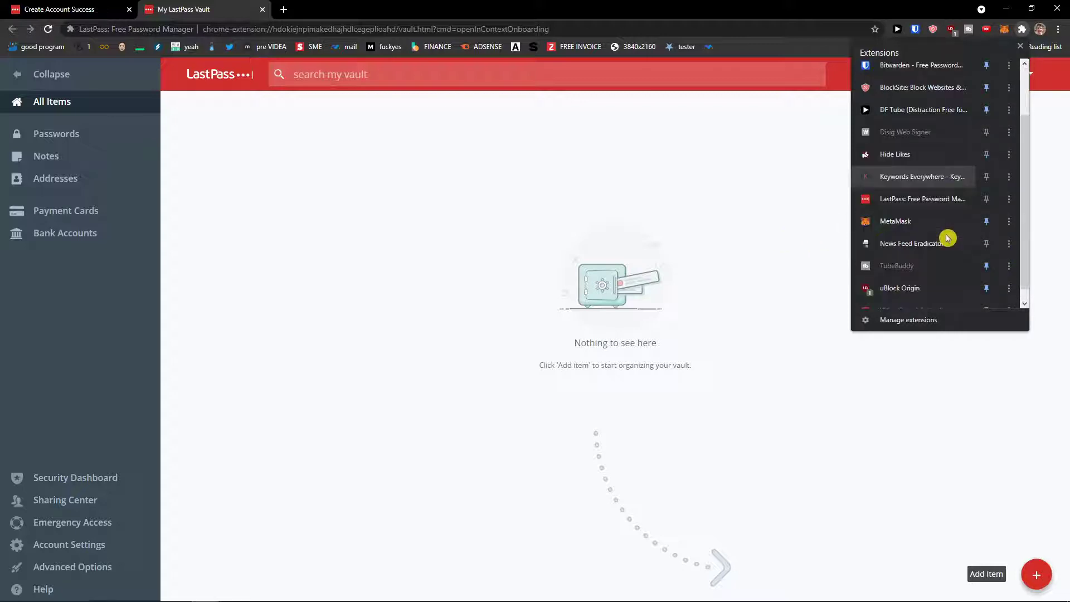
{"action": "left_click", "coordinate": [986, 202]}
{"action": "left_click_drag", "start_coordinate": [1010, 36], "coordinate": [869, 38]}
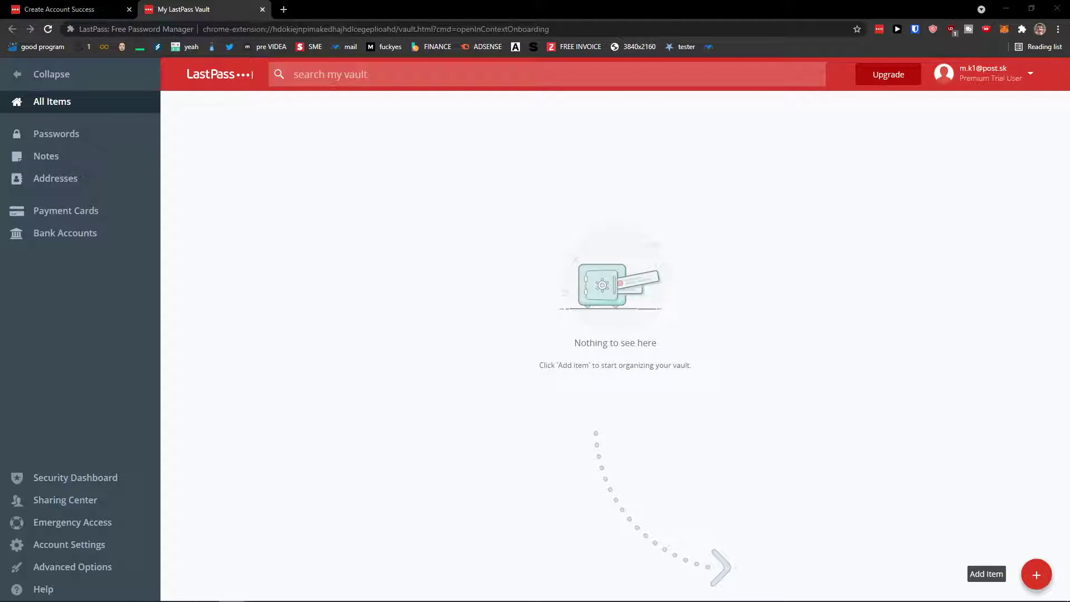
View the empty Passwords, Notes, Addresses, Payment Cards and Bank Accounts sections, then Security Dashboard.
{"action": "left_click", "coordinate": [82, 142]}
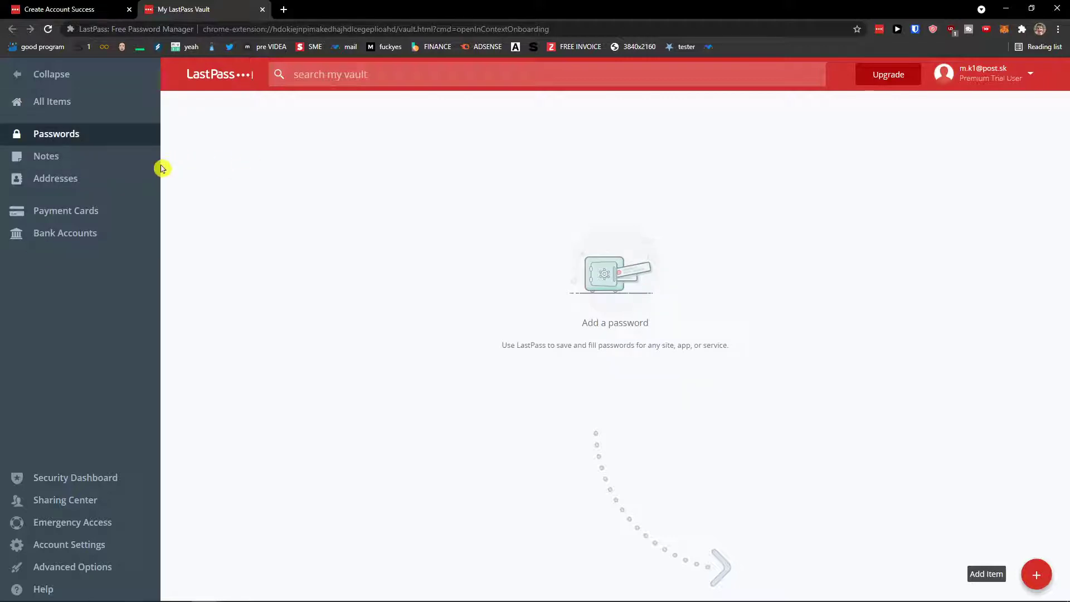
{"action": "left_click", "coordinate": [107, 165]}
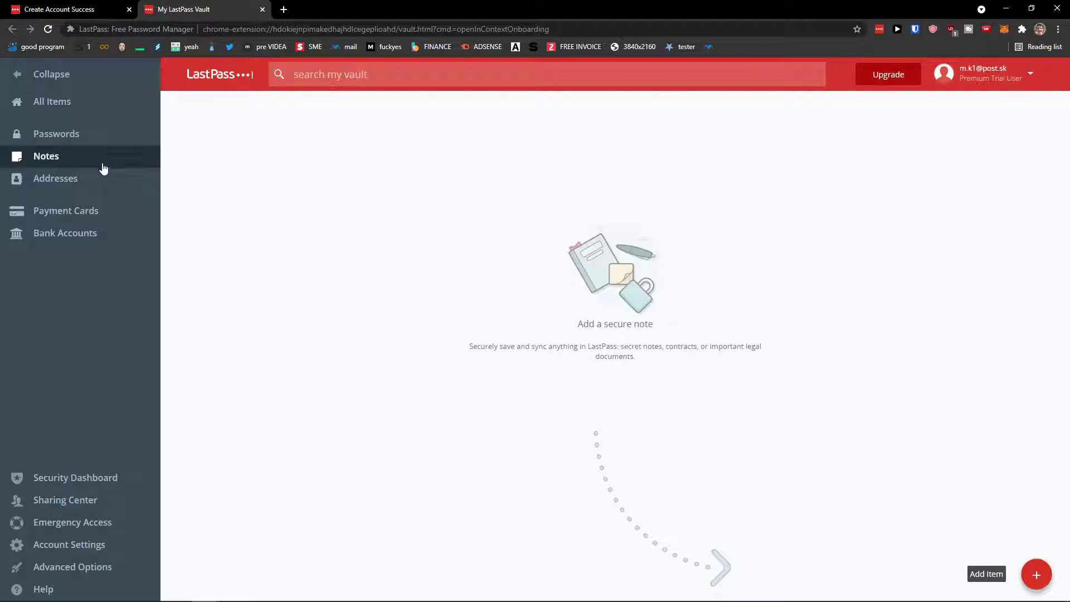
{"action": "left_click", "coordinate": [78, 189]}
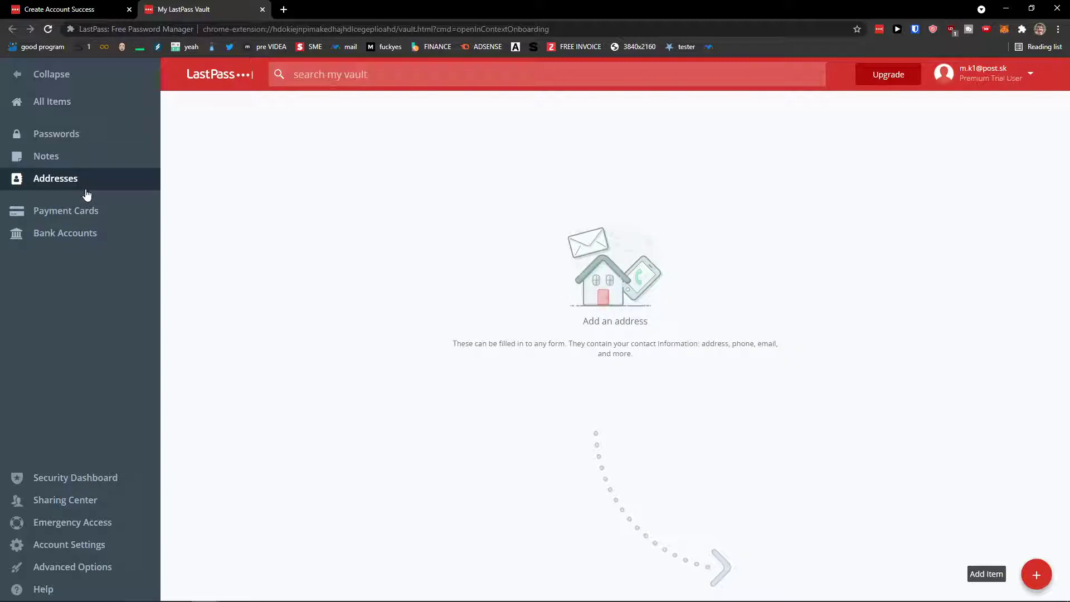
{"action": "left_click", "coordinate": [91, 211]}
{"action": "left_click", "coordinate": [87, 236]}
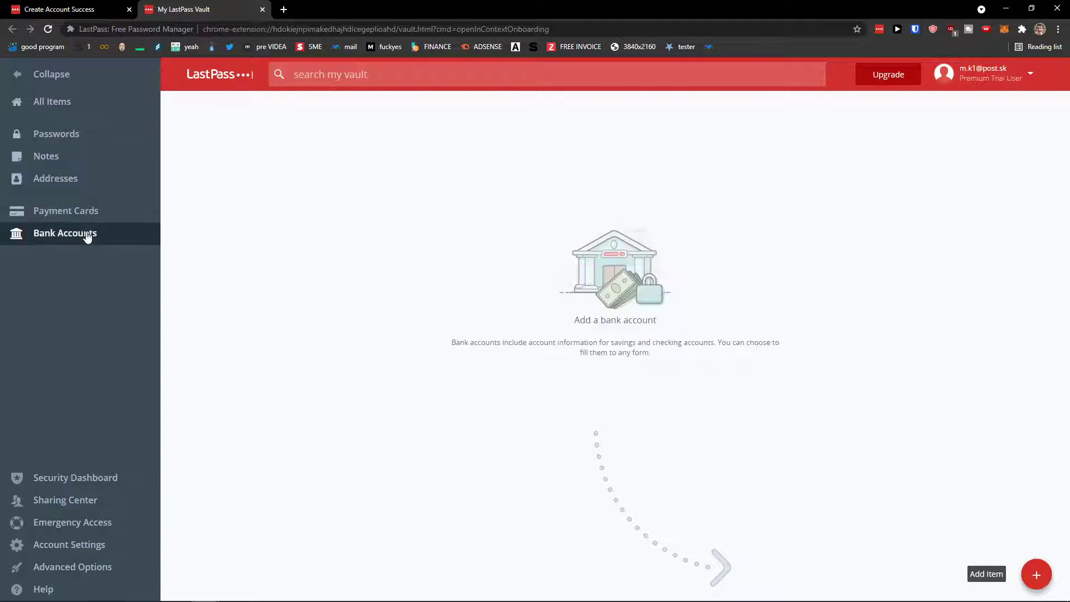
{"action": "left_click", "coordinate": [117, 478]}
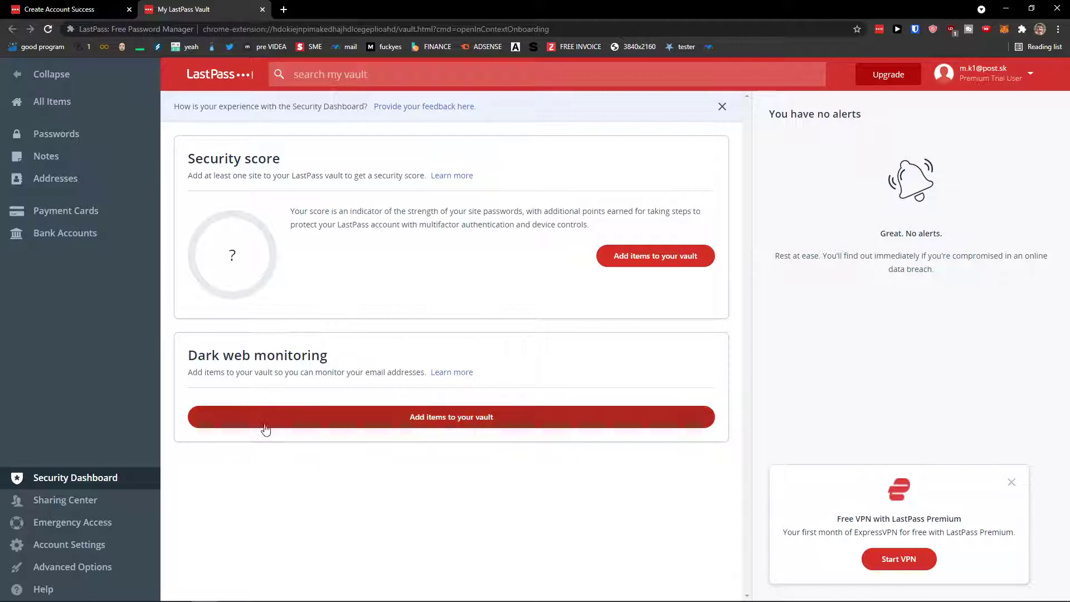
View Sharing Center and Emergency Access, then open Account Settings showing the Premium Trial details.
{"action": "left_click", "coordinate": [86, 505]}
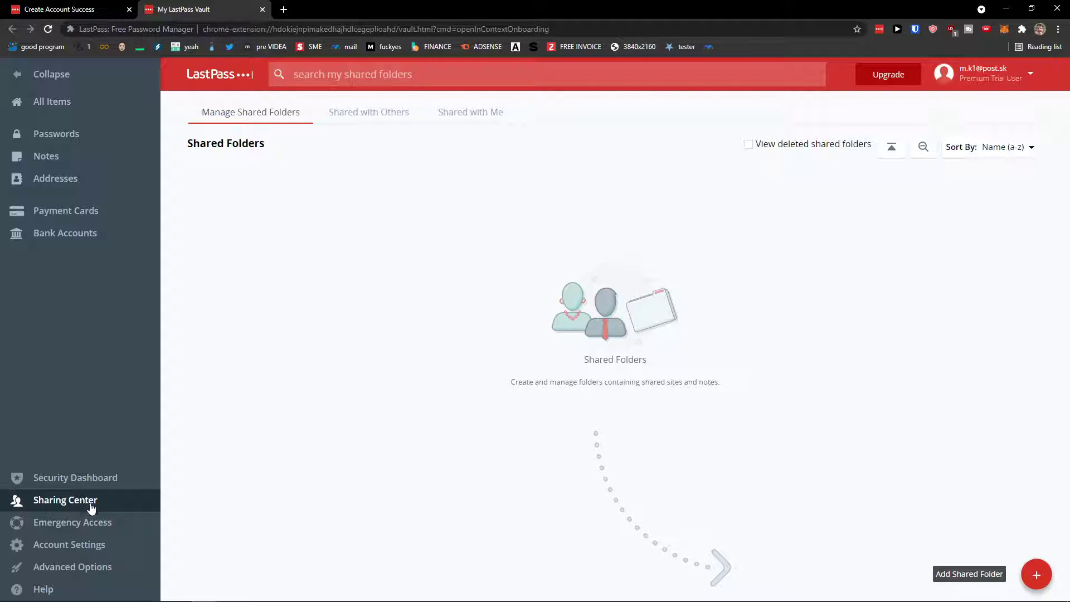
{"action": "left_click", "coordinate": [93, 528]}
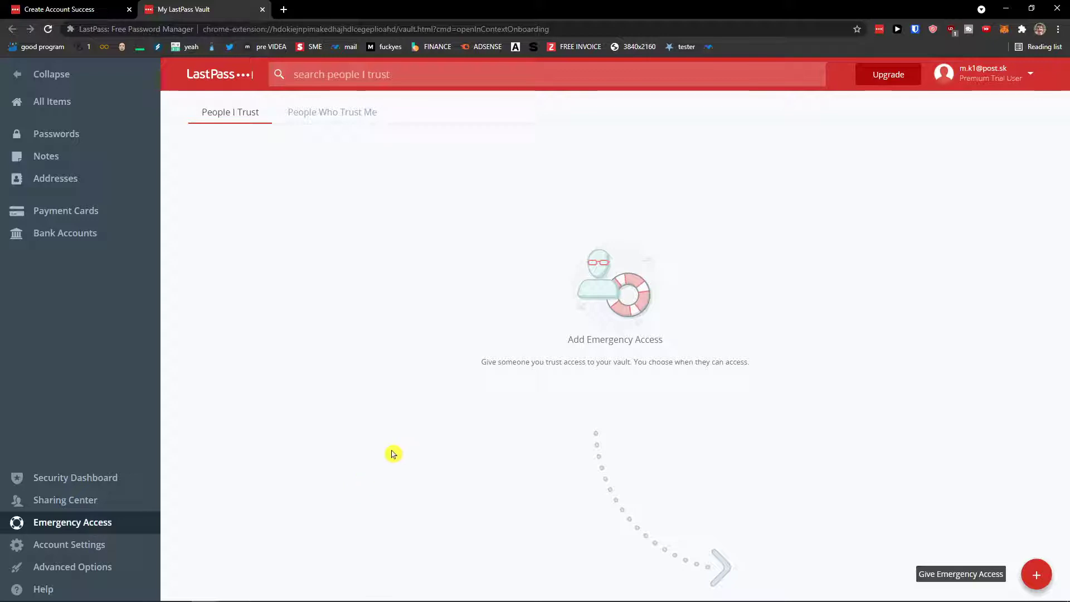
{"action": "left_click", "coordinate": [89, 549]}
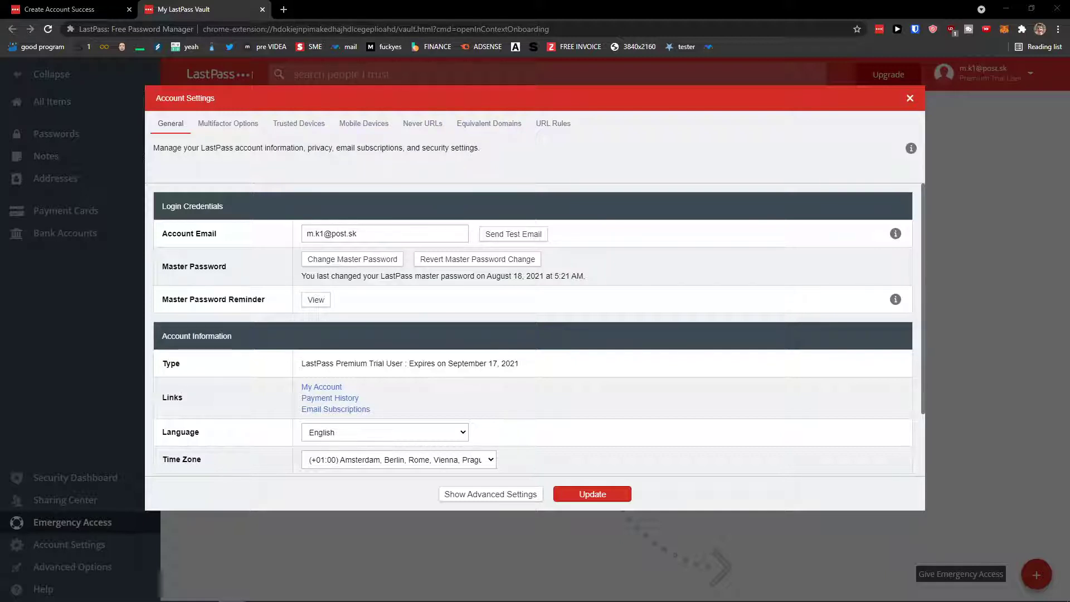
{"action": "scroll", "coordinate": [344, 432], "scroll_direction": "down", "scroll_amount": 1}
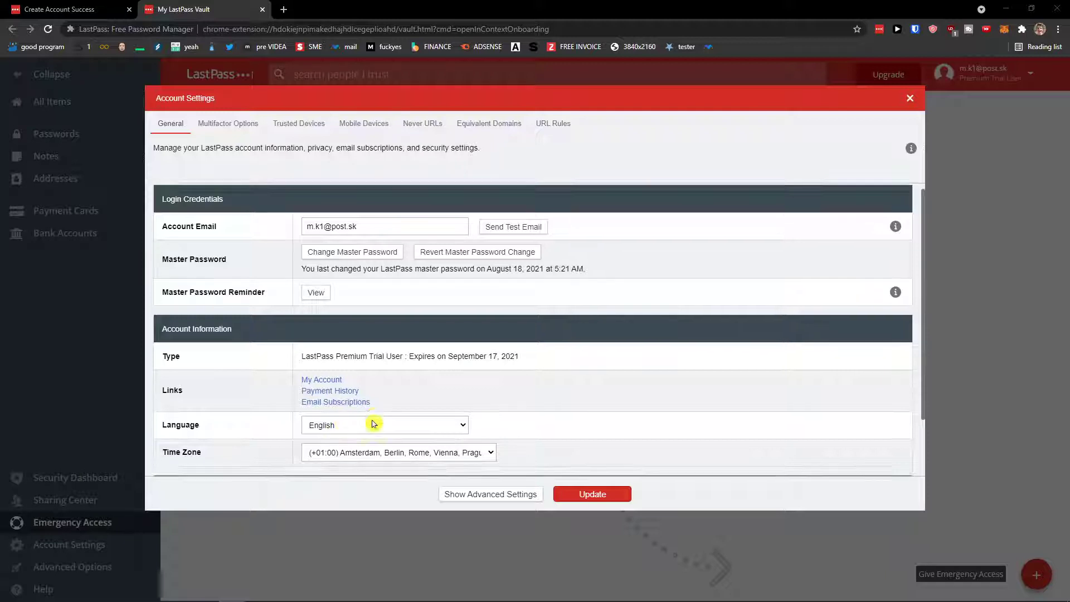
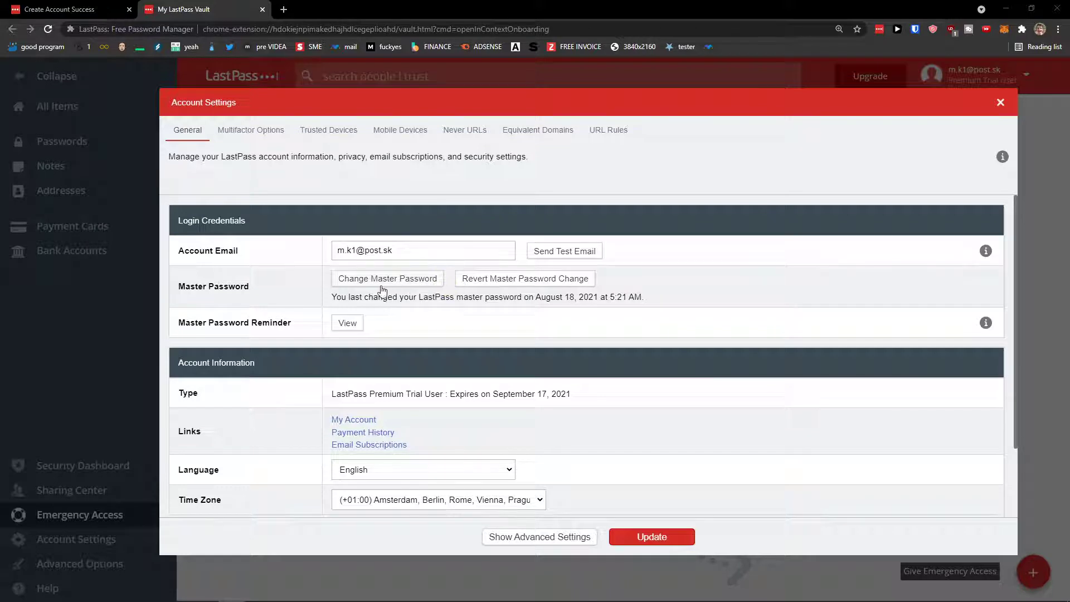
Scroll the General tab and highlight the account type text.
{"action": "scroll", "coordinate": [363, 296], "scroll_direction": "down", "scroll_amount": 1}
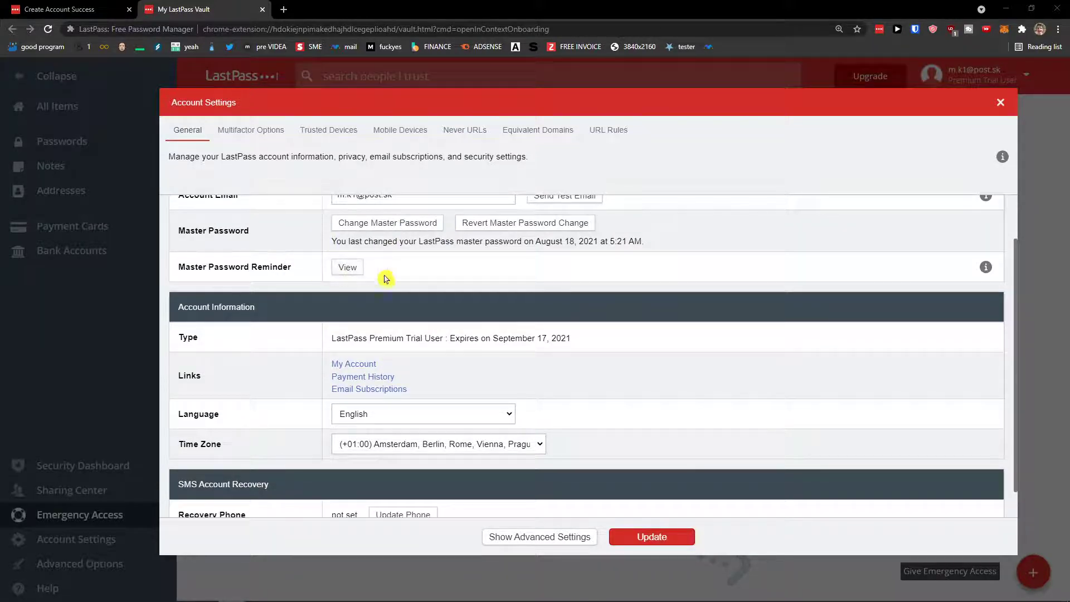
{"action": "scroll", "coordinate": [355, 278], "scroll_direction": "down", "scroll_amount": 1}
{"action": "double_click", "coordinate": [337, 305]}
{"action": "left_click", "coordinate": [339, 307]}
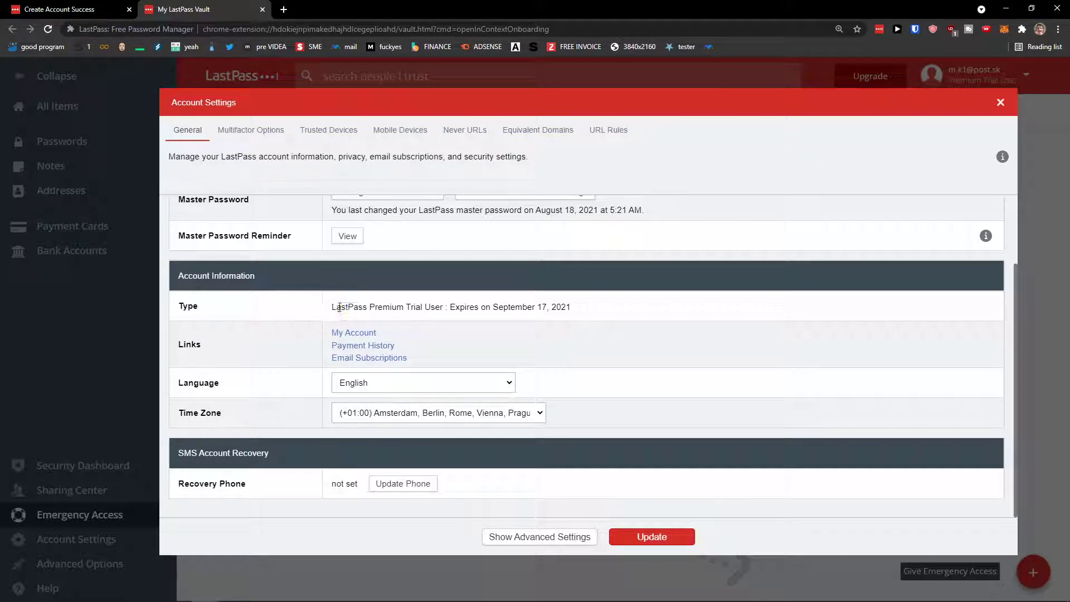
{"action": "left_click_drag", "start_coordinate": [339, 307], "coordinate": [378, 309]}
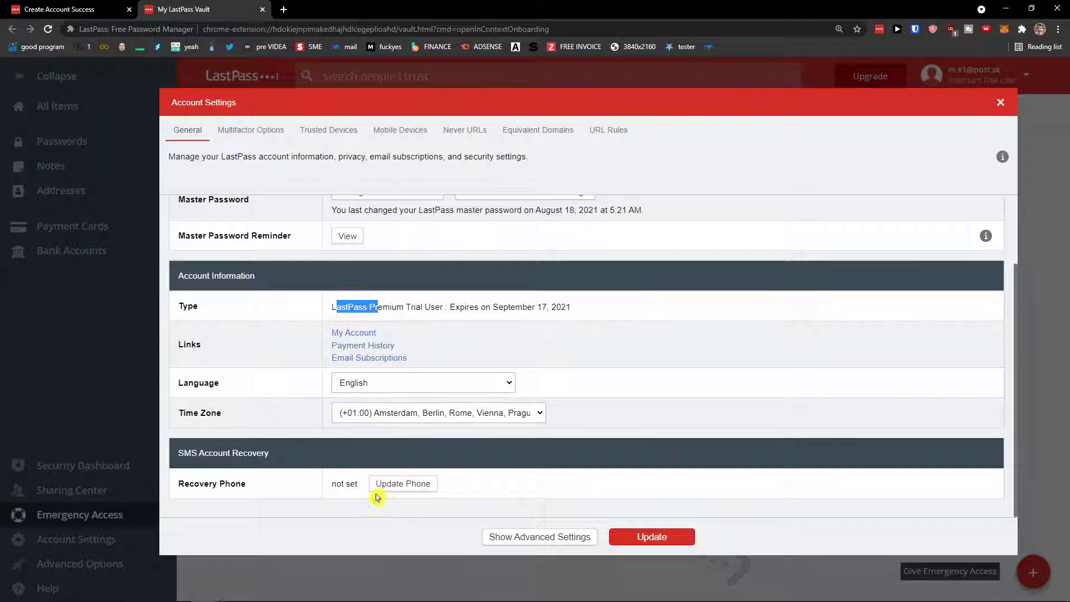
{"action": "scroll", "coordinate": [401, 500], "scroll_direction": "up", "scroll_amount": 2}
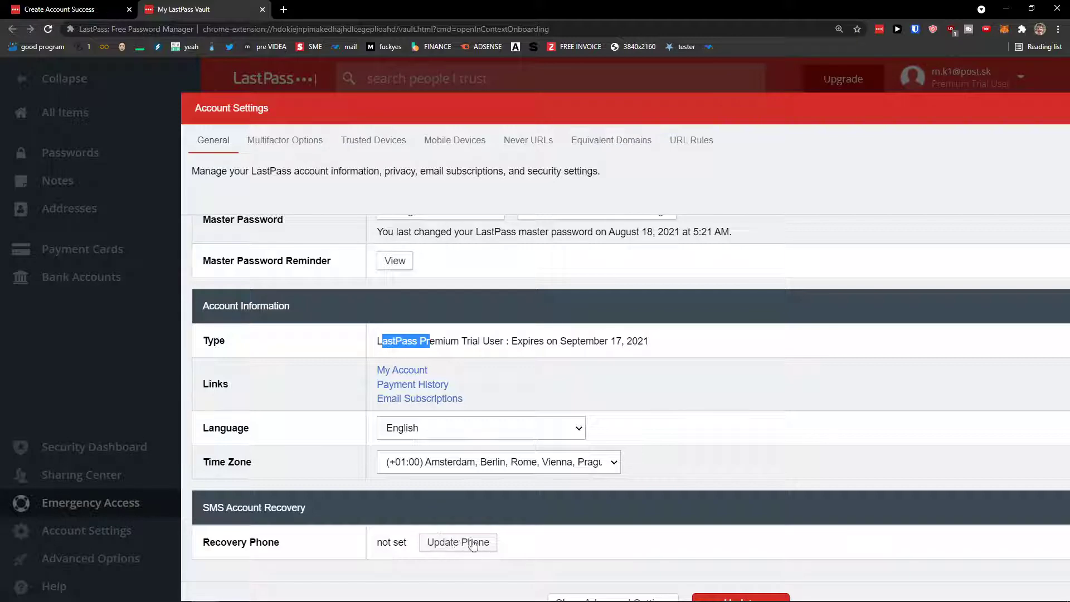
{"action": "scroll", "coordinate": [663, 446], "scroll_direction": "up", "scroll_amount": 1}
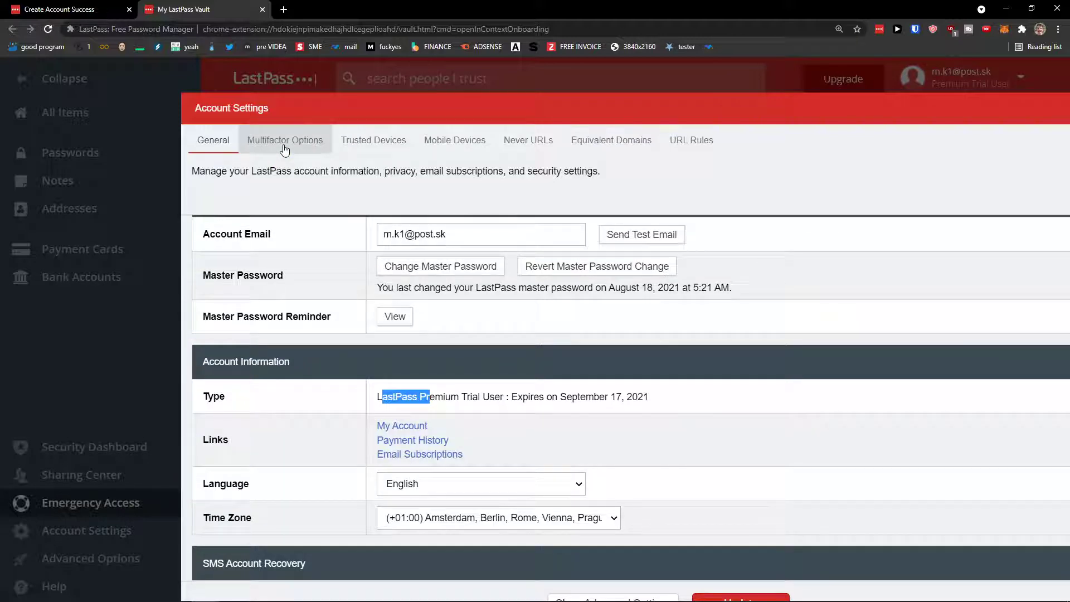
Show the Multifactor Options tab, highlighting the LastPass and Google Authenticator names.
{"action": "left_click", "coordinate": [284, 142]}
{"action": "scroll", "coordinate": [534, 366], "scroll_direction": "down", "scroll_amount": 1}
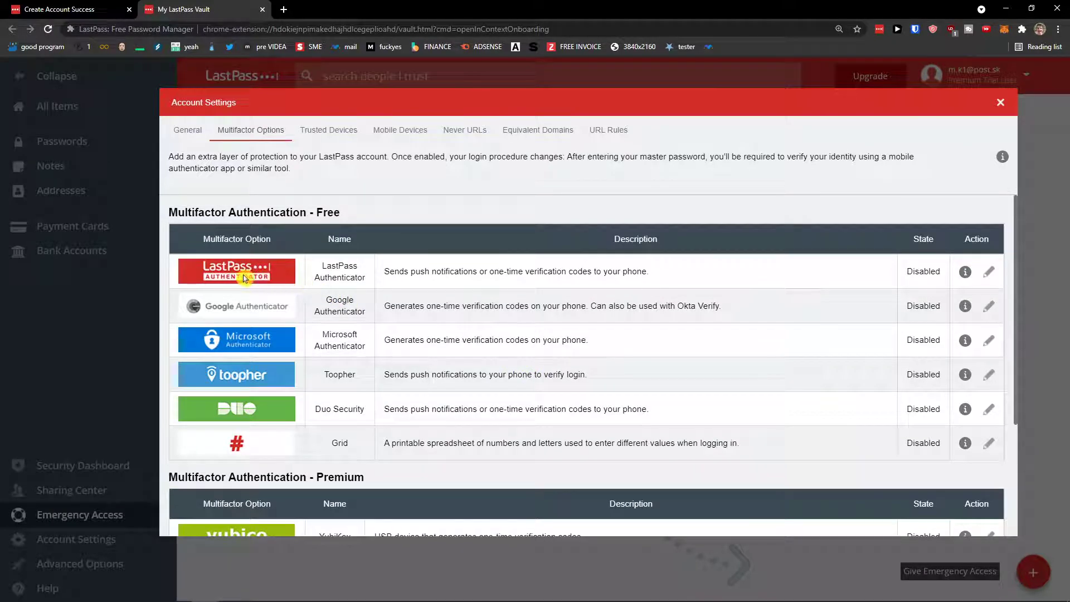
{"action": "left_click_drag", "start_coordinate": [310, 266], "coordinate": [369, 283]}
{"action": "left_click", "coordinate": [373, 289]}
{"action": "left_click_drag", "start_coordinate": [295, 305], "coordinate": [359, 314]}
{"action": "left_click", "coordinate": [355, 307]}
Browse the authenticator table, highlighting Toopher and Google Authenticator, then clear the highlight.
{"action": "left_click_drag", "start_coordinate": [321, 365], "coordinate": [365, 384]}
{"action": "left_click_drag", "start_coordinate": [315, 295], "coordinate": [371, 324]}
{"action": "left_click", "coordinate": [371, 322]}
{"action": "left_click", "coordinate": [308, 297]}
{"action": "mouse_move", "coordinate": [318, 298]}
{"action": "left_mouse_down"}
{"action": "mouse_move", "coordinate": [370, 326]}
{"action": "mouse_move", "coordinate": [313, 301]}
{"action": "left_mouse_up"}
{"action": "left_click", "coordinate": [367, 323]}
{"action": "scroll", "coordinate": [321, 315], "scroll_direction": "down", "scroll_amount": 3}
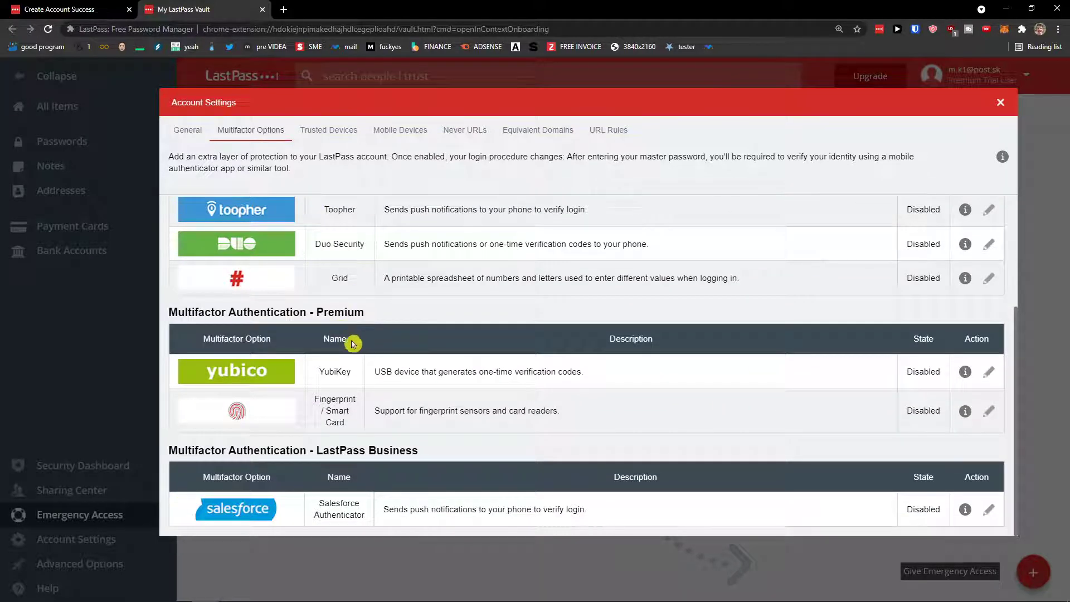
{"action": "scroll", "coordinate": [347, 401], "scroll_direction": "up", "scroll_amount": 1}
{"action": "scroll", "coordinate": [347, 405], "scroll_direction": "up", "scroll_amount": 3}
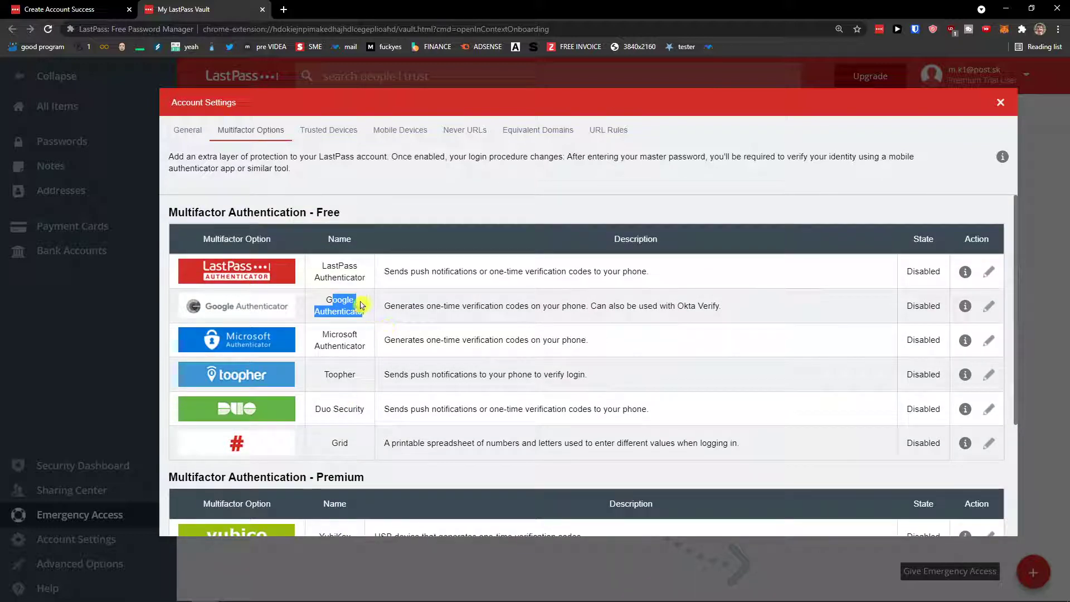
{"action": "left_click", "coordinate": [328, 273]}
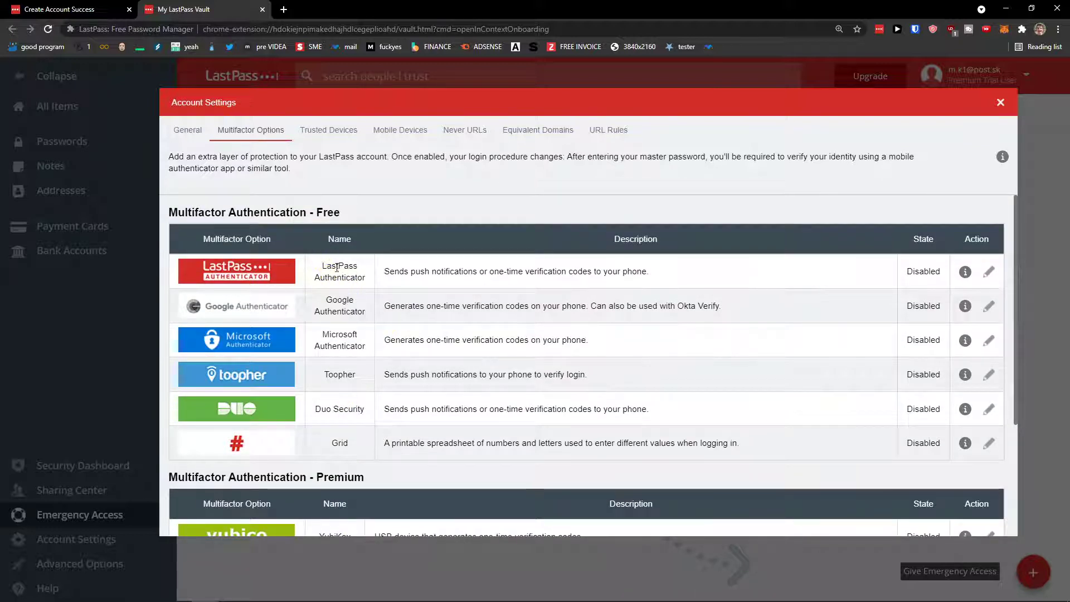
Review the Trusted Devices and Mobile Devices tabs, both reporting no devices.
{"action": "left_click", "coordinate": [354, 135]}
{"action": "left_click_drag", "start_coordinate": [314, 212], "coordinate": [172, 214]}
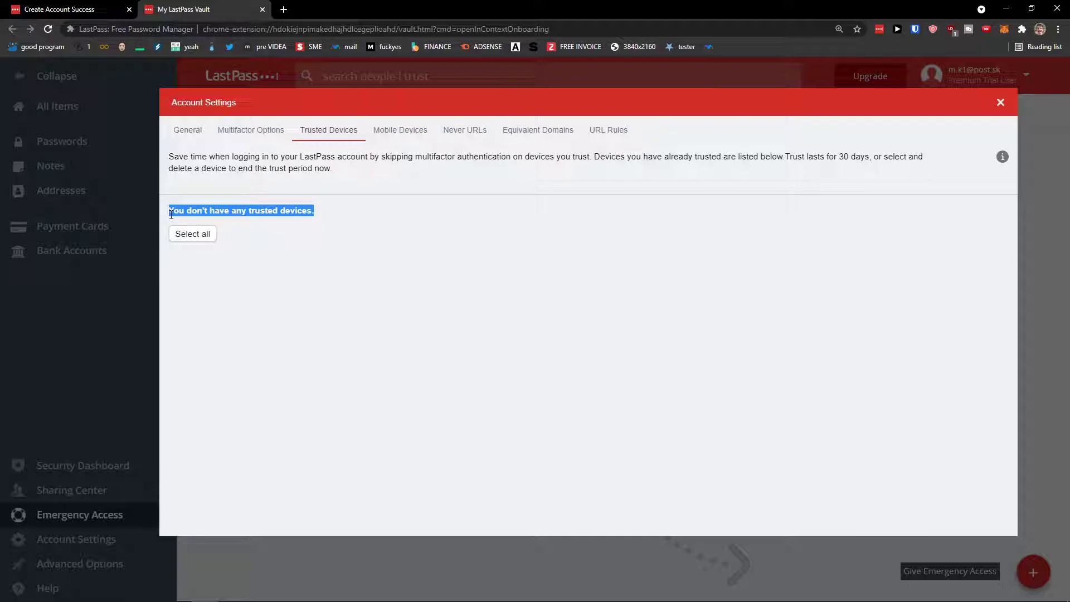
{"action": "mouse_move", "coordinate": [172, 215]}
{"action": "left_mouse_down"}
{"action": "mouse_move", "coordinate": [271, 216]}
{"action": "mouse_move", "coordinate": [174, 213]}
{"action": "left_mouse_up"}
{"action": "left_click_drag", "start_coordinate": [329, 258], "coordinate": [251, 212]}
{"action": "left_click_drag", "start_coordinate": [369, 157], "coordinate": [488, 158]}
{"action": "left_click", "coordinate": [482, 160]}
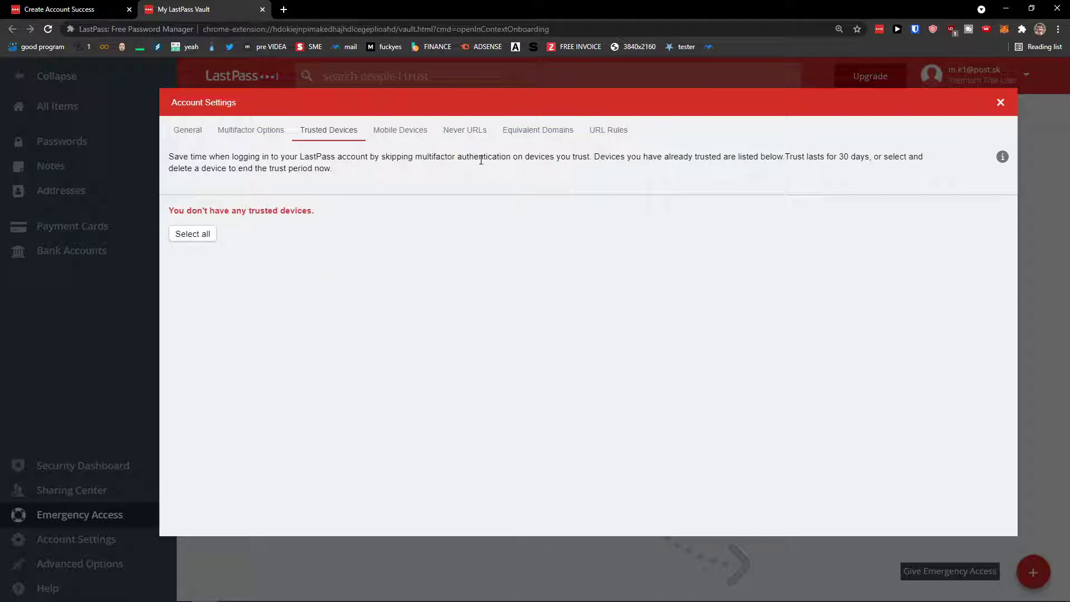
{"action": "left_click", "coordinate": [395, 137]}
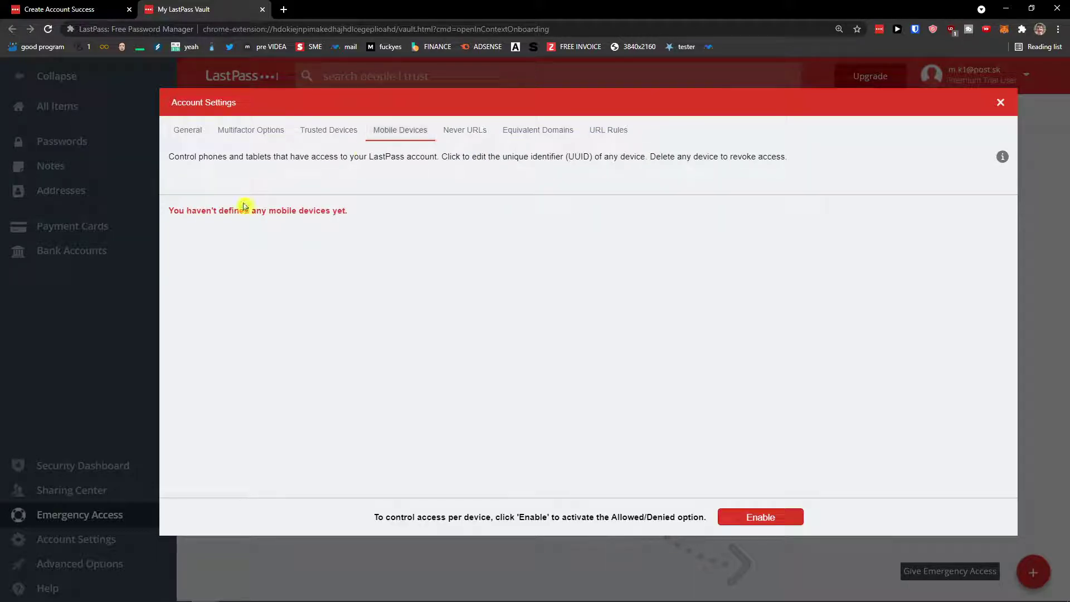
{"action": "left_click_drag", "start_coordinate": [379, 230], "coordinate": [183, 189]}
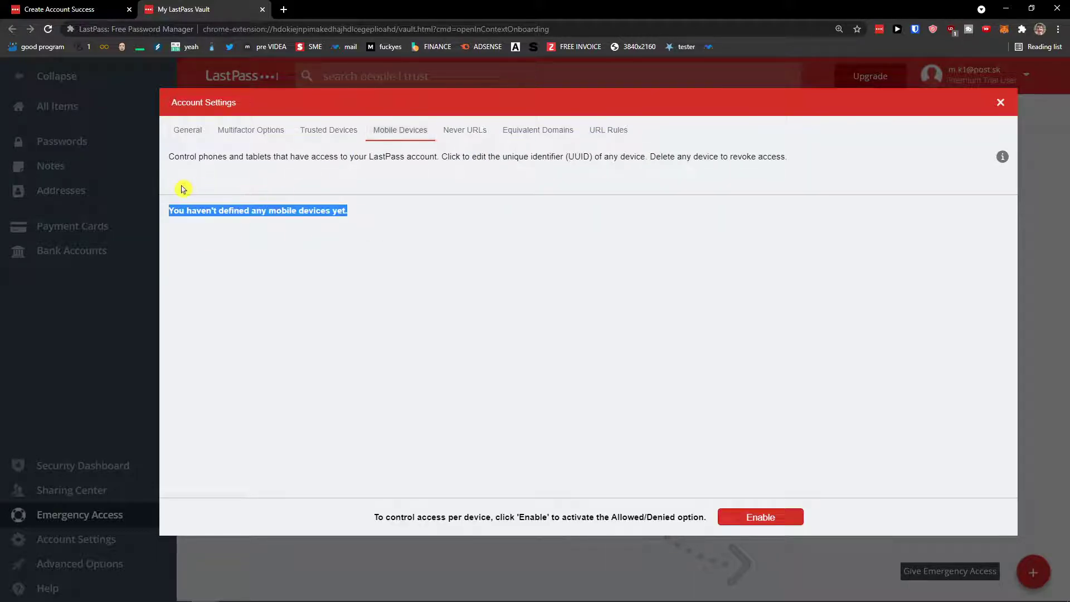
Read the Never URLs description, then open and cancel the Add a Never URL dialog.
{"action": "left_click", "coordinate": [471, 130]}
{"action": "left_click_drag", "start_coordinate": [175, 159], "coordinate": [674, 163]}
{"action": "left_click", "coordinate": [404, 134]}
{"action": "left_click", "coordinate": [350, 134]}
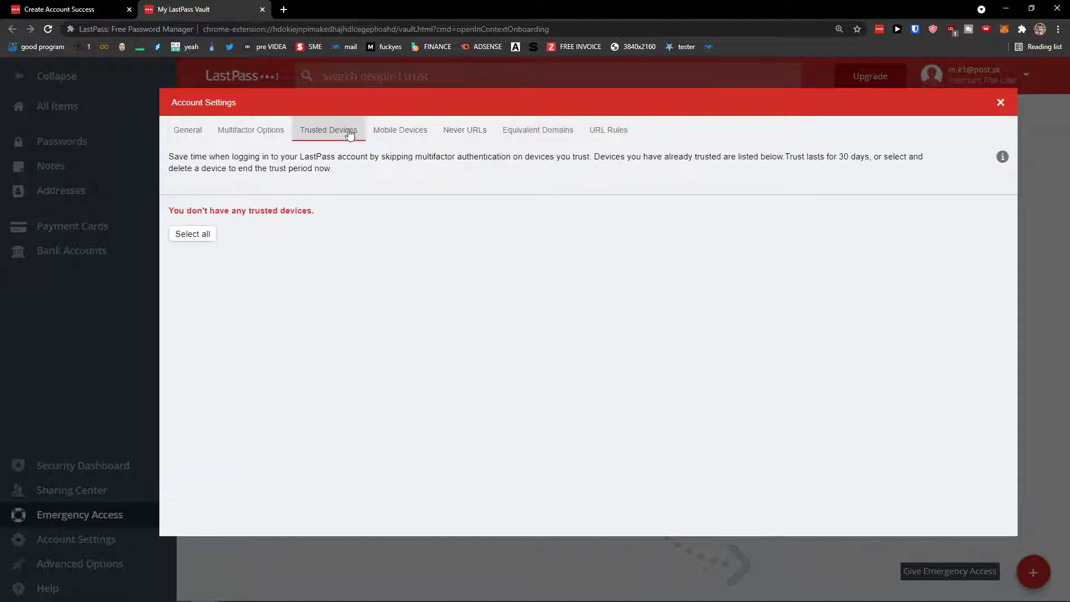
{"action": "left_click", "coordinate": [450, 134]}
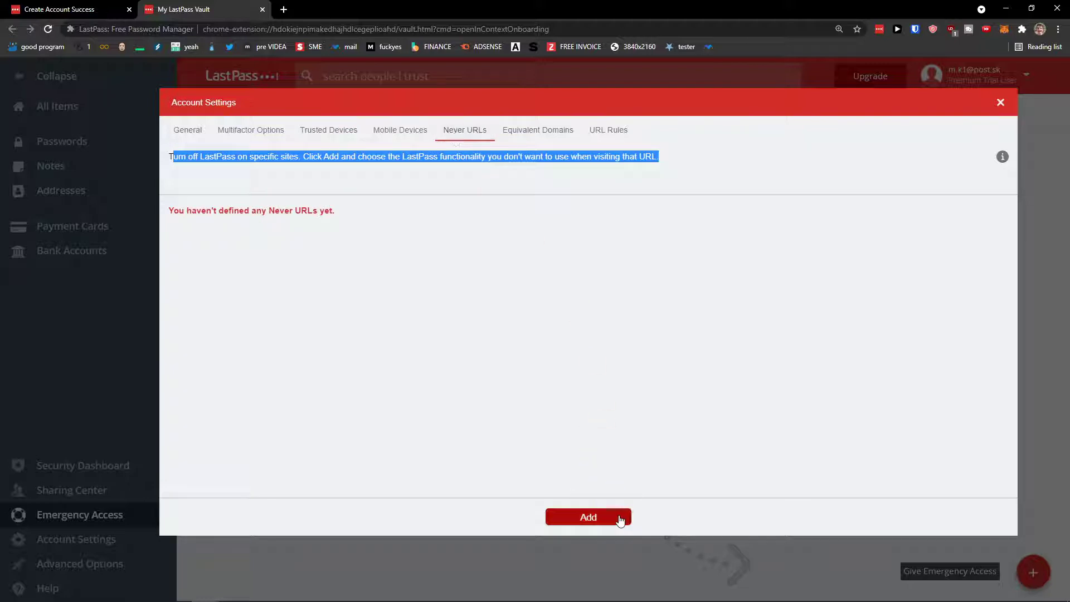
{"action": "left_click", "coordinate": [620, 517]}
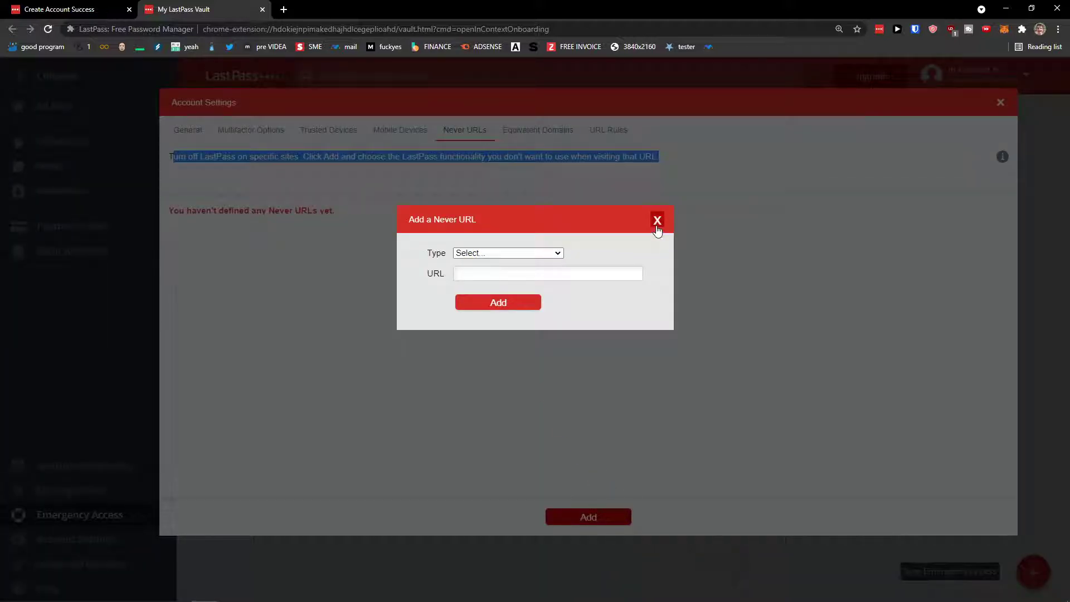
{"action": "left_click", "coordinate": [657, 220]}
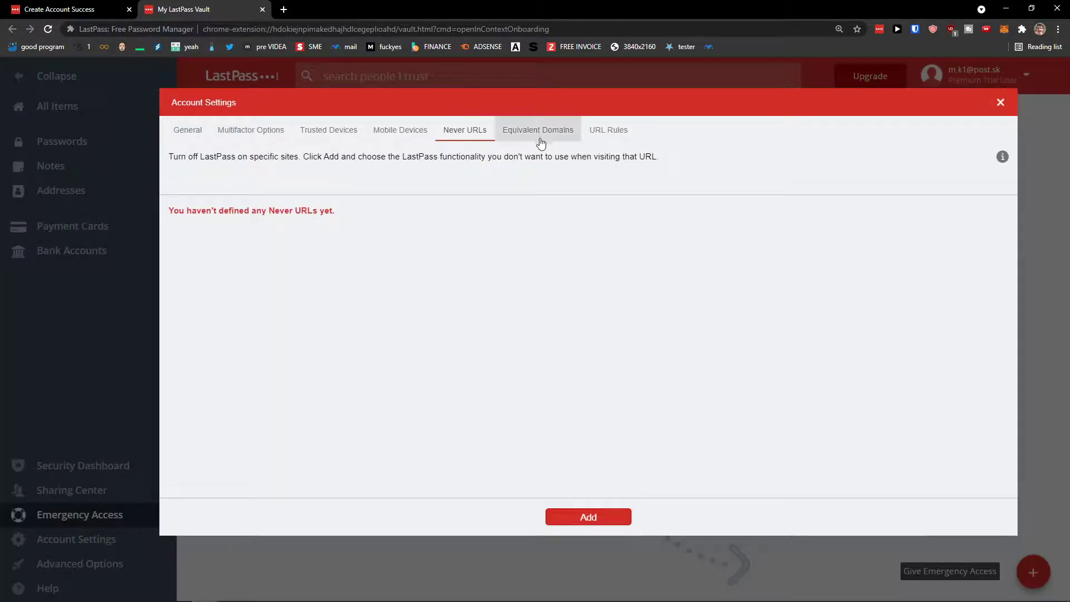
Browse the Equivalent Domains list, noting the ameritrade.com and tdameritrade.com pair.
{"action": "left_click", "coordinate": [540, 140]}
{"action": "scroll", "coordinate": [454, 268], "scroll_direction": "down", "scroll_amount": 2}
{"action": "scroll", "coordinate": [455, 270], "scroll_direction": "up", "scroll_amount": 2}
{"action": "scroll", "coordinate": [454, 270], "scroll_direction": "down", "scroll_amount": 10}
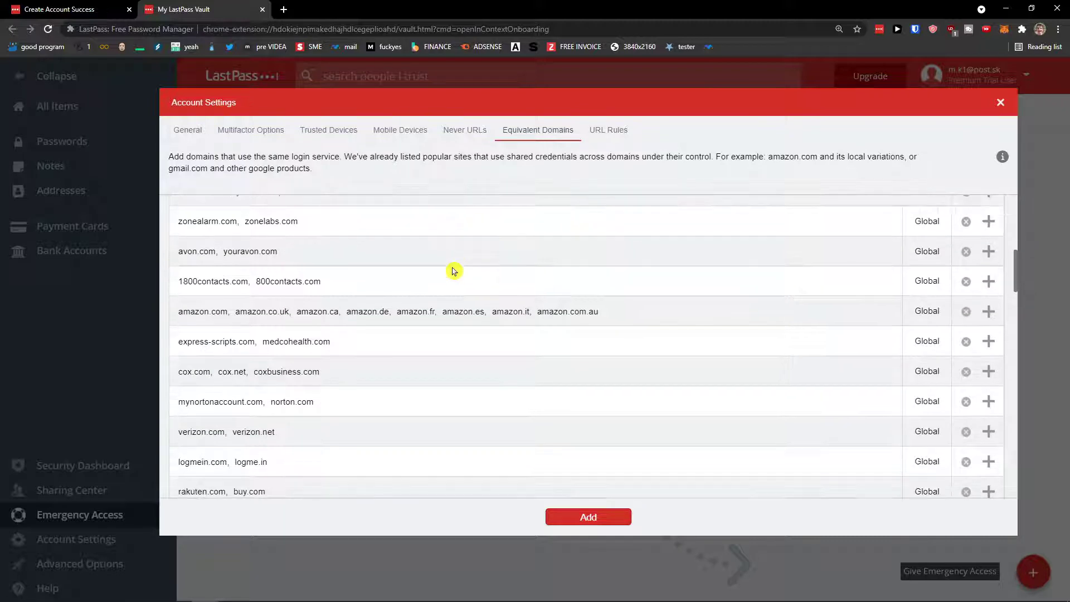
{"action": "scroll", "coordinate": [451, 269], "scroll_direction": "up", "scroll_amount": 10}
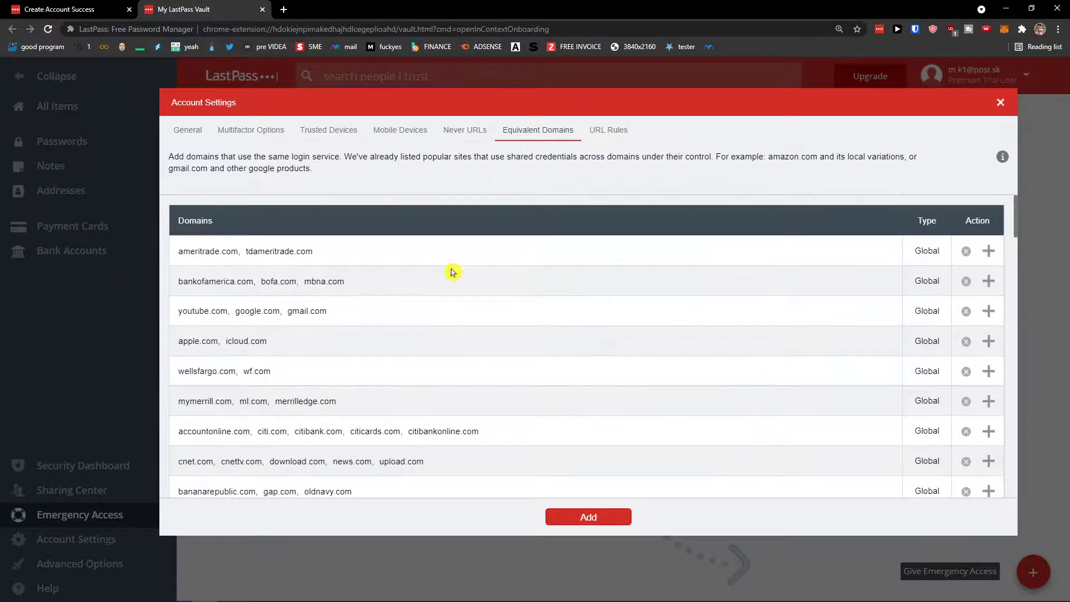
{"action": "left_click_drag", "start_coordinate": [326, 257], "coordinate": [250, 252]}
{"action": "left_click", "coordinate": [201, 262]}
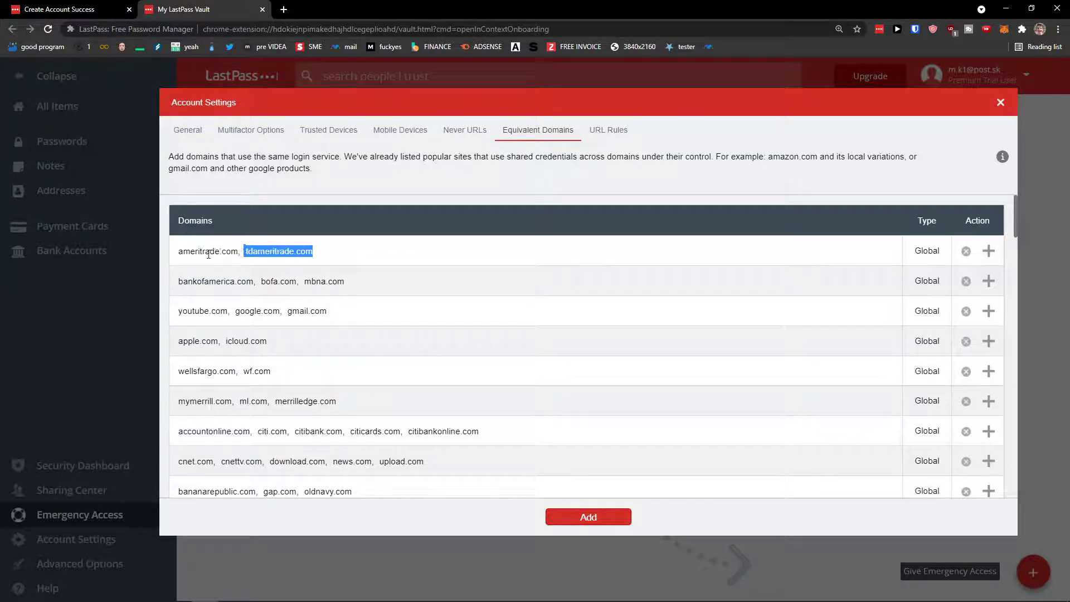
{"action": "left_click", "coordinate": [173, 257]}
{"action": "left_click_drag", "start_coordinate": [174, 257], "coordinate": [239, 255]}
{"action": "left_click_drag", "start_coordinate": [314, 254], "coordinate": [175, 256]}
{"action": "scroll", "coordinate": [258, 293], "scroll_direction": "down", "scroll_amount": 5}
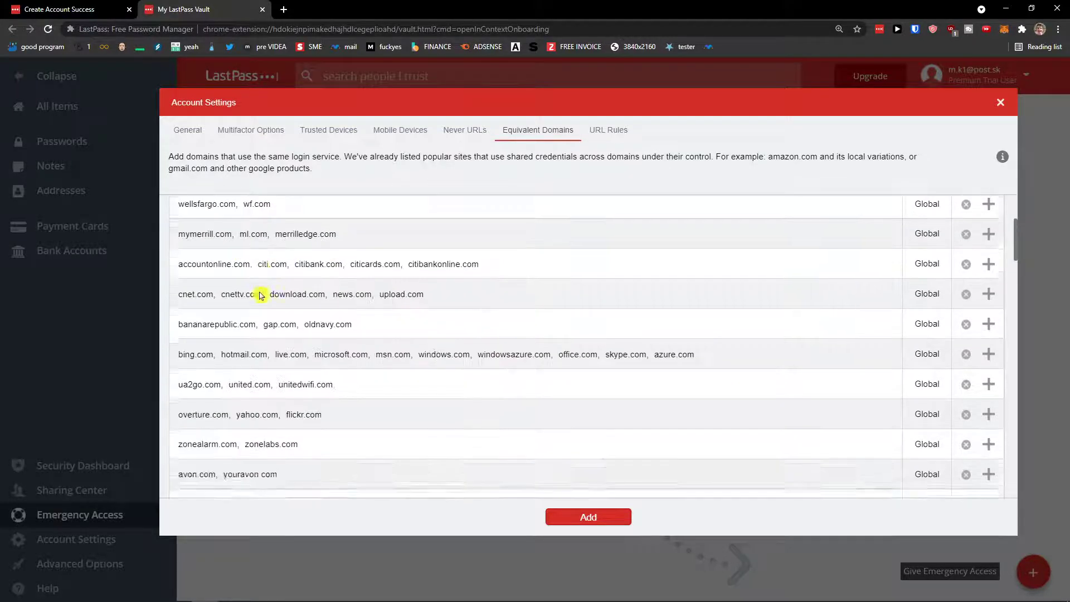
{"action": "scroll", "coordinate": [420, 323], "scroll_direction": "down", "scroll_amount": 2}
{"action": "scroll", "coordinate": [375, 246], "scroll_direction": "up", "scroll_amount": 8}
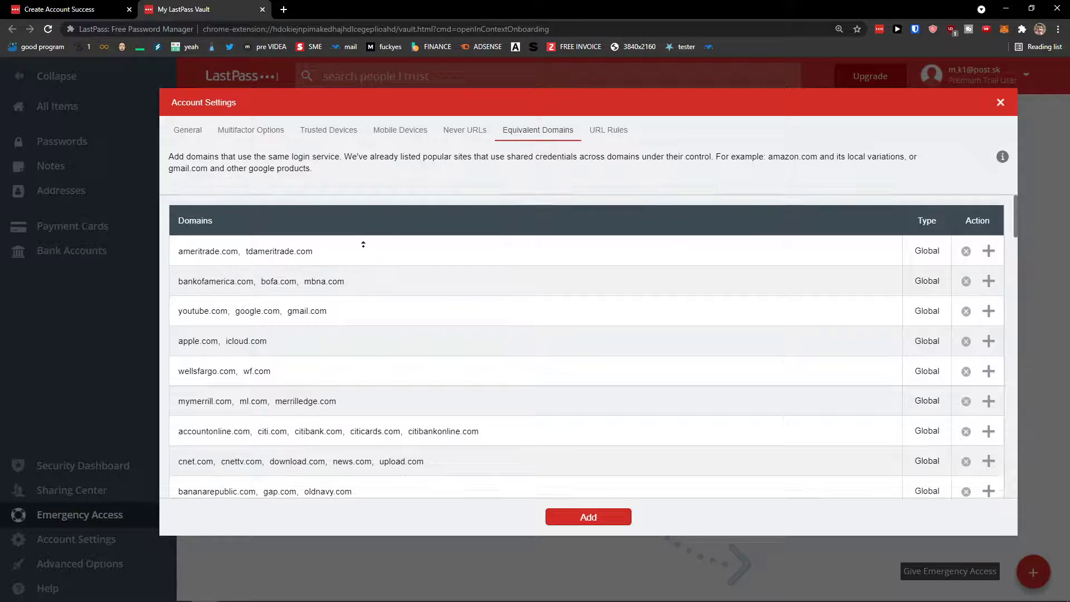
Scroll through the URL Rules list, then close Account Settings.
{"action": "left_click", "coordinate": [610, 134]}
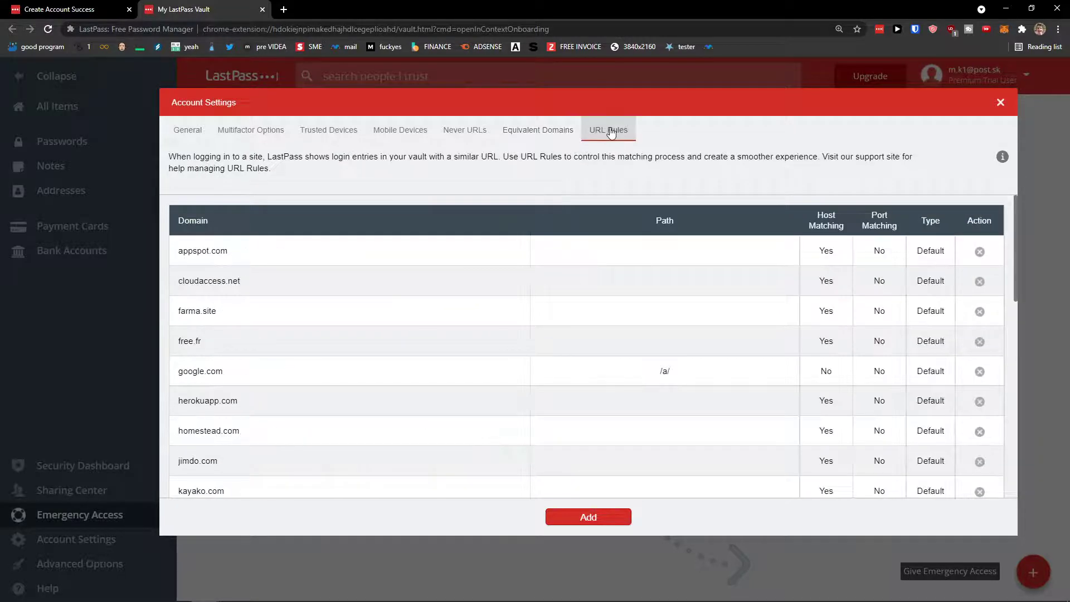
{"action": "scroll", "coordinate": [454, 271], "scroll_direction": "down", "scroll_amount": 2}
{"action": "scroll", "coordinate": [454, 272], "scroll_direction": "up", "scroll_amount": 1}
{"action": "scroll", "coordinate": [454, 271], "scroll_direction": "down", "scroll_amount": 1}
{"action": "scroll", "coordinate": [454, 272], "scroll_direction": "up", "scroll_amount": 2}
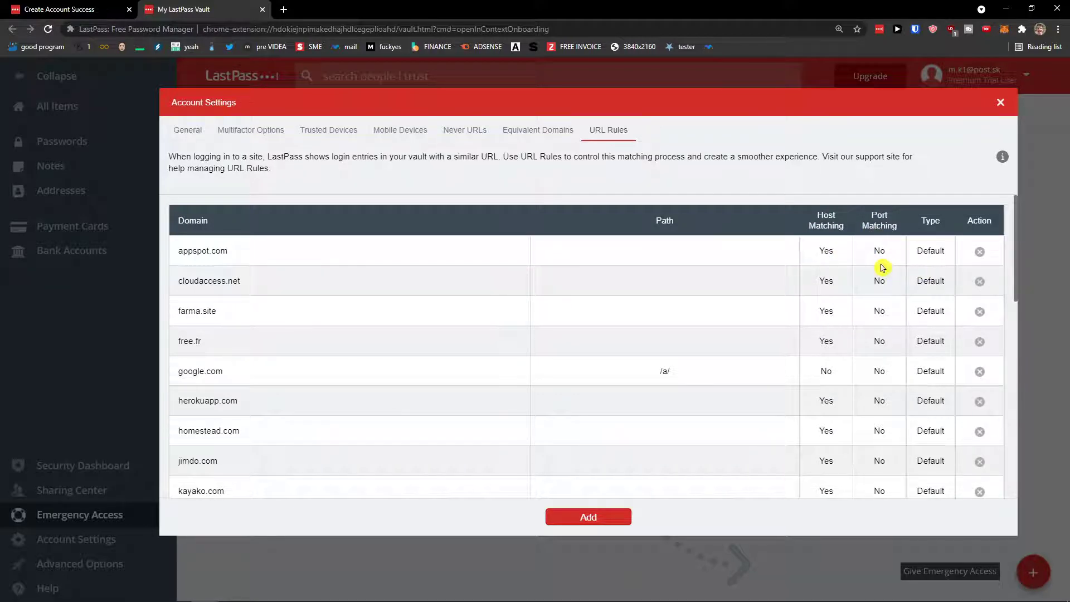
{"action": "scroll", "coordinate": [783, 289], "scroll_direction": "down", "scroll_amount": 1}
{"action": "scroll", "coordinate": [781, 289], "scroll_direction": "up", "scroll_amount": 1}
{"action": "left_click", "coordinate": [1001, 102]}
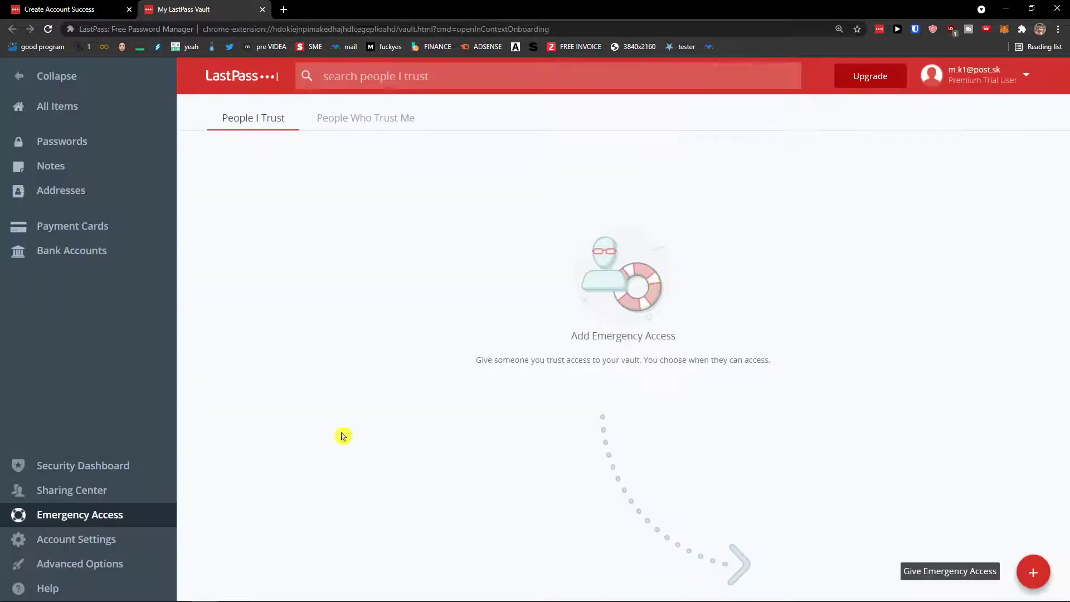
Glance at the advanced vault options, then show the empty Passwords section.
{"action": "left_click", "coordinate": [108, 565]}
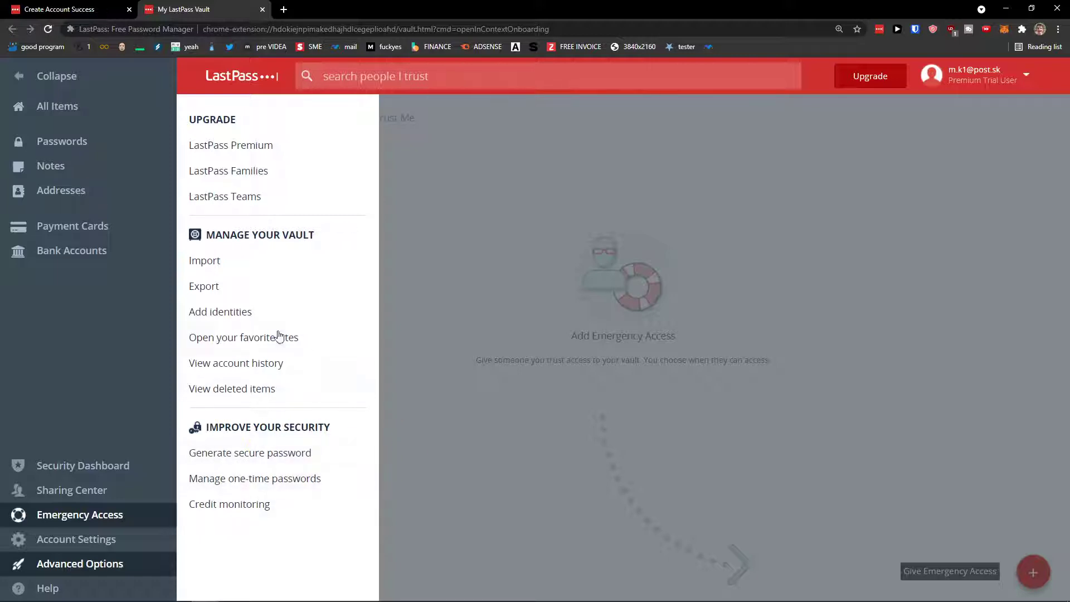
{"action": "left_click", "coordinate": [467, 393]}
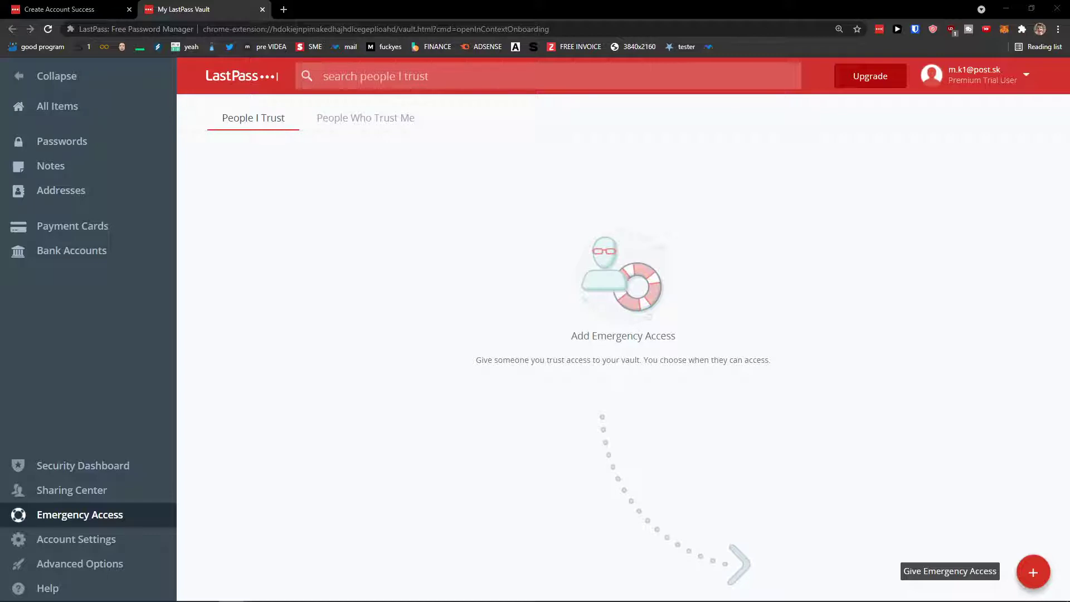
{"action": "left_click", "coordinate": [77, 138]}
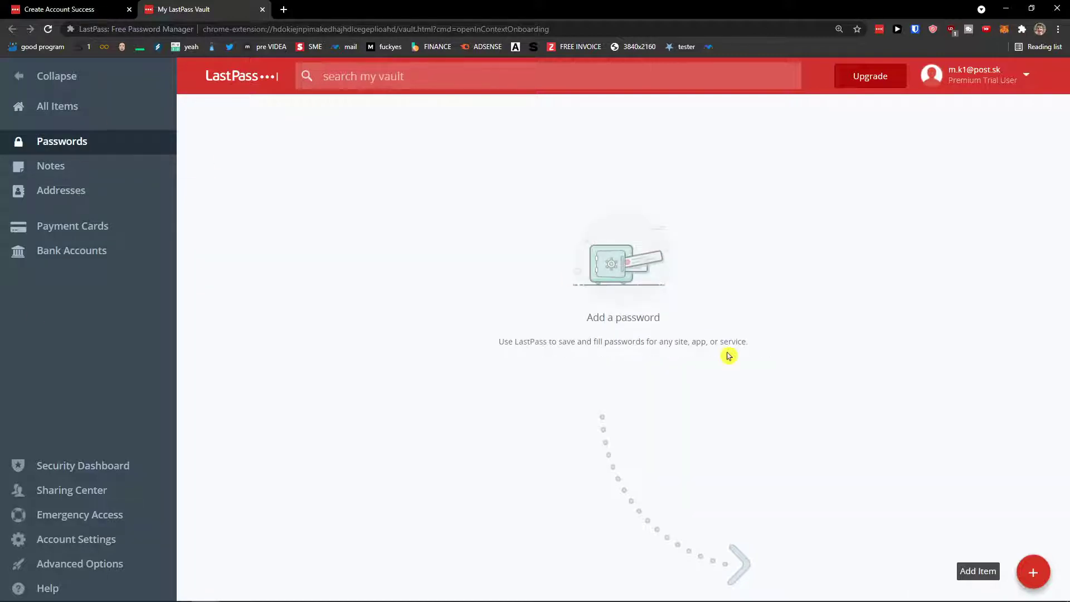
{"action": "mouse_move", "coordinate": [1033, 573]}
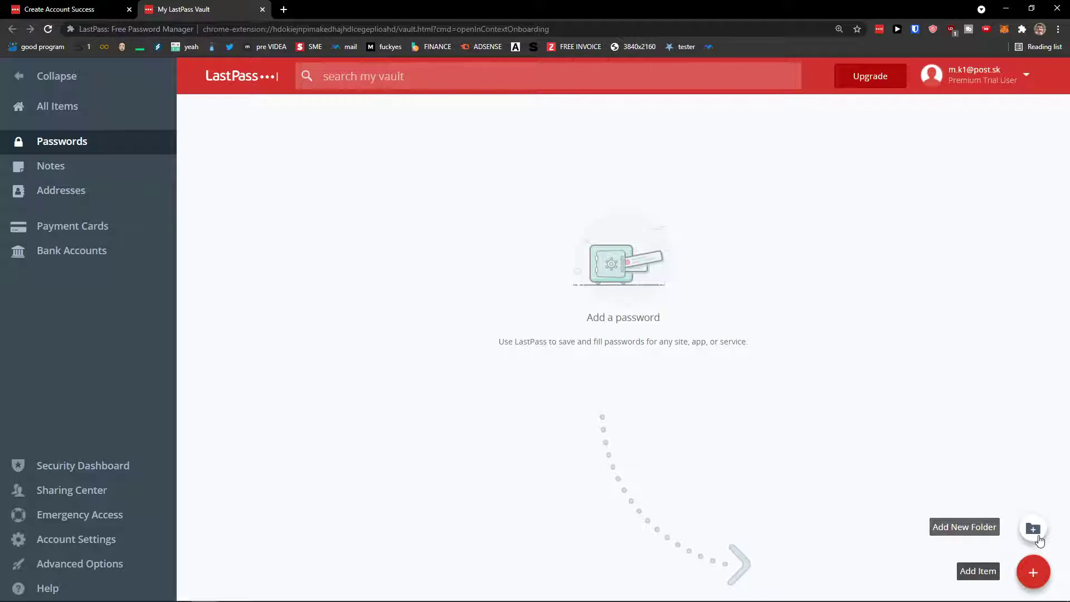
Start a new password item for twitter.com assigned to the Social folder.
{"action": "left_click", "coordinate": [1033, 574]}
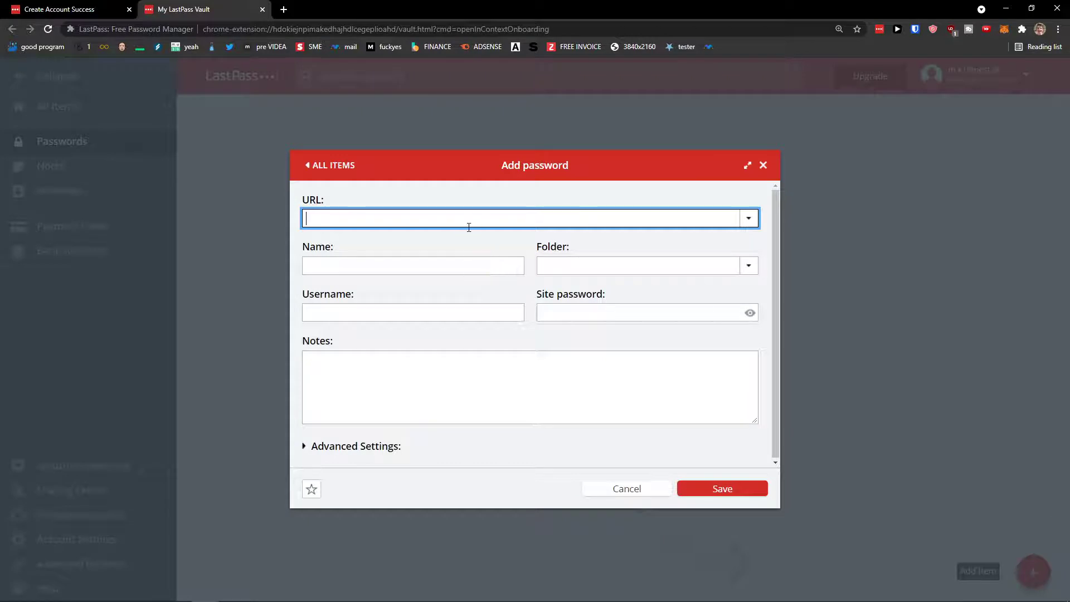
{"action": "left_click", "coordinate": [469, 225]}
{"action": "type", "text": "twitt"}
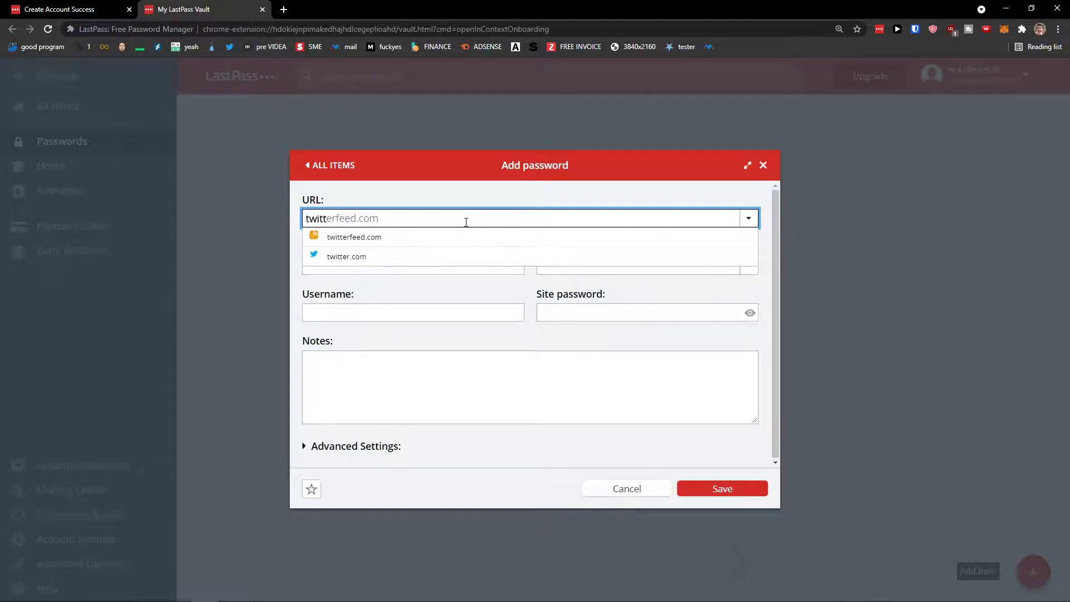
{"action": "left_click", "coordinate": [455, 255]}
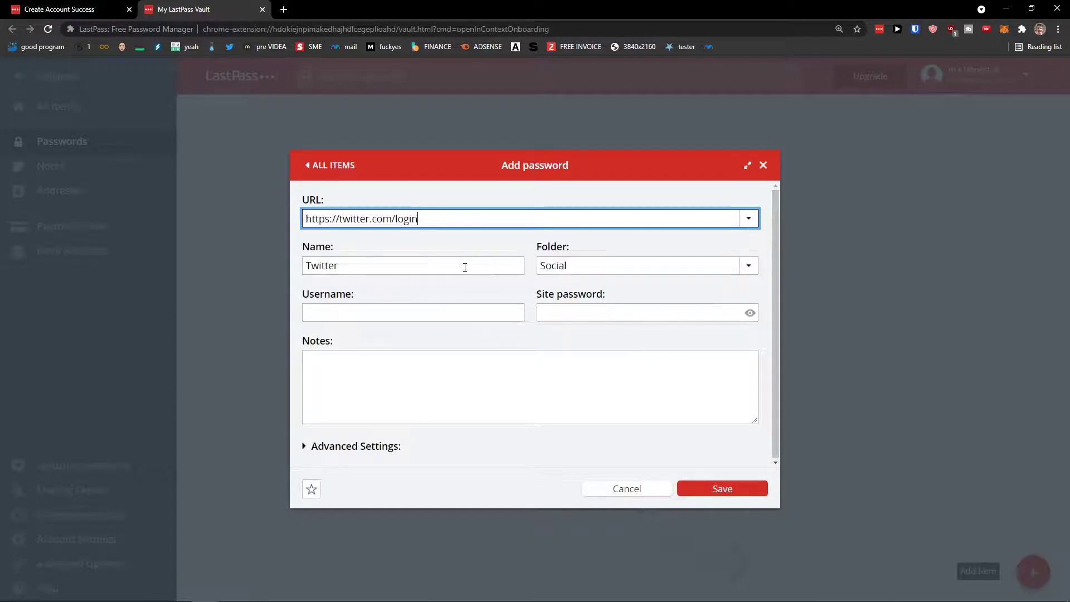
{"action": "key", "text": "Tab"}
{"action": "left_click", "coordinate": [569, 272]}
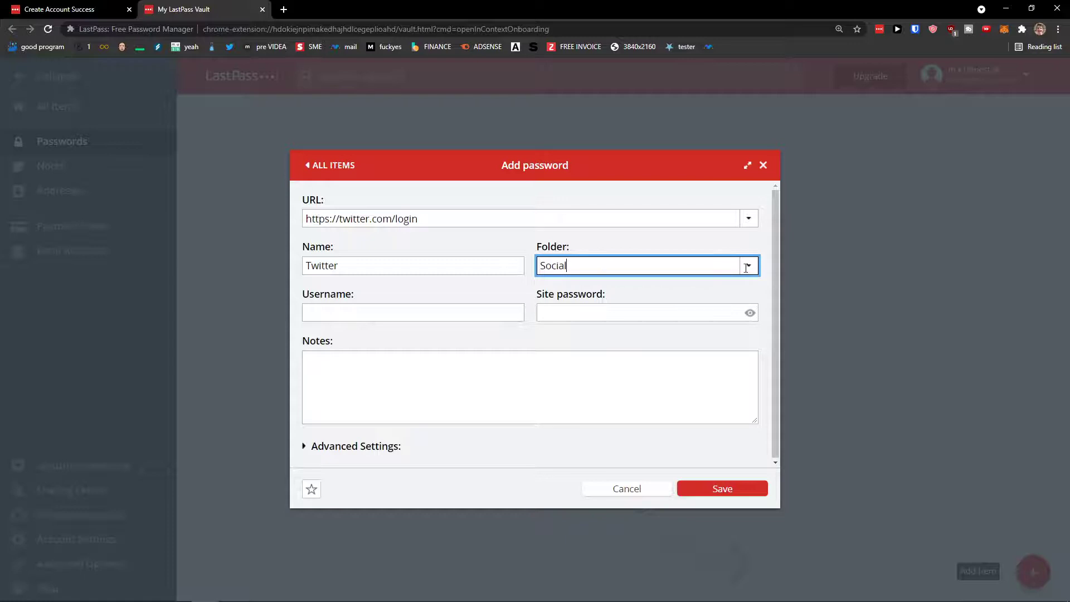
Enter the account username and the site password.
{"action": "left_click", "coordinate": [395, 315]}
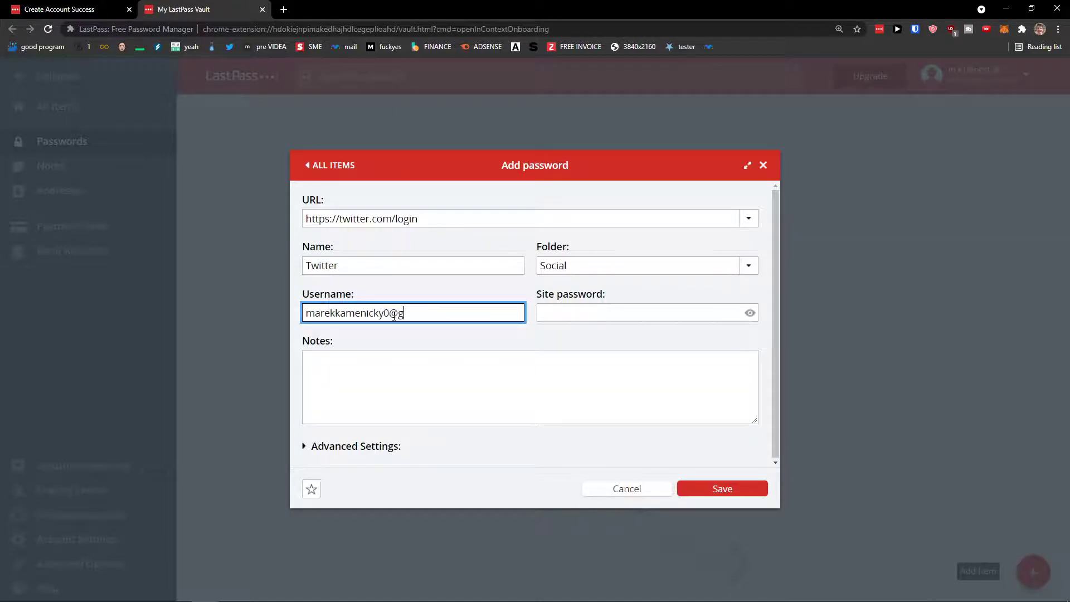
{"action": "key", "text": "Tab"}
{"action": "type", "text": "••••••••"}
{"action": "key", "text": "ctrl+a"}
{"action": "type", "text": "••••••••••"}
{"action": "key", "text": "ctrl+a"}
{"action": "type", "text": "•••••••••"}
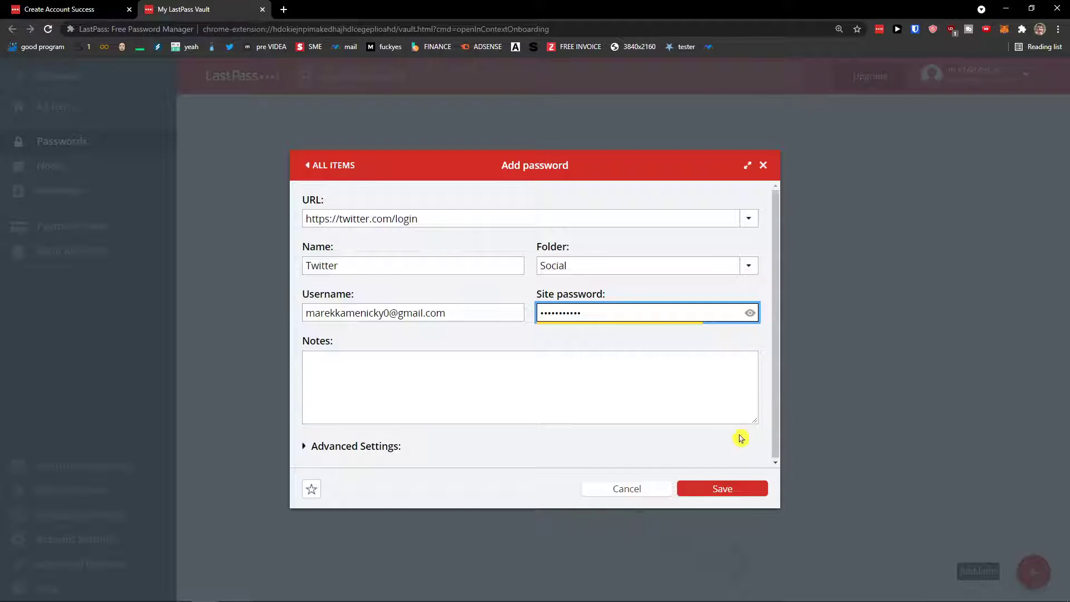
Turn autologin off under Advanced Settings and save the Twitter entry.
{"action": "left_click", "coordinate": [353, 445]}
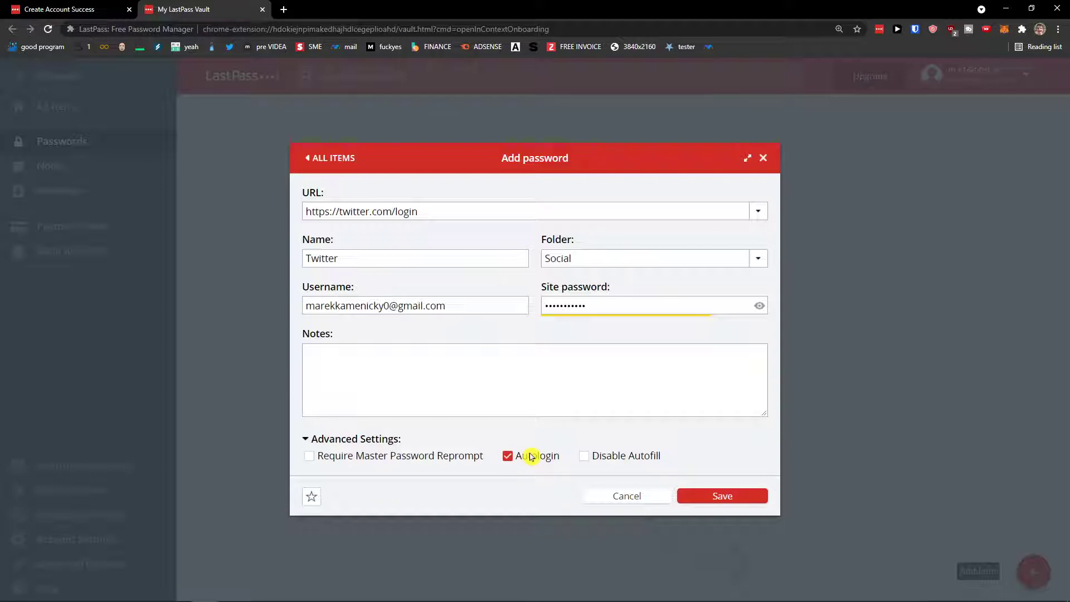
{"action": "left_click", "coordinate": [533, 456]}
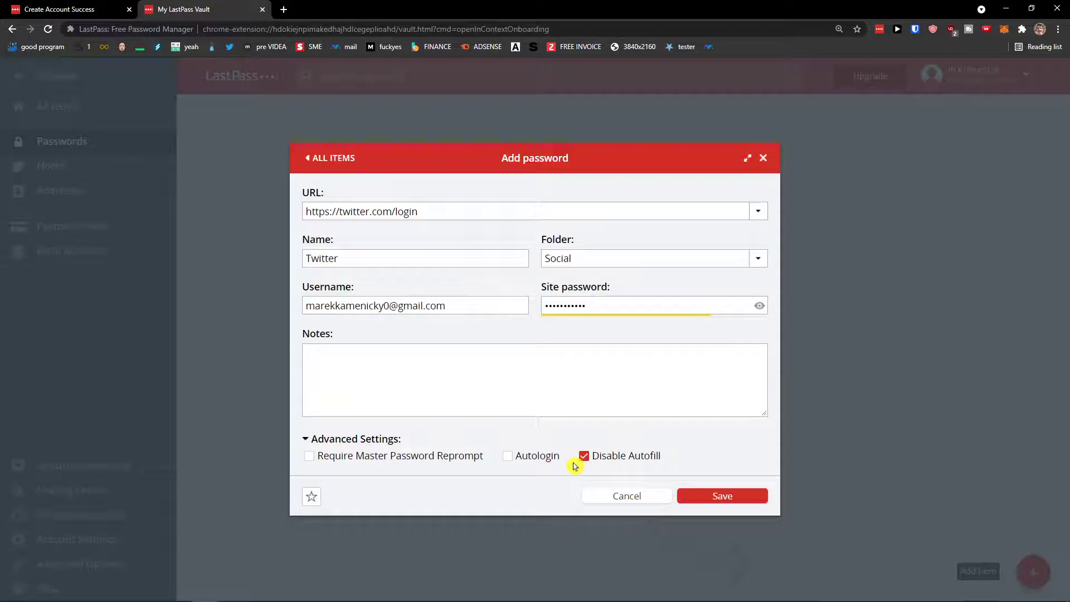
{"action": "left_click", "coordinate": [880, 30]}
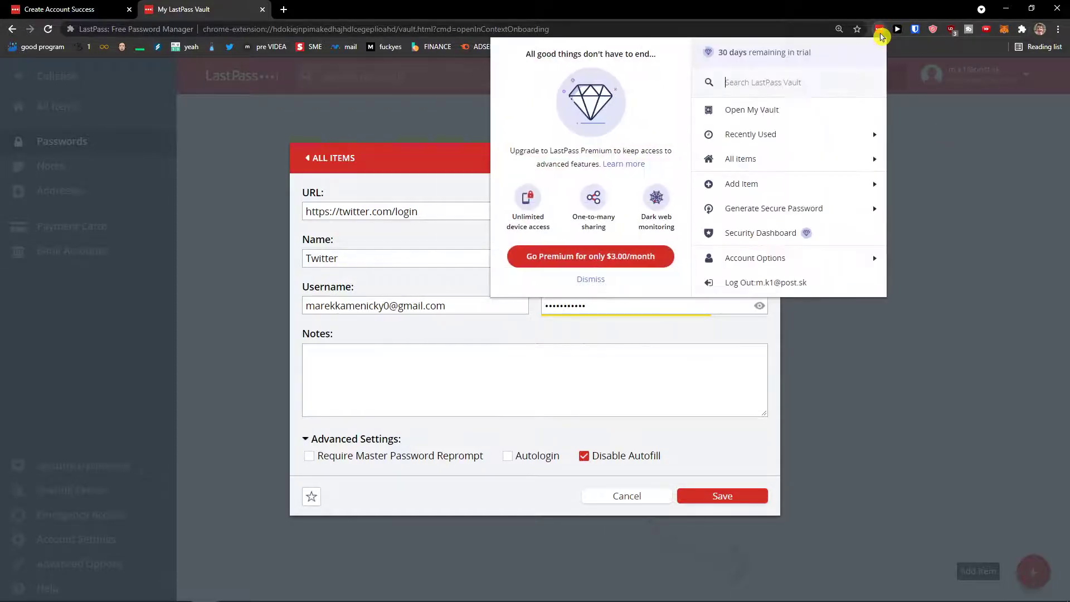
{"action": "left_click", "coordinate": [880, 33]}
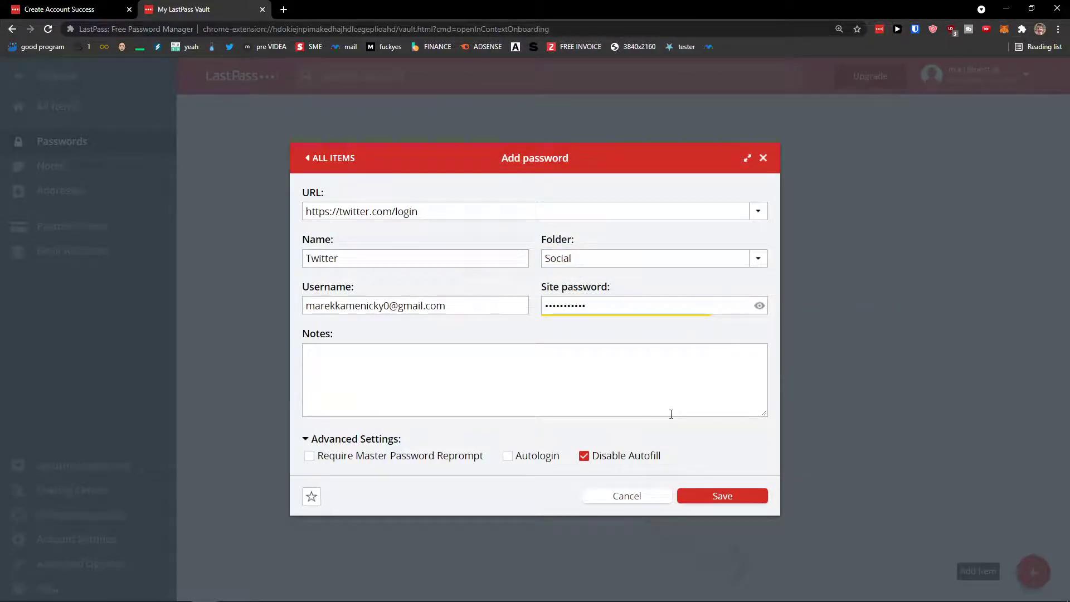
{"action": "left_click", "coordinate": [713, 497]}
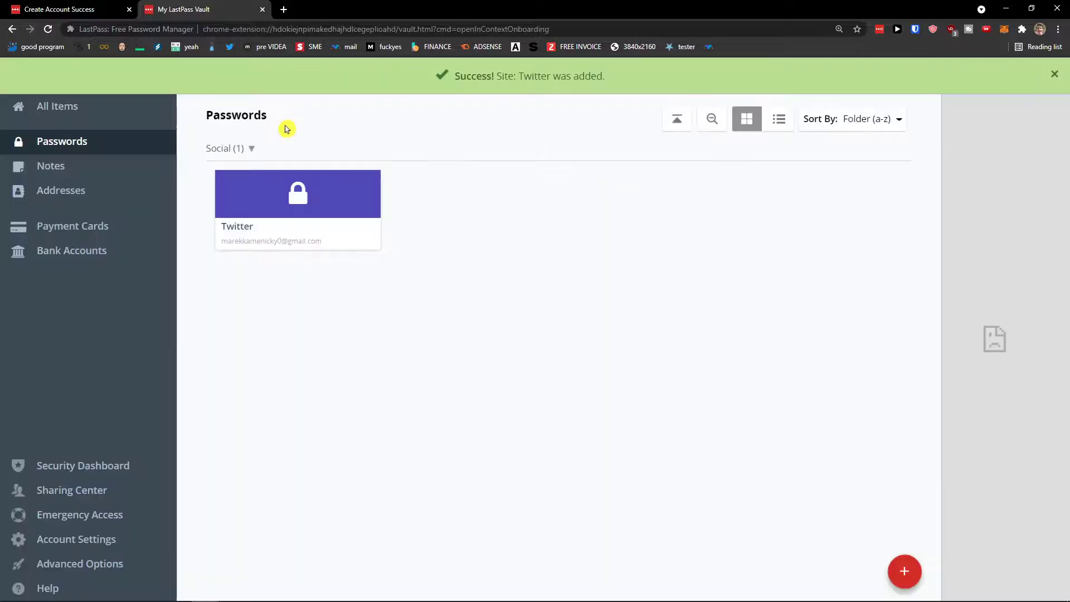
{"action": "mouse_move", "coordinate": [334, 182]}
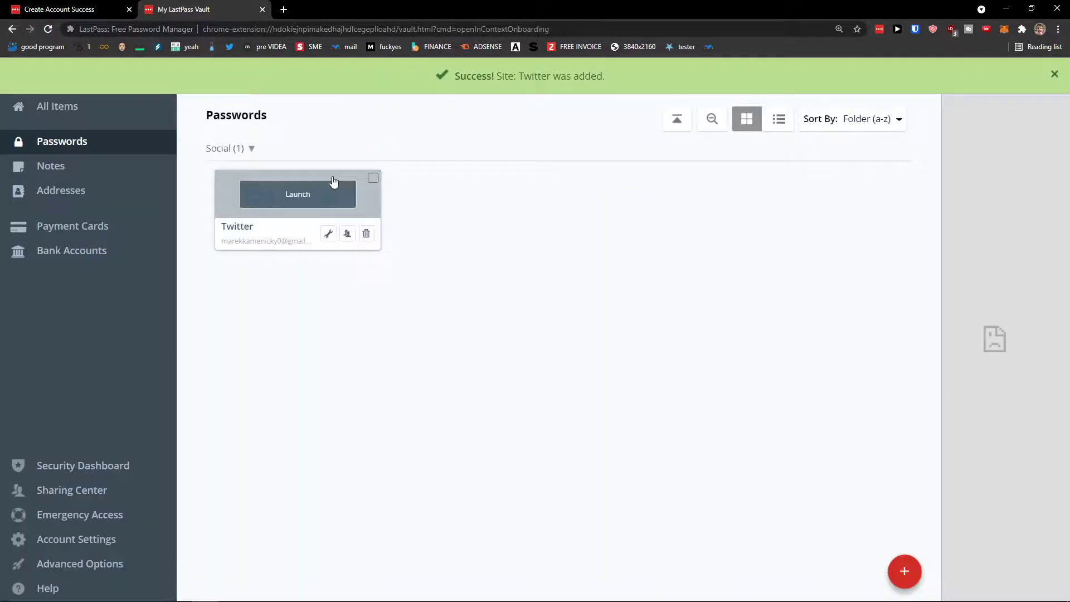
Launch Twitter's login page from the saved entry and autofill it with the LastPass Twitter login.
{"action": "left_click", "coordinate": [301, 204]}
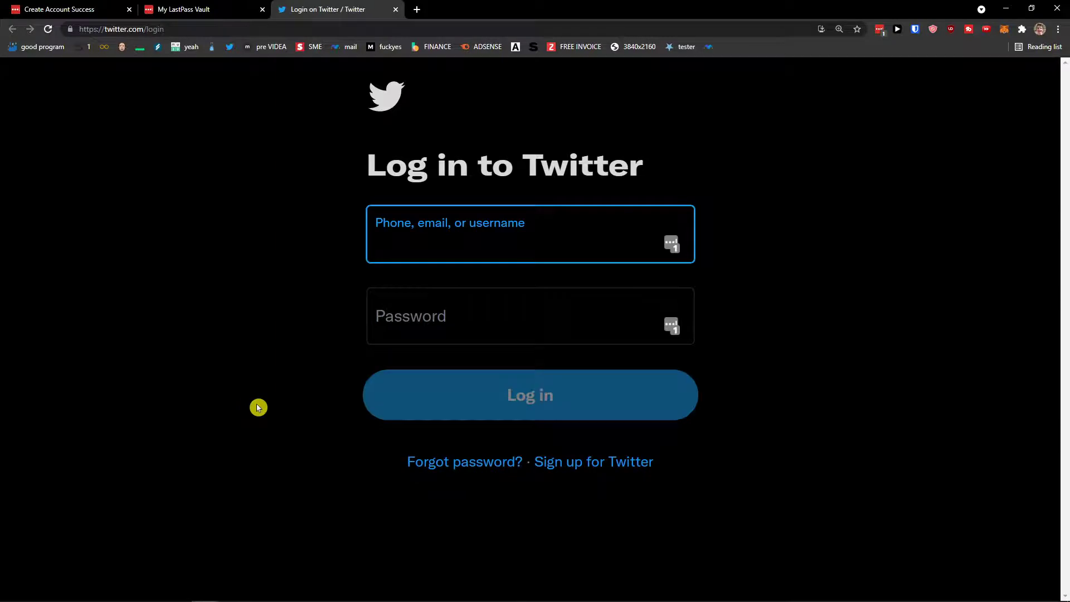
{"action": "left_click", "coordinate": [627, 254]}
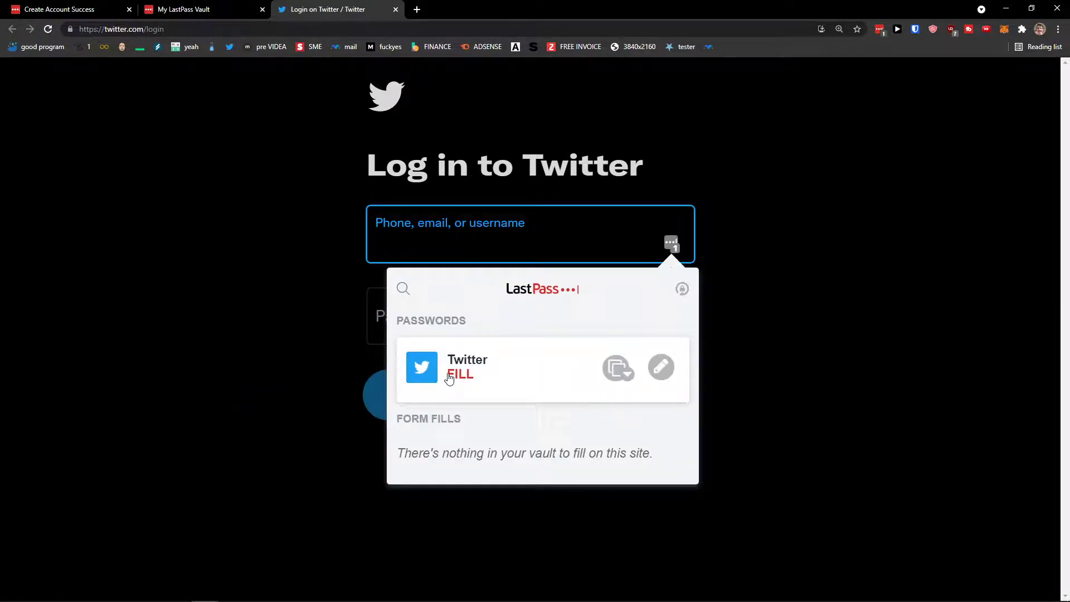
{"action": "left_click", "coordinate": [470, 373]}
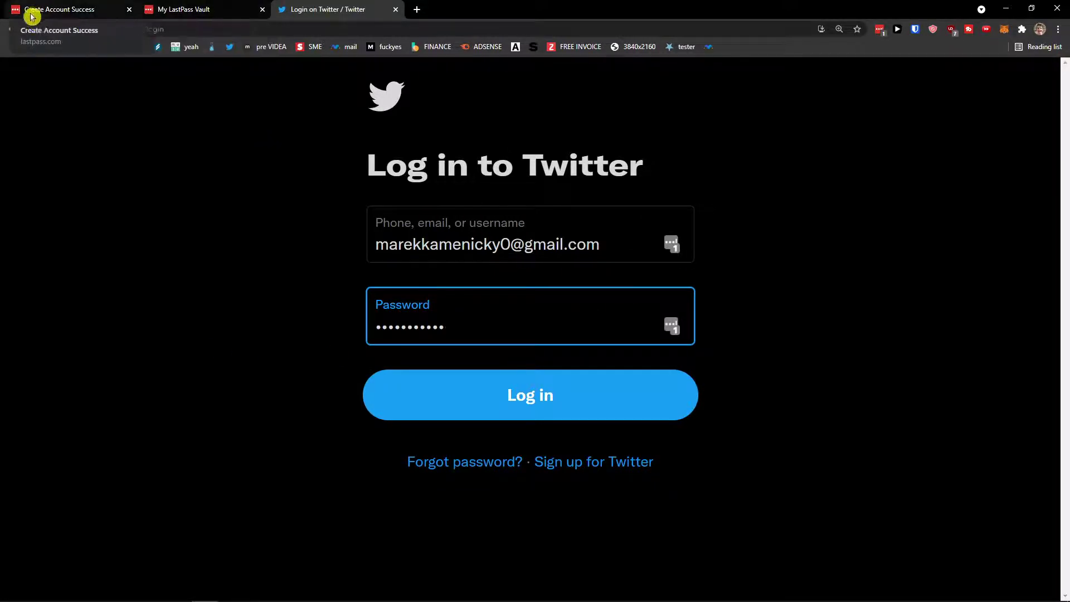
Enable Autologin on the vault's Twitter entry, save it, and go back to Twitter.
{"action": "left_click", "coordinate": [198, 10]}
{"action": "mouse_move", "coordinate": [306, 212]}
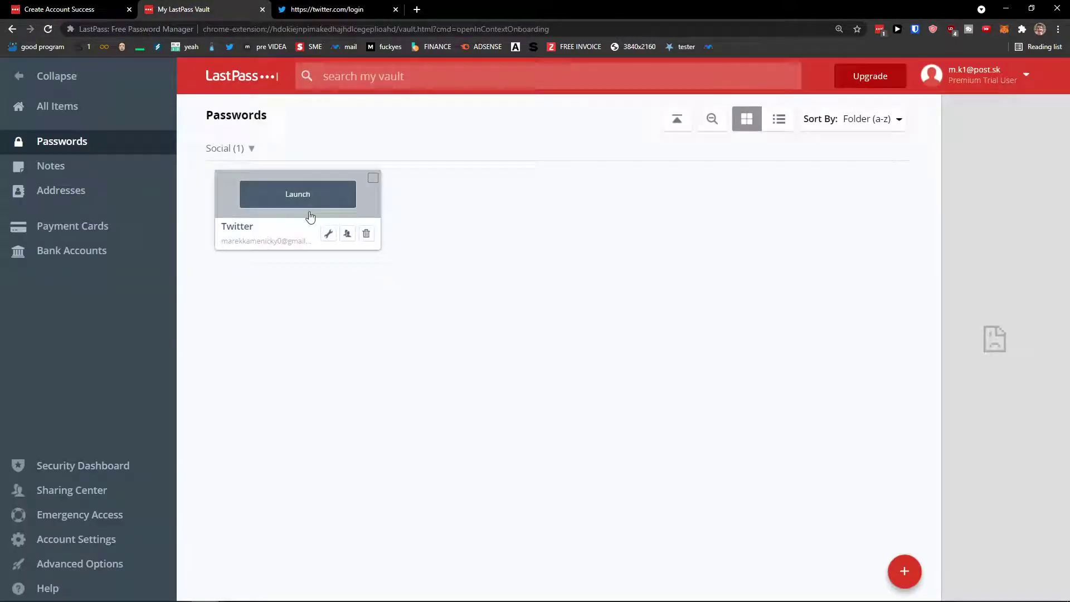
{"action": "left_click", "coordinate": [328, 234]}
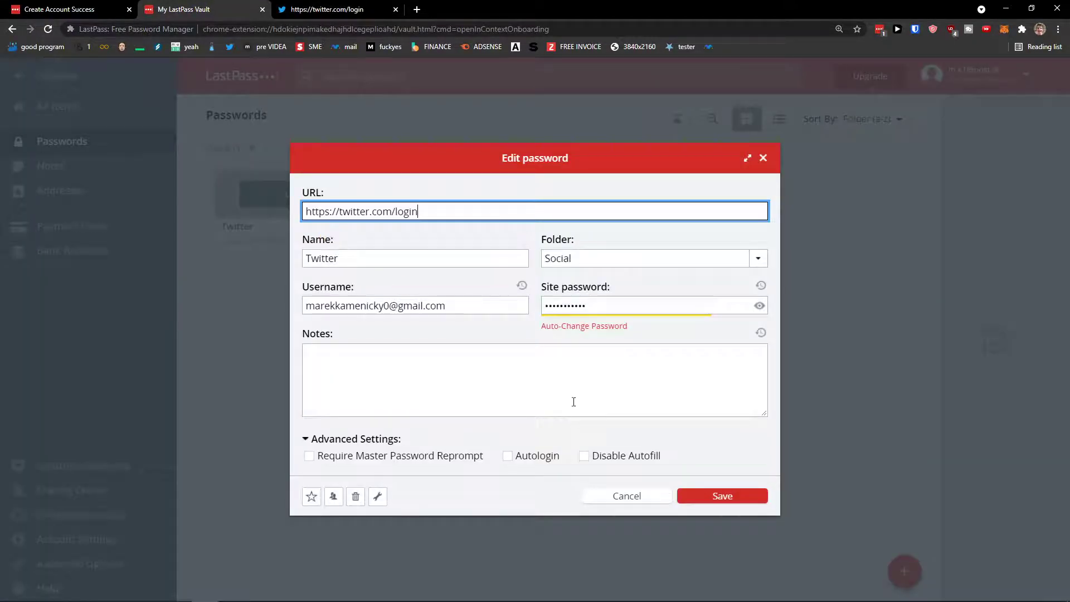
{"action": "left_click", "coordinate": [527, 464]}
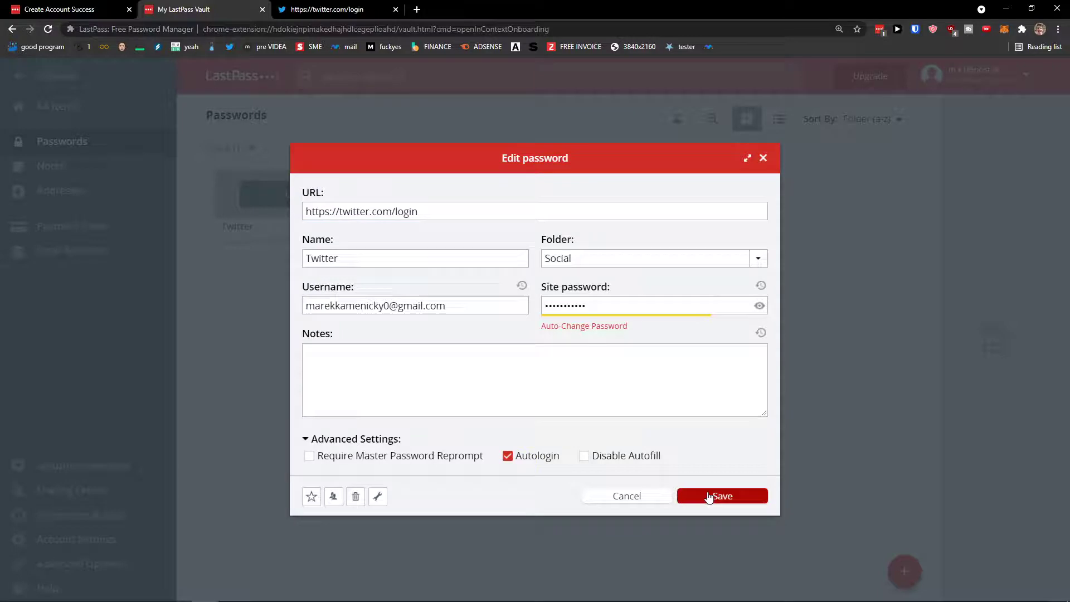
{"action": "left_click", "coordinate": [718, 501]}
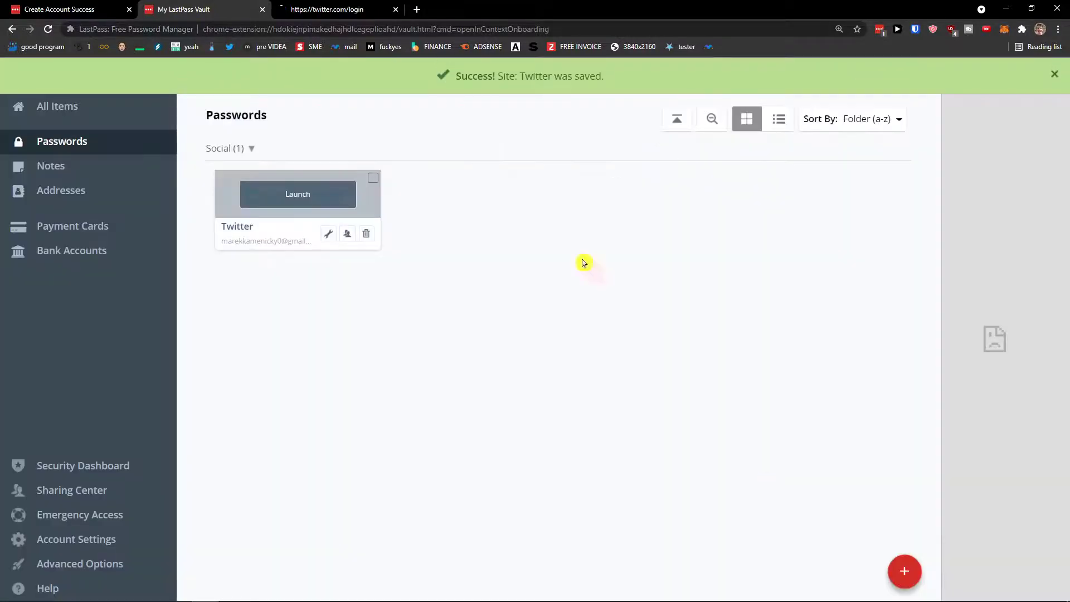
{"action": "left_click", "coordinate": [290, 11]}
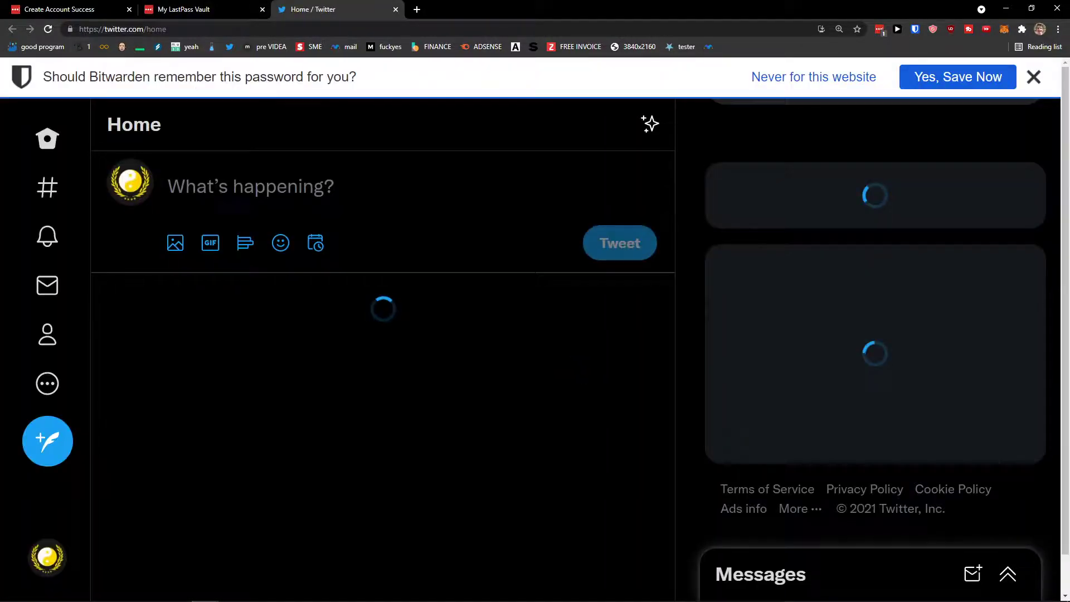
Log out of Twitter via the account menu, dismissing the Bitwarden prompt.
{"action": "left_click", "coordinate": [64, 549]}
{"action": "left_click", "coordinate": [103, 492]}
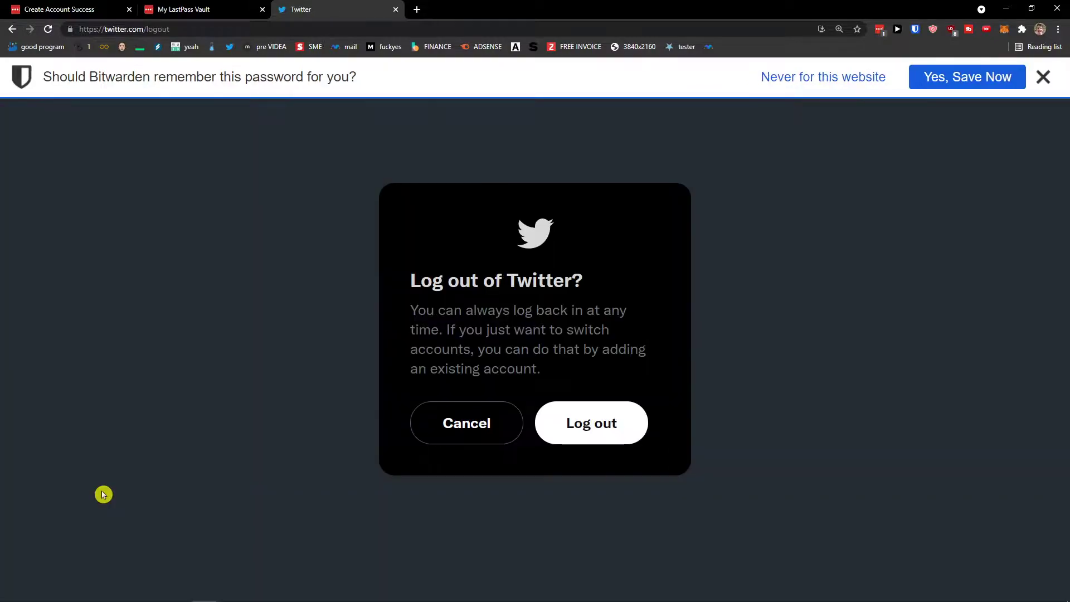
{"action": "left_click", "coordinate": [1045, 79]}
{"action": "left_click", "coordinate": [612, 422]}
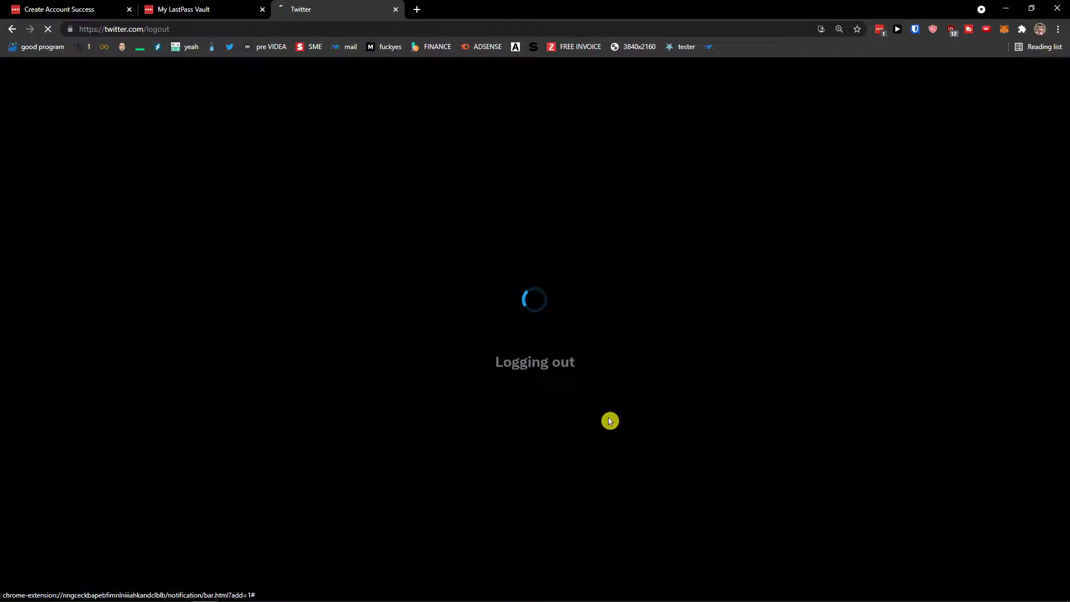
{"action": "scroll", "coordinate": [613, 415], "scroll_direction": "down", "scroll_amount": 3}
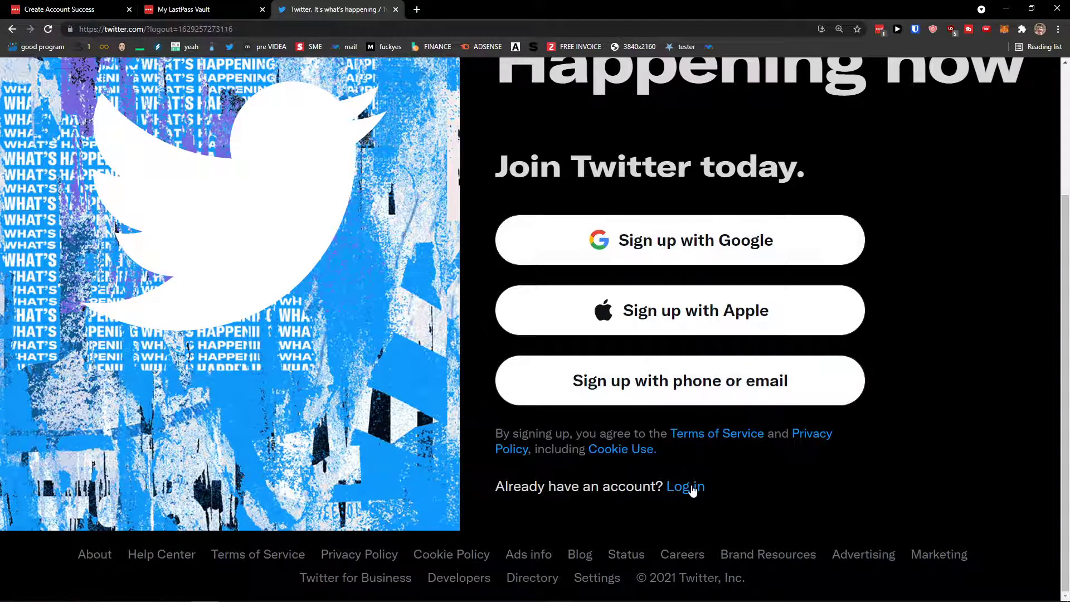
Sign back in on the email or username form using the saved LastPass login.
{"action": "left_click", "coordinate": [689, 486]}
{"action": "left_click", "coordinate": [665, 415]}
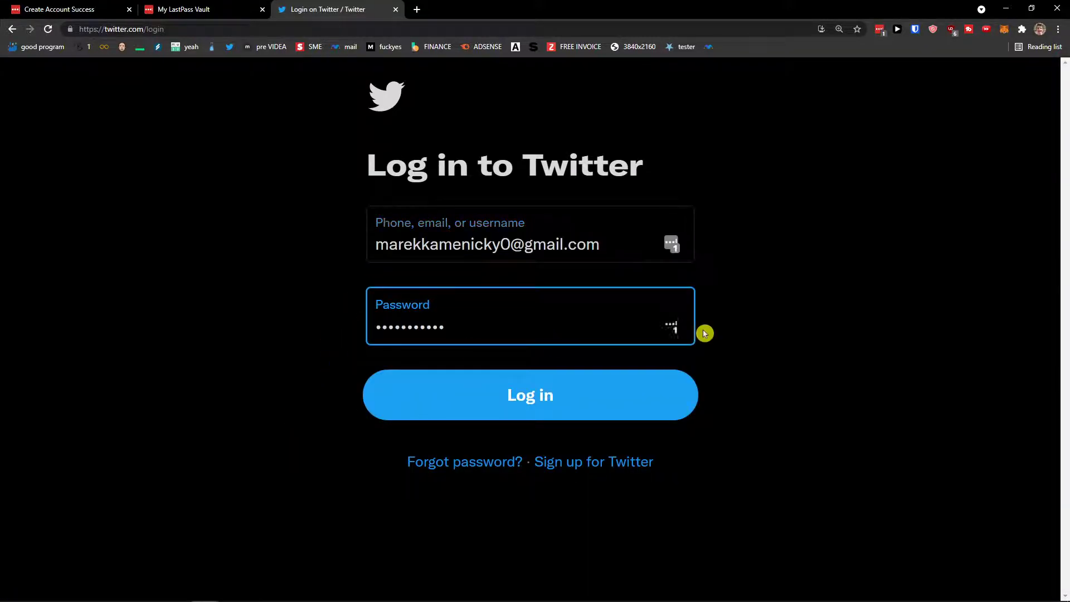
{"action": "left_click", "coordinate": [673, 327]}
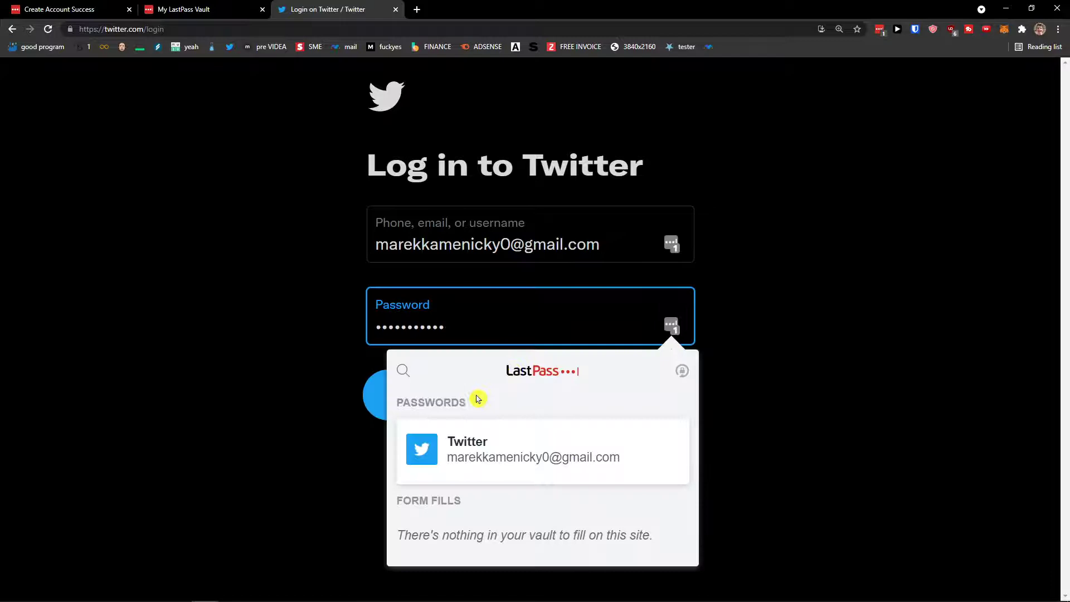
{"action": "left_click", "coordinate": [613, 280]}
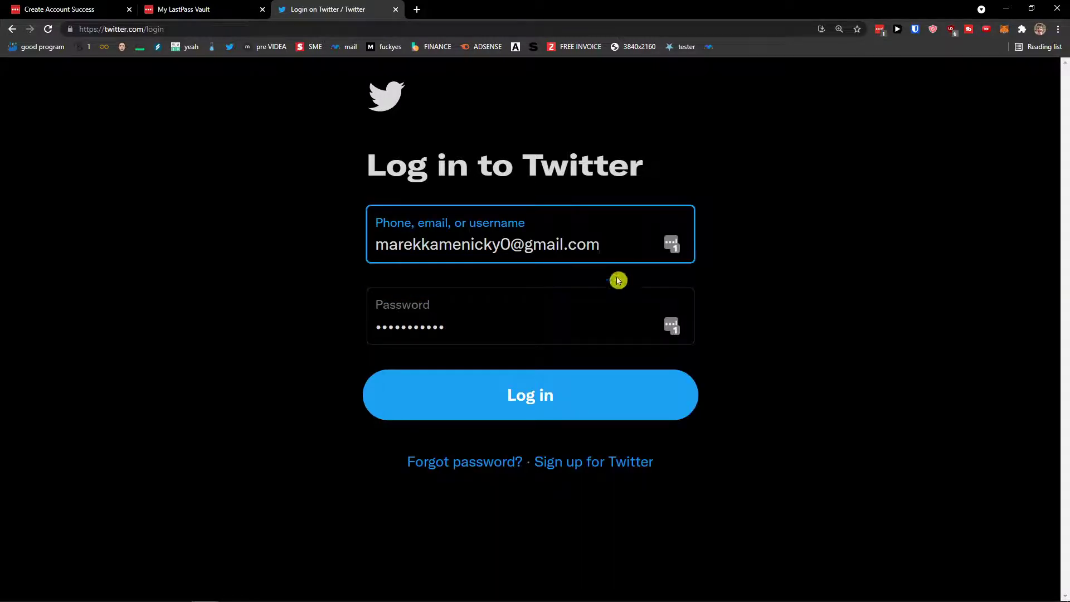
{"action": "left_click", "coordinate": [509, 370]}
{"action": "left_click", "coordinate": [485, 402]}
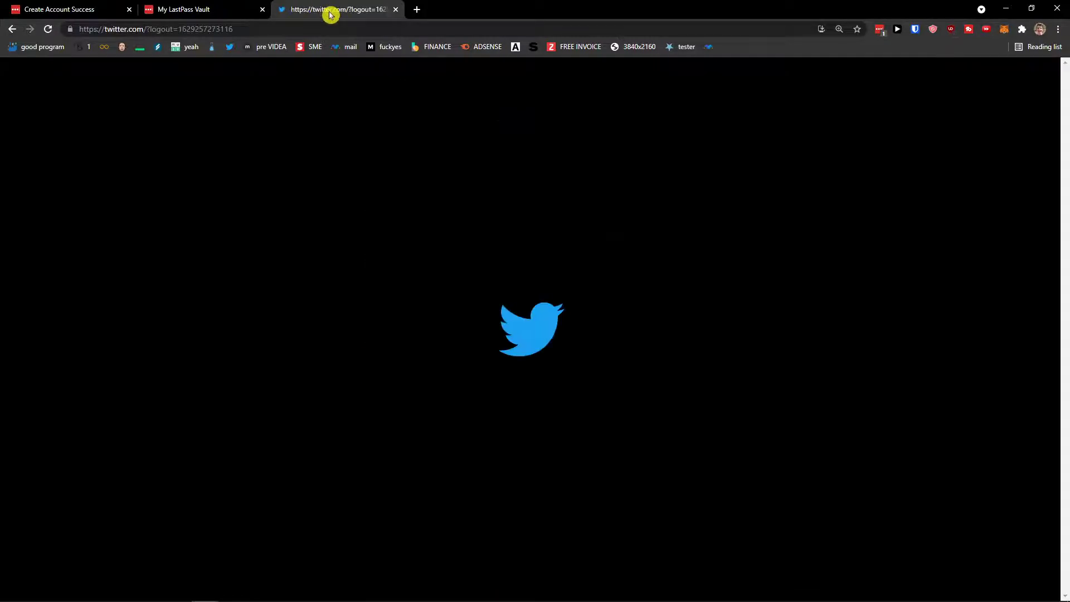
{"action": "scroll", "coordinate": [246, 206], "scroll_direction": "up", "scroll_amount": 3}
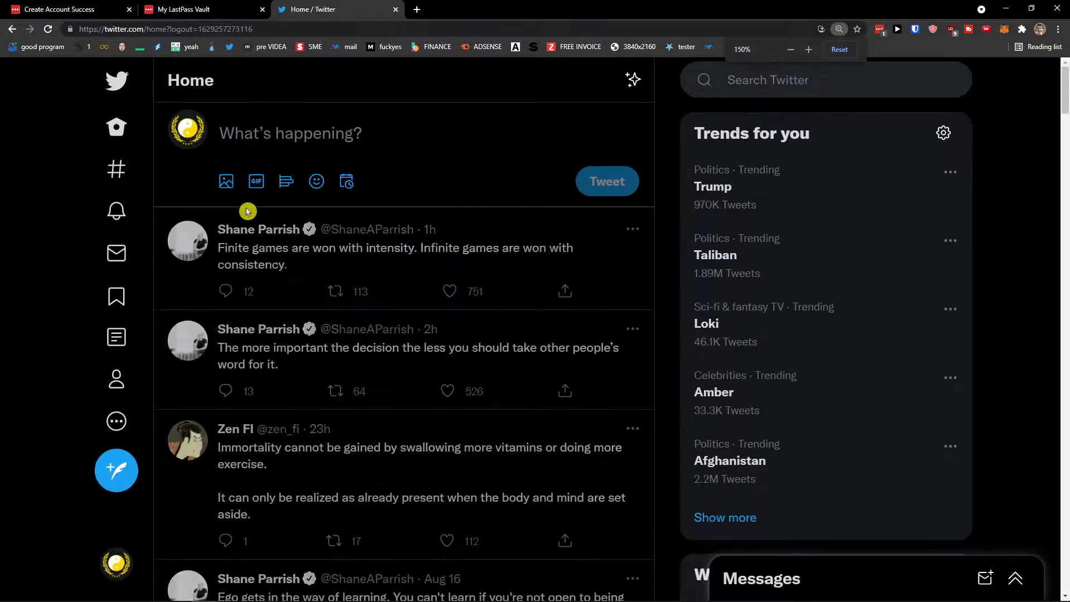
Log out again and load twitter.com in a new tab, closing the older one.
{"action": "left_click", "coordinate": [117, 562]}
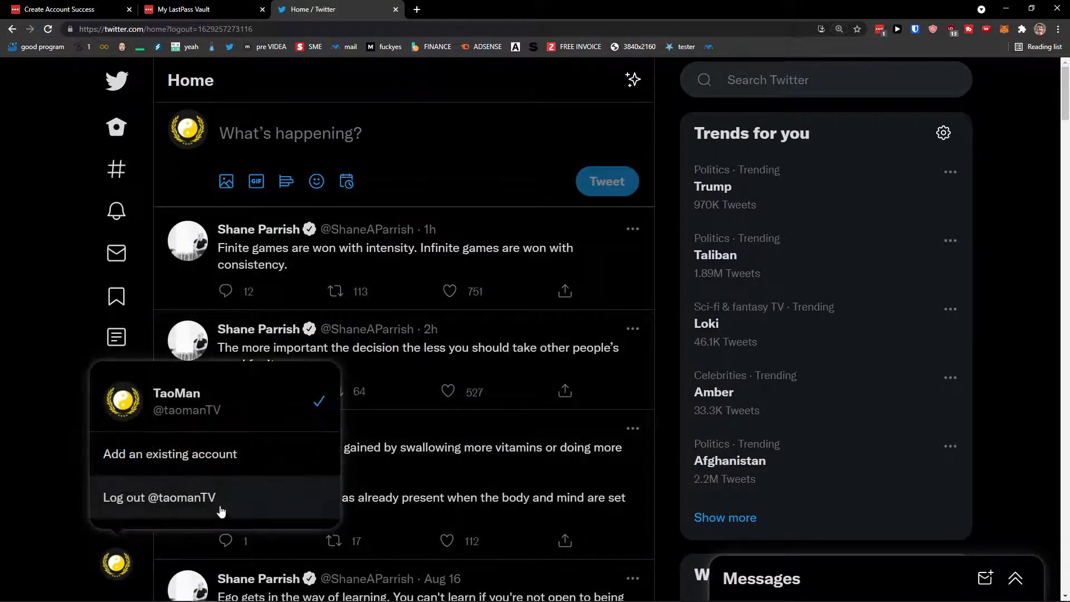
{"action": "left_click", "coordinate": [221, 511]}
{"action": "left_click", "coordinate": [583, 409]}
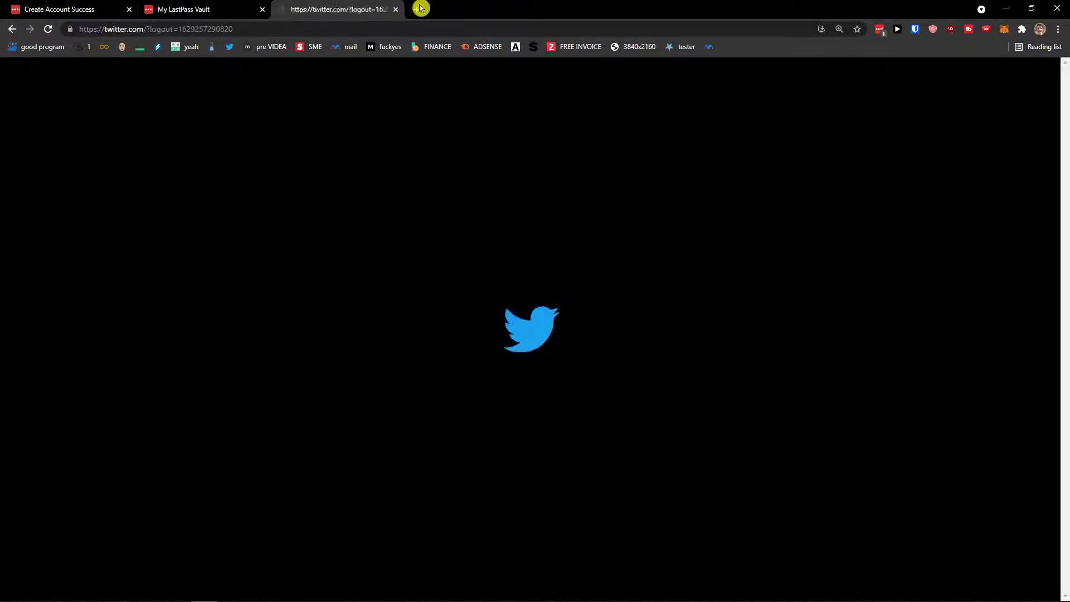
{"action": "left_click", "coordinate": [420, 7]}
{"action": "type", "text": "twitter.com"}
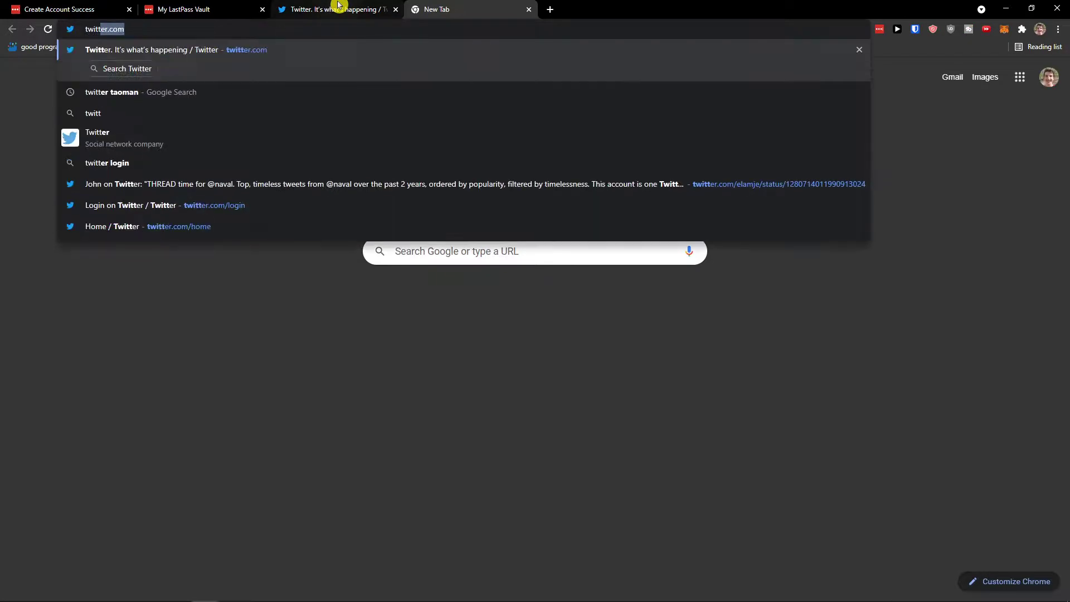
{"action": "key", "text": "Return"}
{"action": "left_click", "coordinate": [396, 9]}
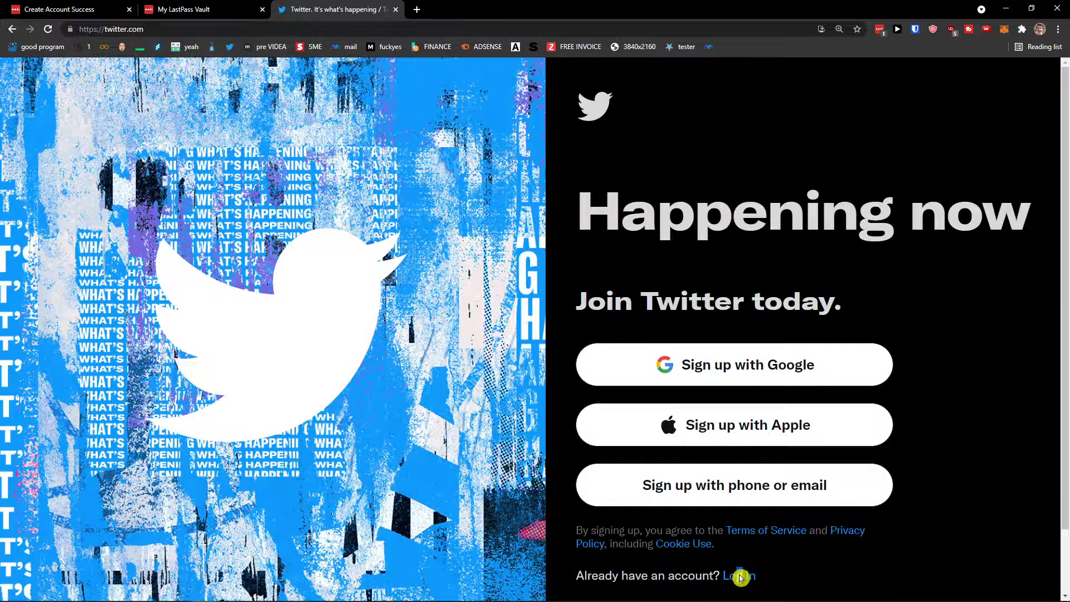
Choose email or username login on twitter.com and submit the filled credentials.
{"action": "left_click", "coordinate": [740, 578]}
{"action": "left_click", "coordinate": [722, 534]}
{"action": "left_click", "coordinate": [737, 576]}
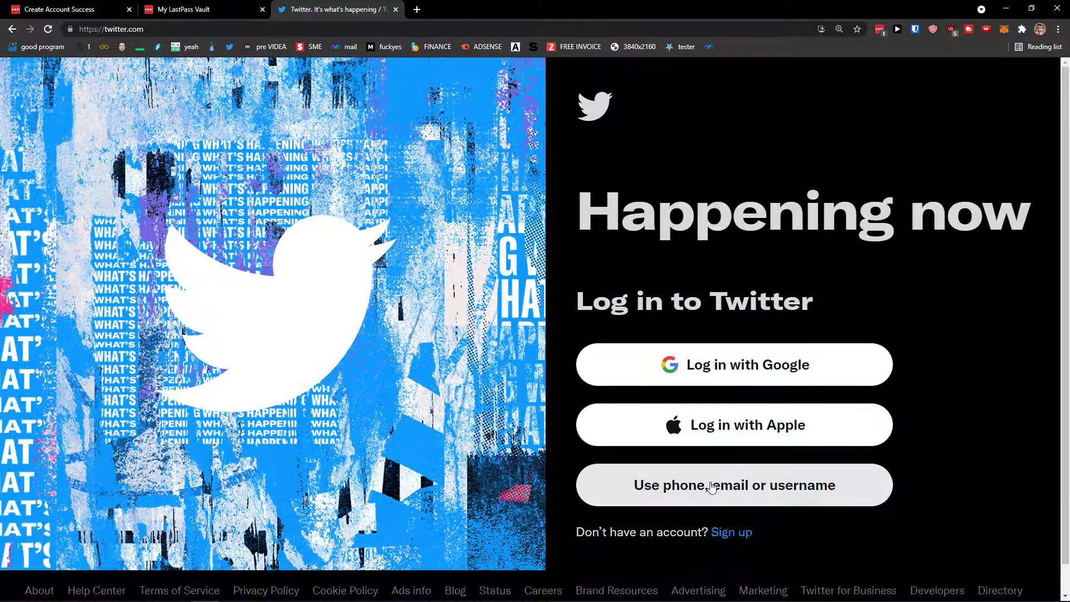
{"action": "left_click", "coordinate": [711, 486]}
{"action": "key", "text": "Return"}
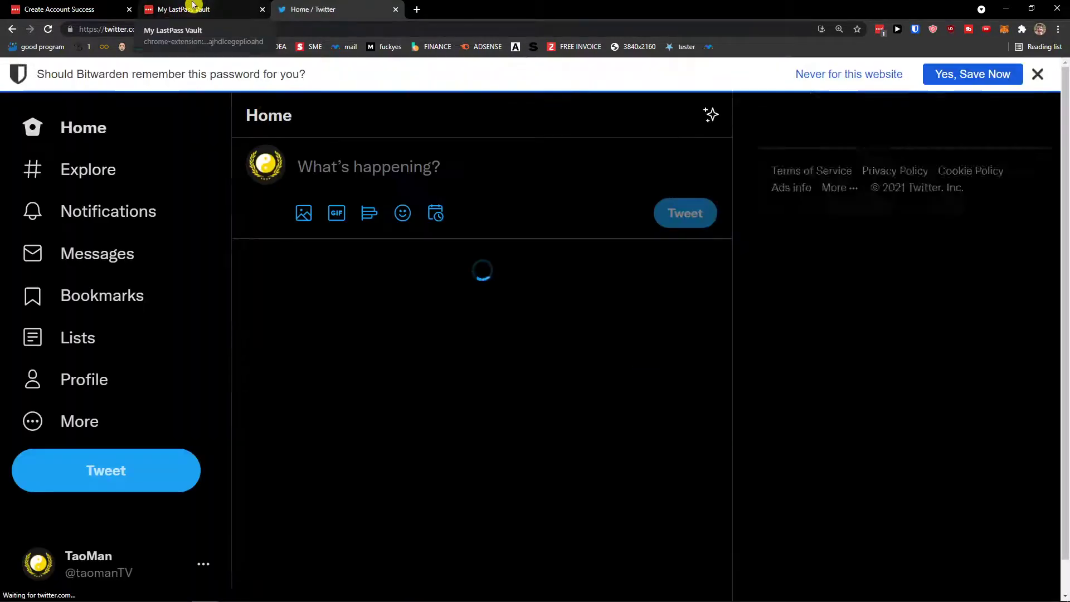
Uncheck Autologin and check Disable Autofill on the Twitter entry, save, and return to Twitter.
{"action": "left_click", "coordinate": [189, 10]}
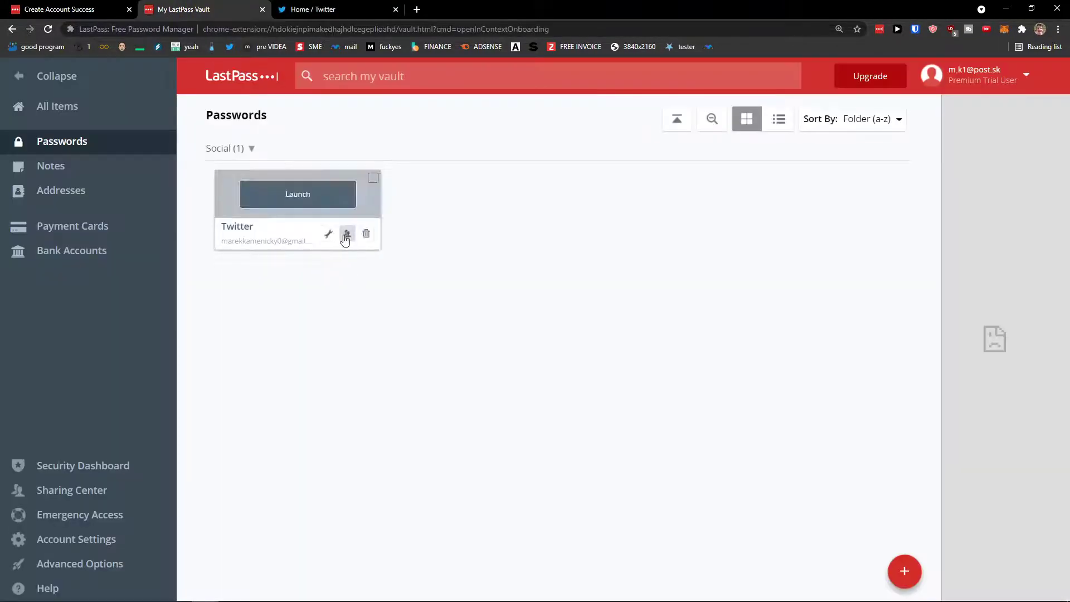
{"action": "left_click", "coordinate": [329, 234]}
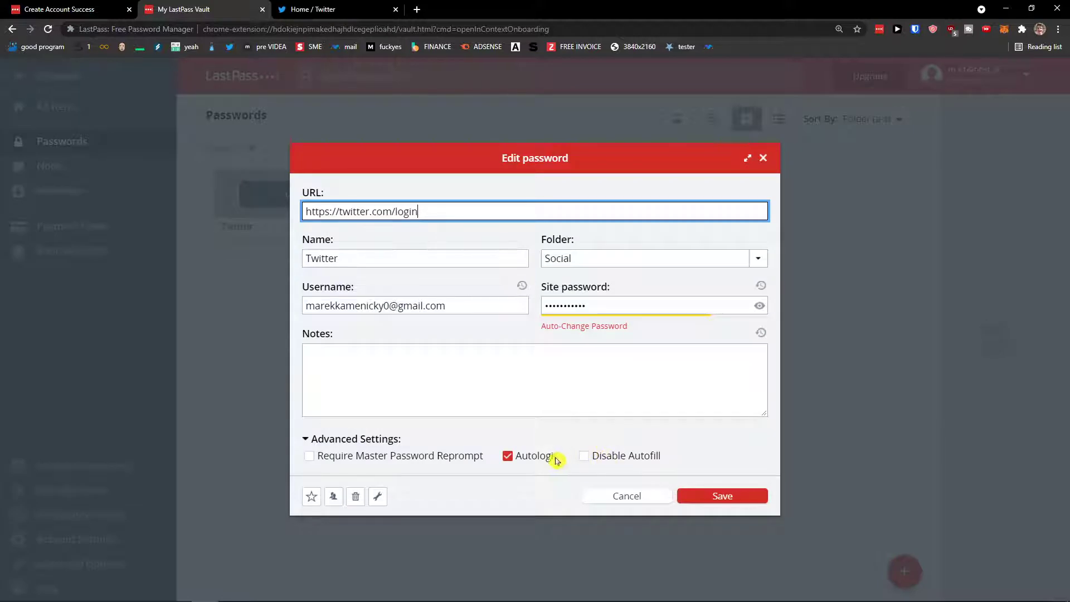
{"action": "left_click", "coordinate": [538, 461]}
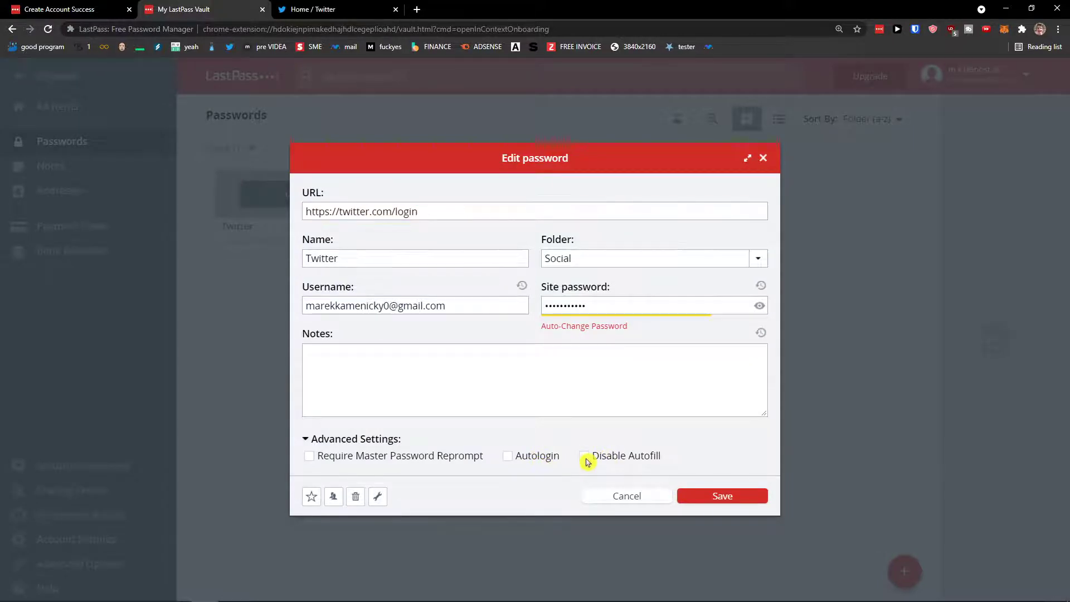
{"action": "left_click", "coordinate": [586, 458]}
{"action": "left_click", "coordinate": [697, 501]}
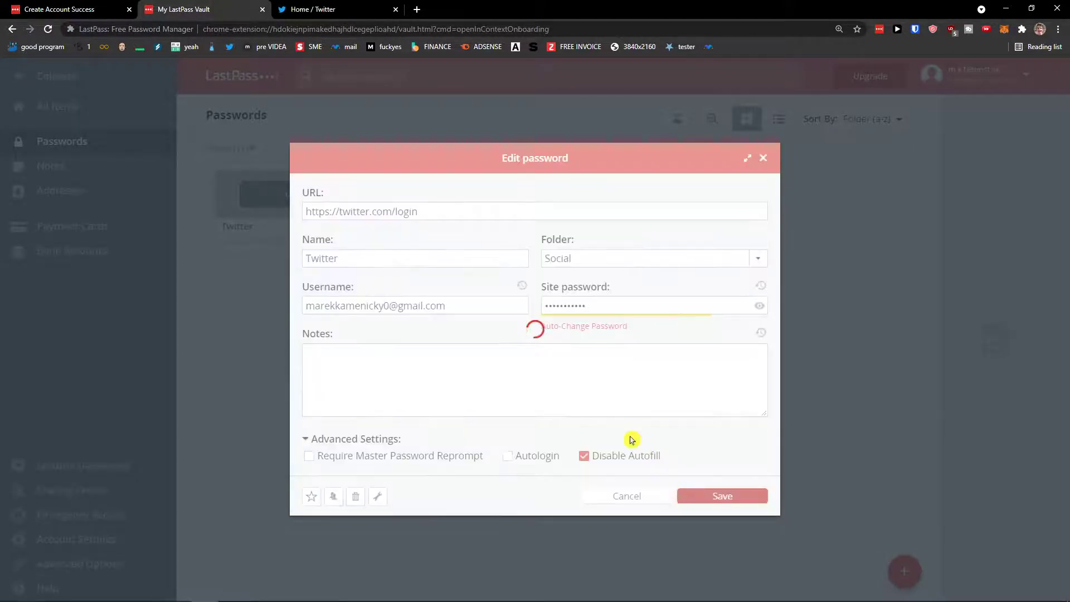
{"action": "left_click", "coordinate": [282, 10]}
Log out of Twitter, zoom the page out, dismiss the password-save prompt and reload.
{"action": "left_click", "coordinate": [202, 563]}
{"action": "left_click", "coordinate": [188, 503]}
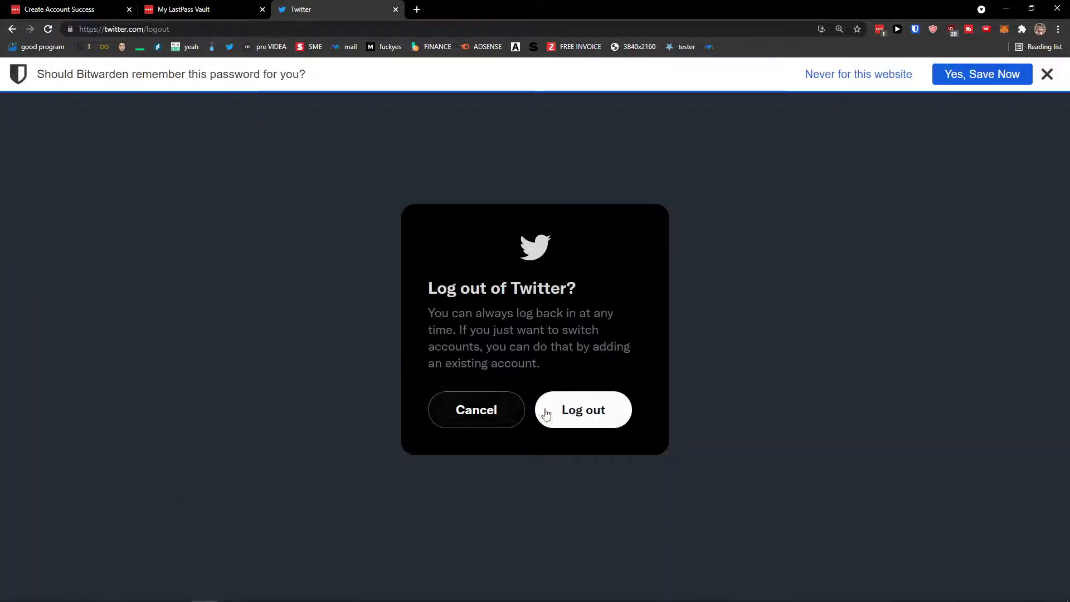
{"action": "left_click", "coordinate": [546, 411]}
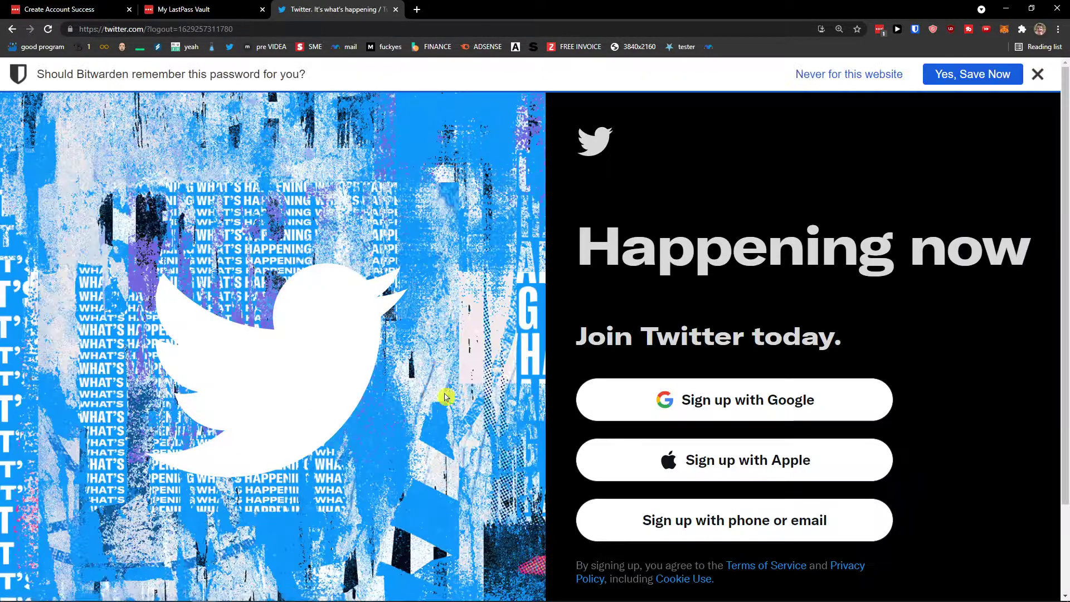
{"action": "key", "text": "ctrl+minus"}
{"action": "left_click", "coordinate": [755, 475]}
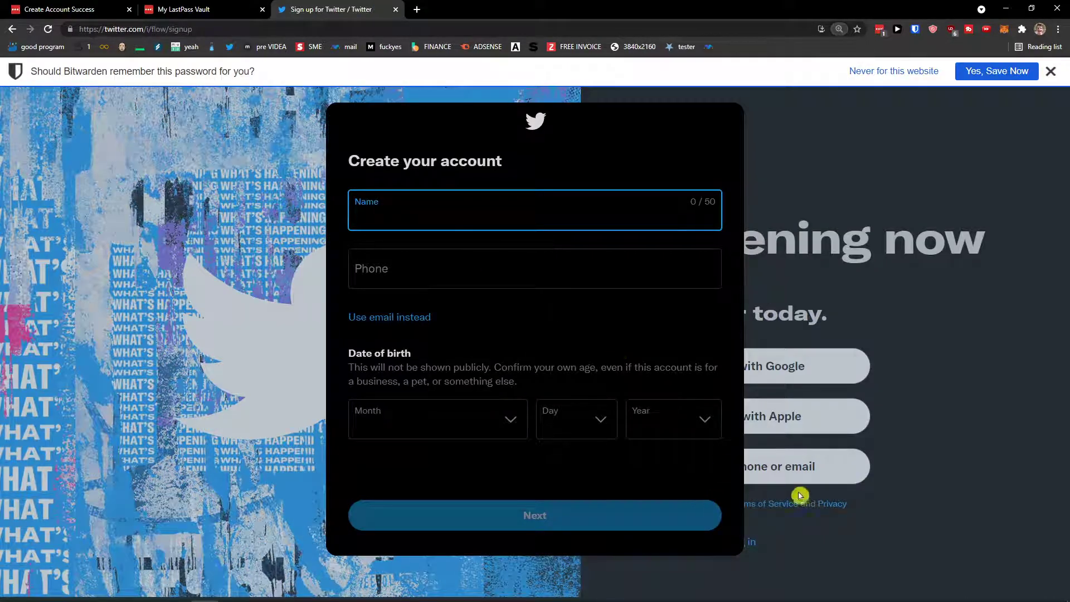
{"action": "left_click", "coordinate": [1050, 72]}
{"action": "left_click", "coordinate": [48, 29]}
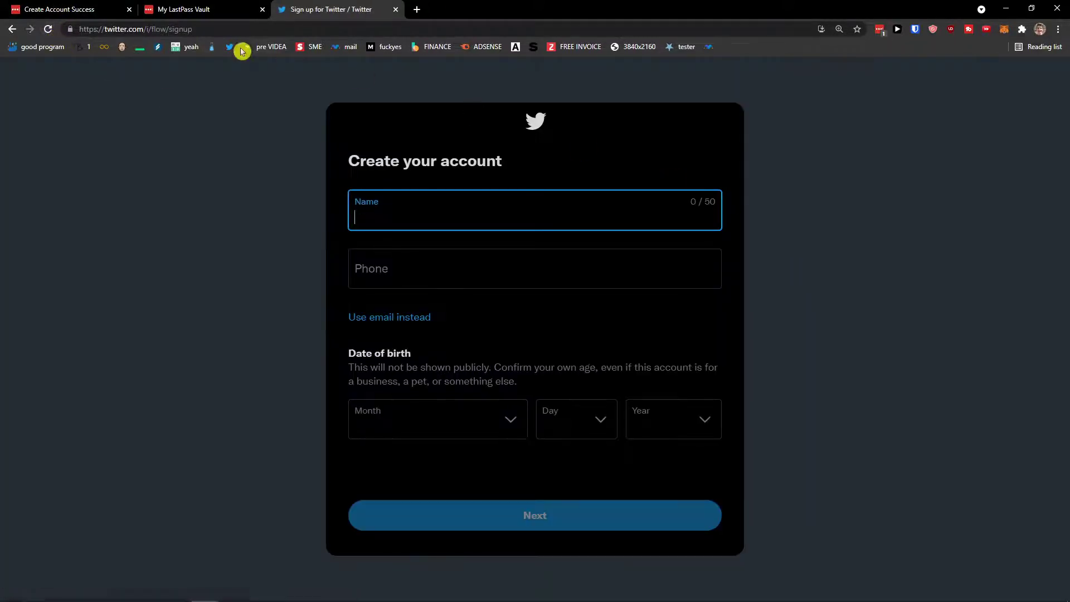
Load twitter.com, open Log in, and fill both fields from the LastPass Twitter entry.
{"action": "key", "text": "ctrl+l"}
{"action": "type", "text": "twitter.com"}
{"action": "key", "text": "Return"}
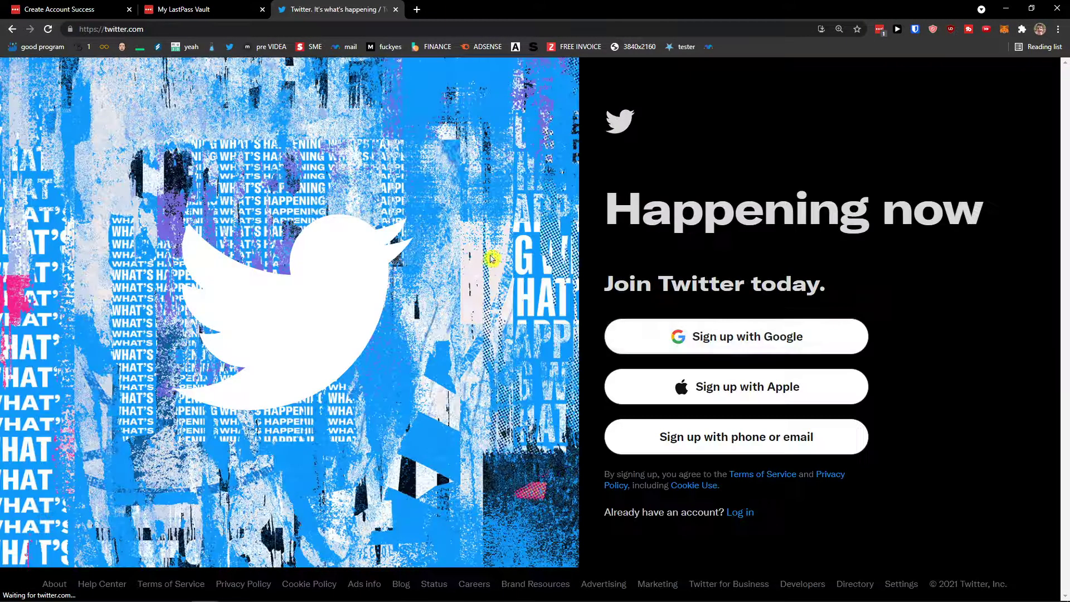
{"action": "left_click", "coordinate": [746, 513]}
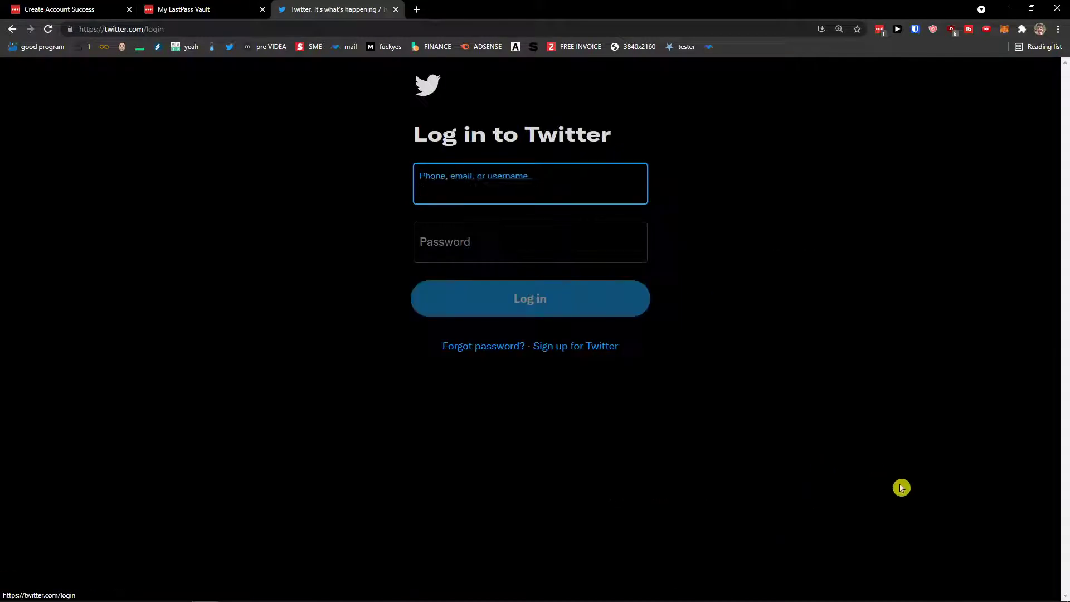
{"action": "left_click", "coordinate": [632, 195]}
{"action": "left_click", "coordinate": [507, 279]}
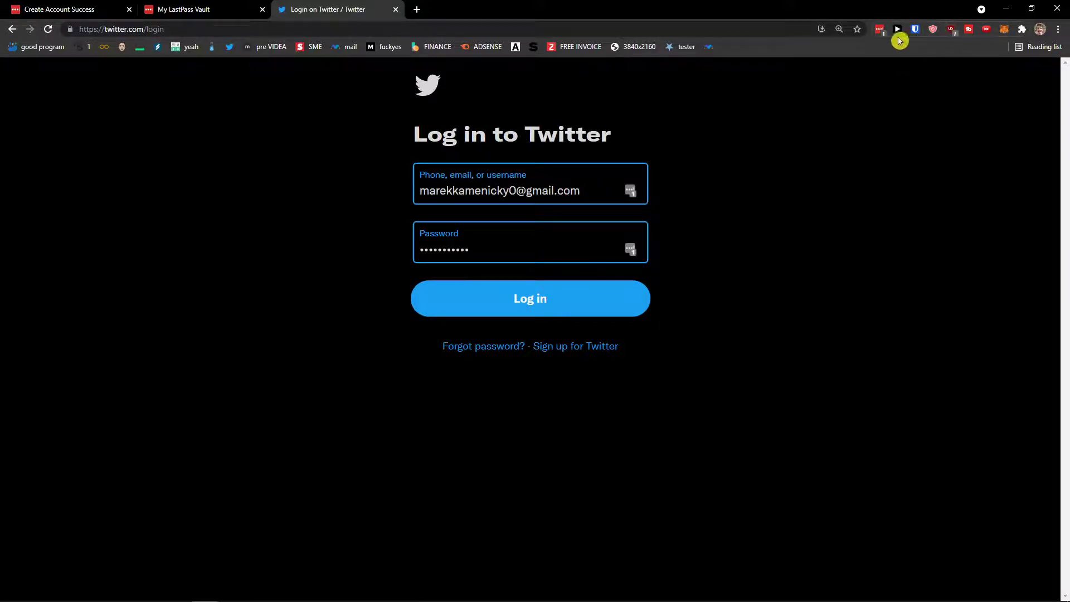
{"action": "left_click", "coordinate": [880, 29]}
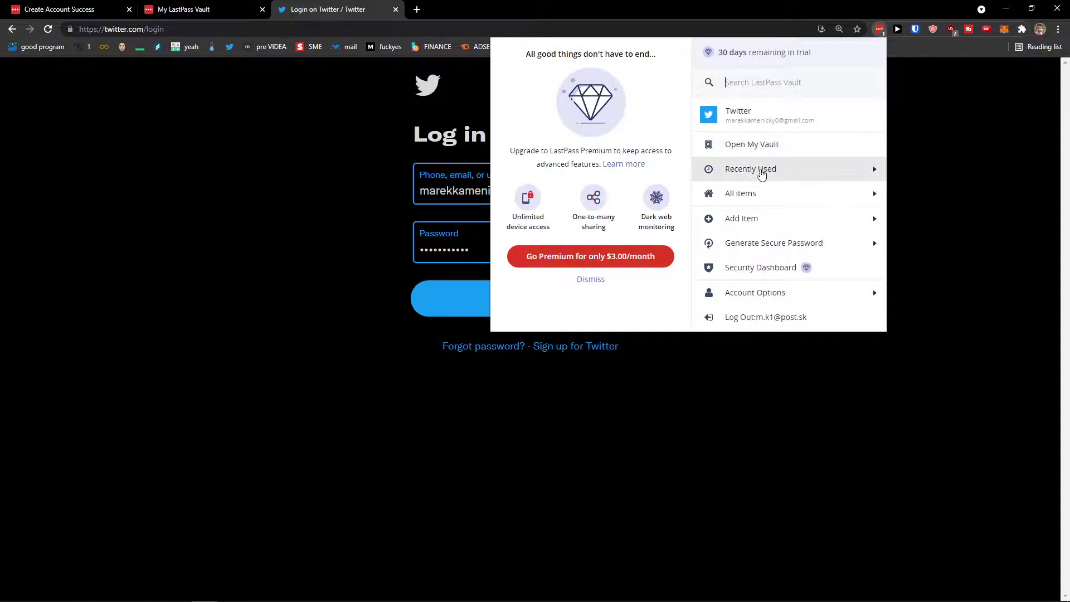
Open the LastPass vault in a new tab and view Recently Used items in the extension.
{"action": "left_click", "coordinate": [763, 146]}
{"action": "left_click", "coordinate": [356, 10]}
{"action": "left_click", "coordinate": [879, 29]}
{"action": "left_click", "coordinate": [807, 177]}
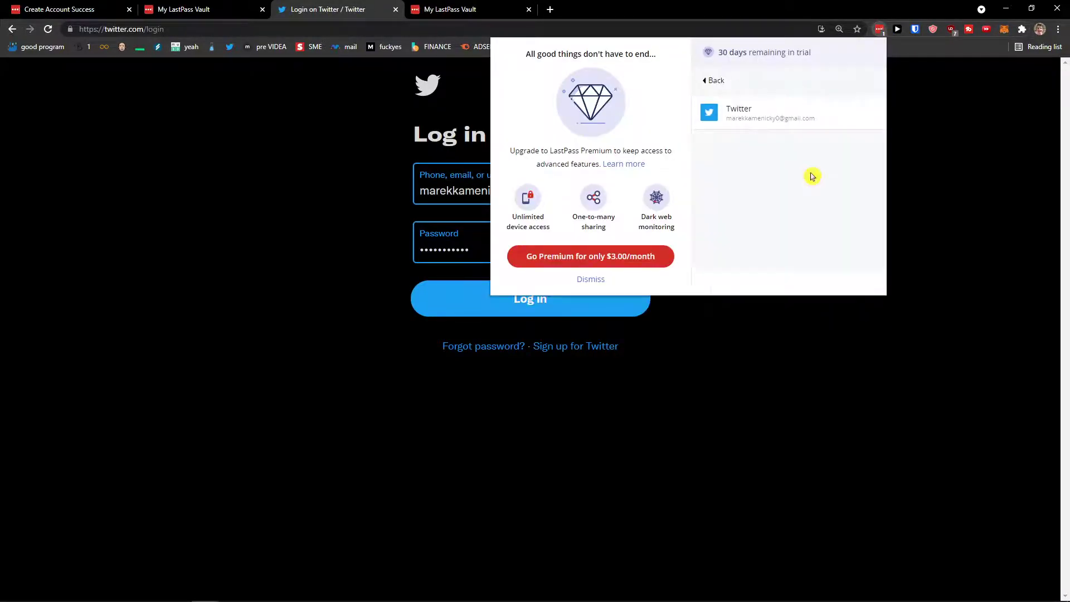
{"action": "left_click", "coordinate": [712, 80]}
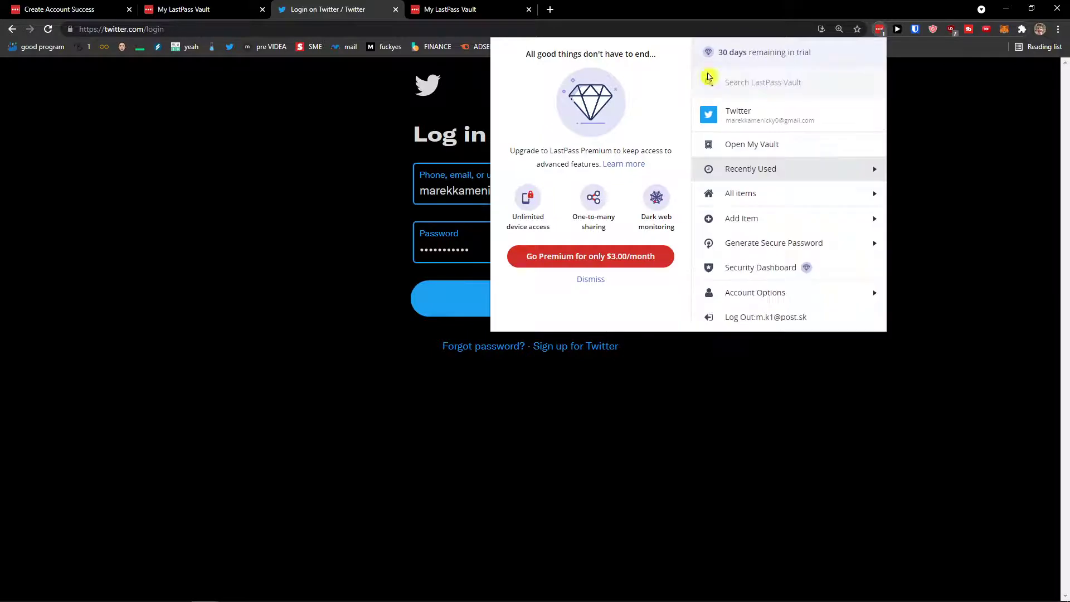
Browse All items by category and the types of items that can be added.
{"action": "left_click", "coordinate": [786, 206]}
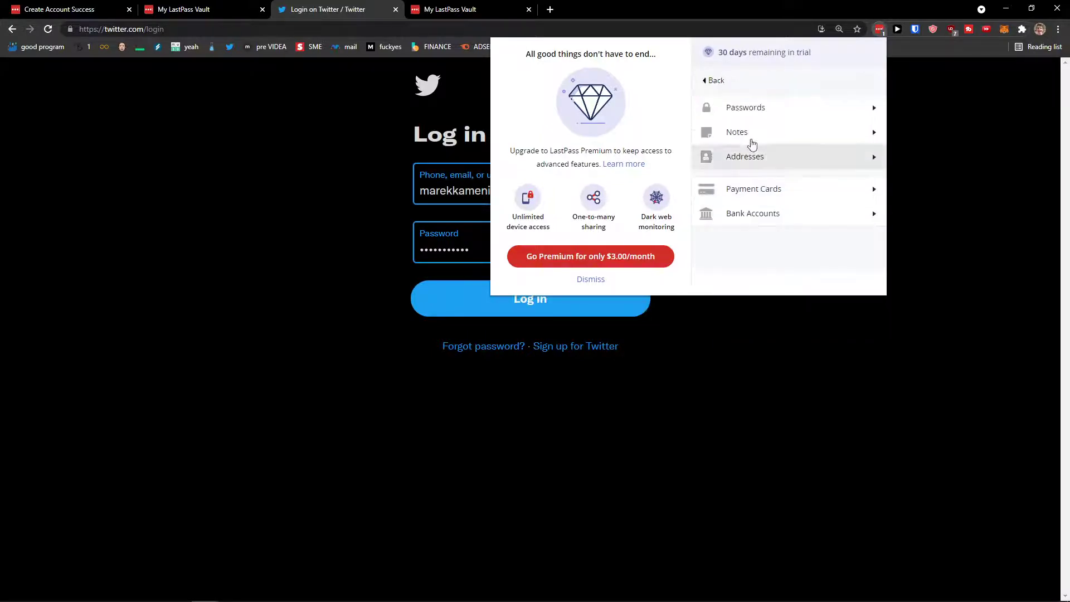
{"action": "left_click", "coordinate": [714, 88]}
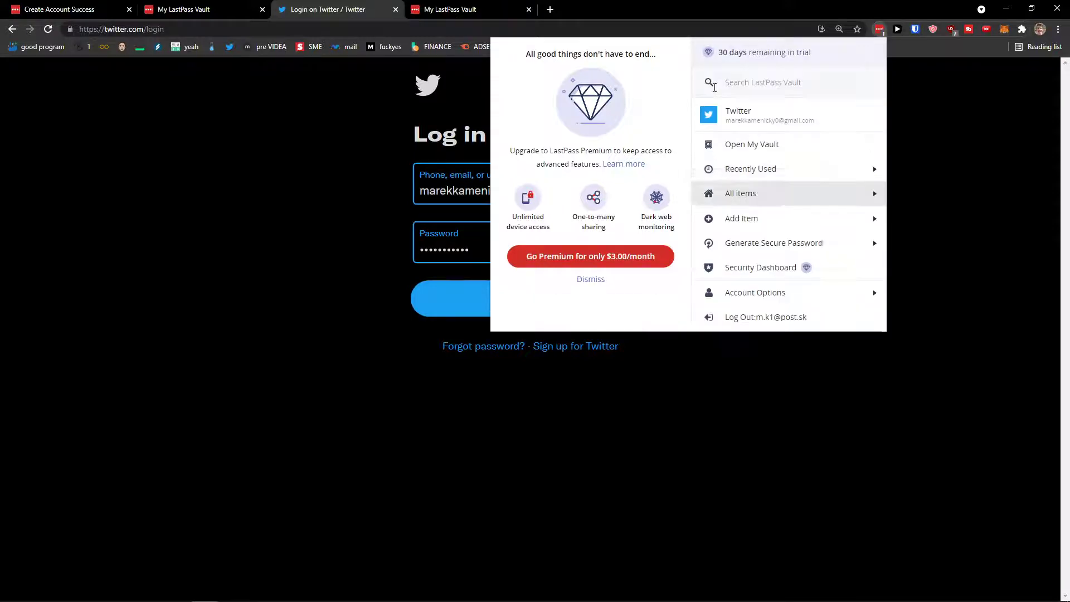
{"action": "left_click", "coordinate": [788, 220]}
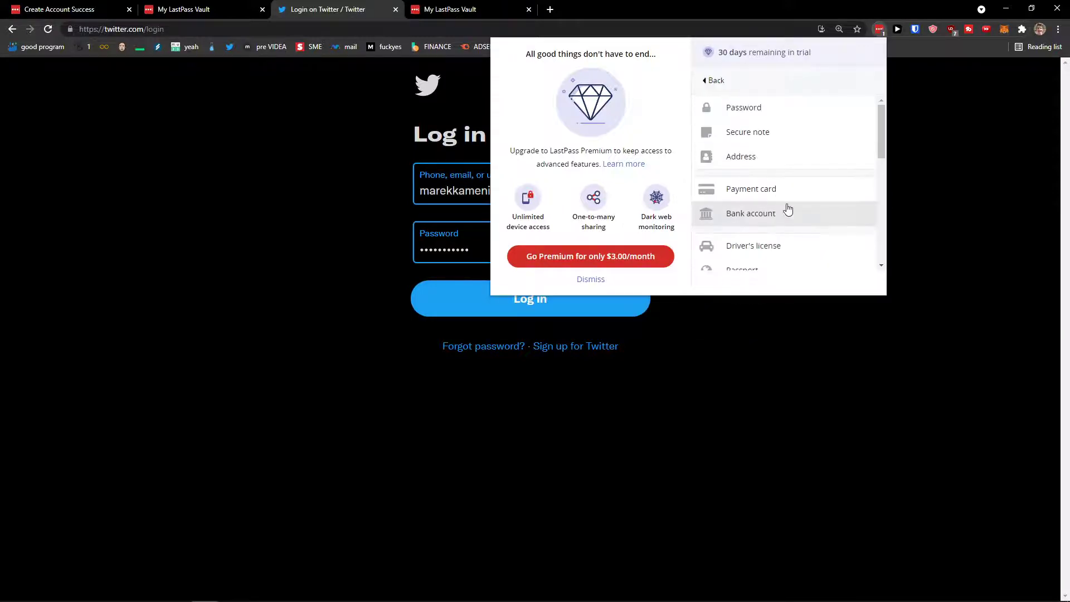
{"action": "scroll", "coordinate": [785, 212], "scroll_direction": "down", "scroll_amount": 3}
{"action": "scroll", "coordinate": [777, 195], "scroll_direction": "up", "scroll_amount": 3}
{"action": "left_click", "coordinate": [715, 82]}
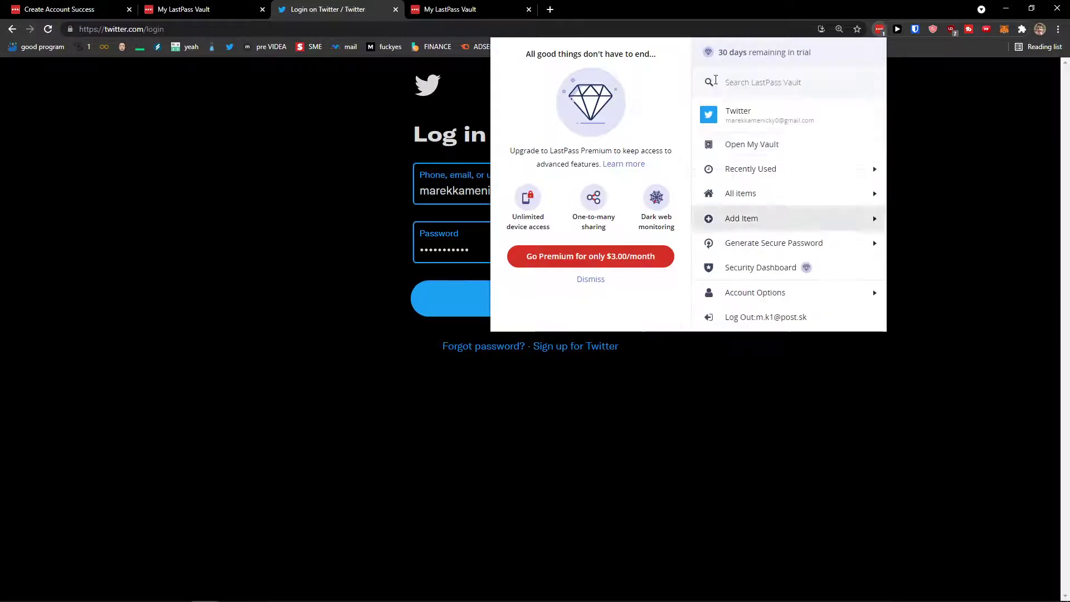
Try the secure password generator, then show all items on the vault page.
{"action": "left_click", "coordinate": [783, 245]}
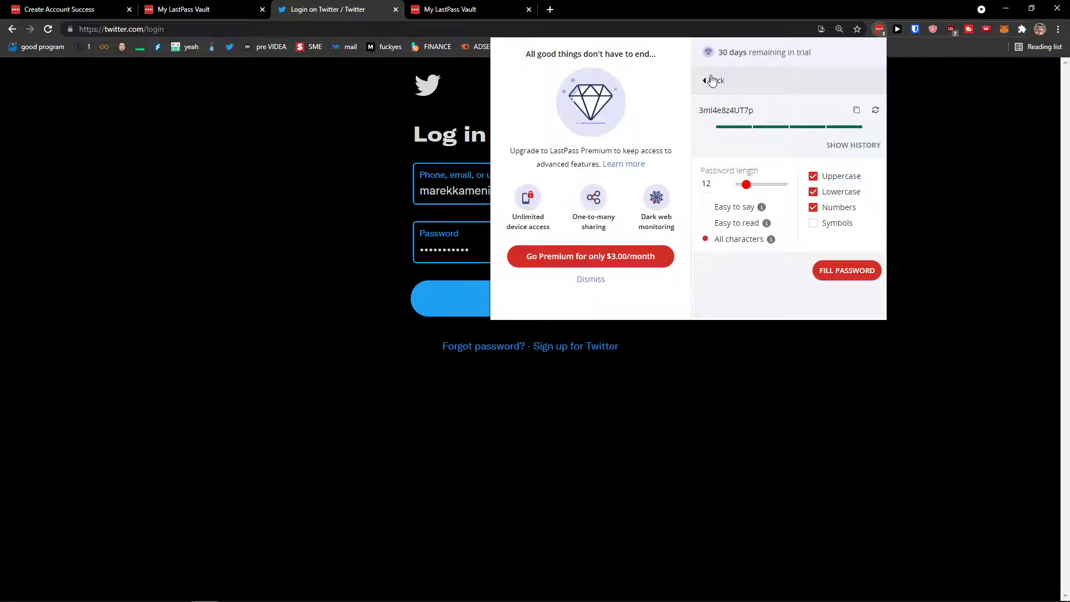
{"action": "left_click", "coordinate": [713, 81]}
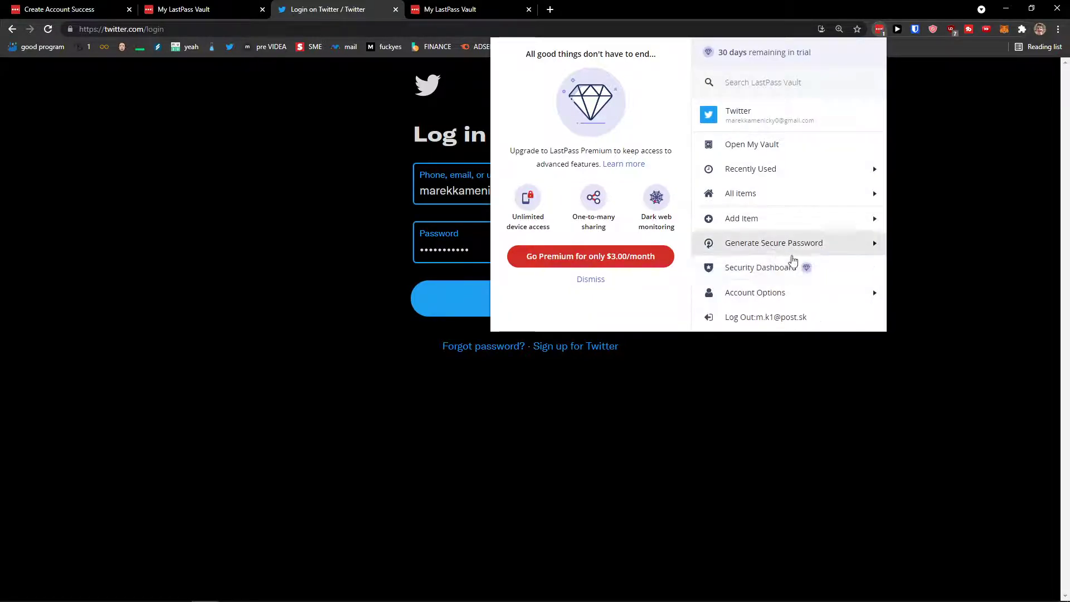
{"action": "left_click", "coordinate": [742, 201]}
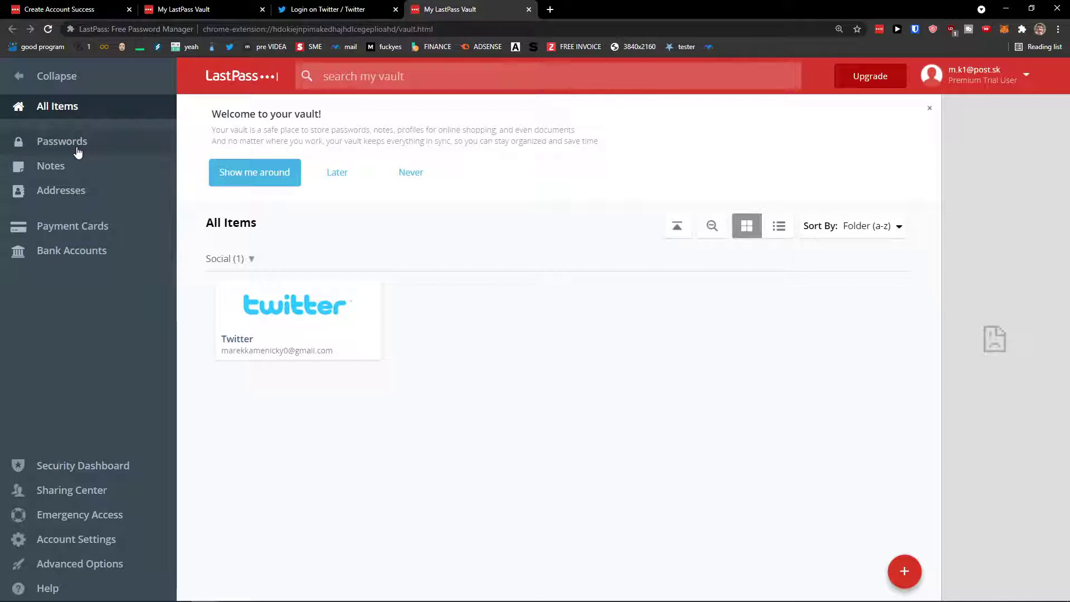
Choose Later on the vault welcome banner, leaving the Twitter login under Social visible.
{"action": "left_click", "coordinate": [337, 173]}
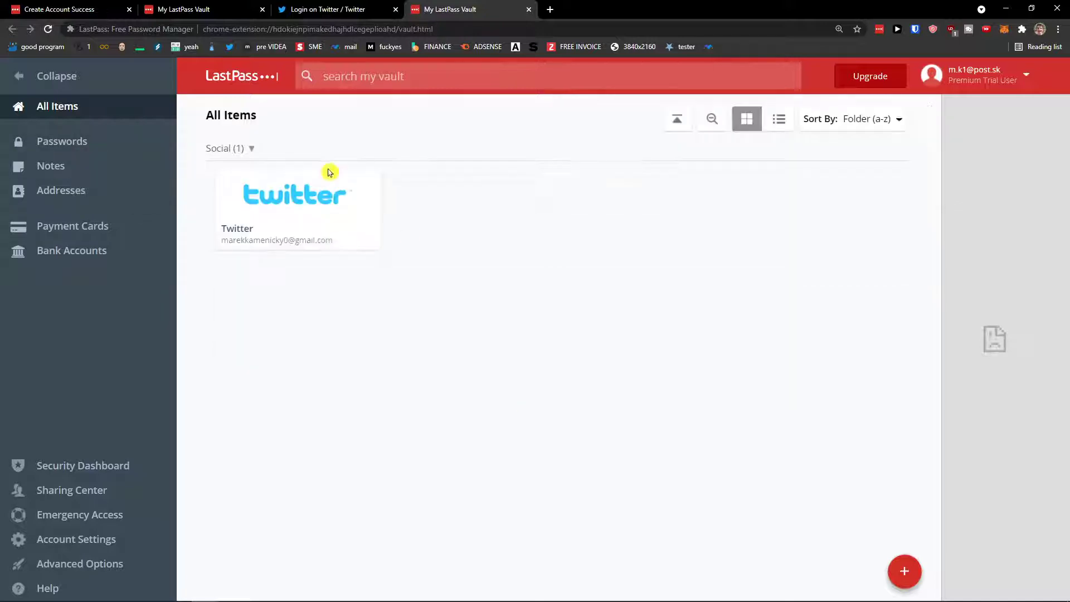
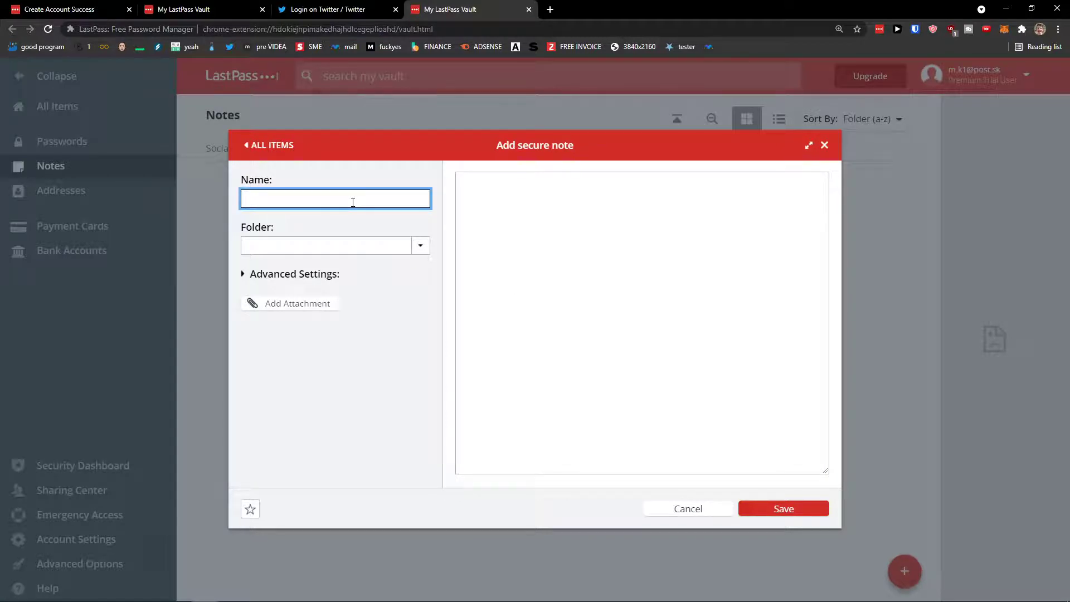
Enter 'How To Be happier' as the note name and 'Guides' as its folder.
{"action": "type", "text": "How To Be happier"}
{"action": "left_click", "coordinate": [420, 245]}
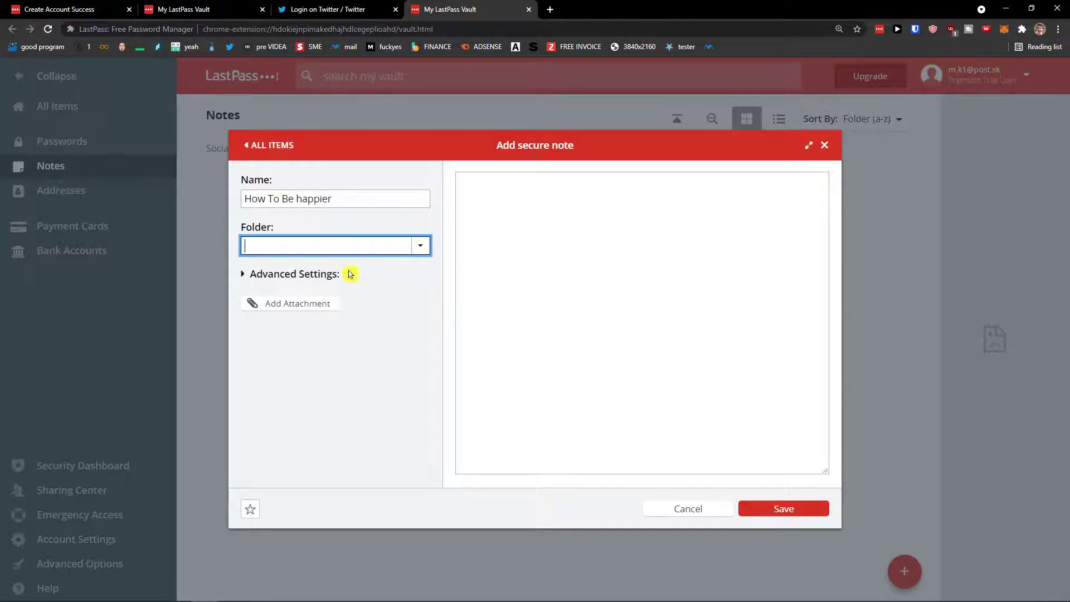
{"action": "left_click", "coordinate": [344, 243]}
{"action": "left_click", "coordinate": [334, 306]}
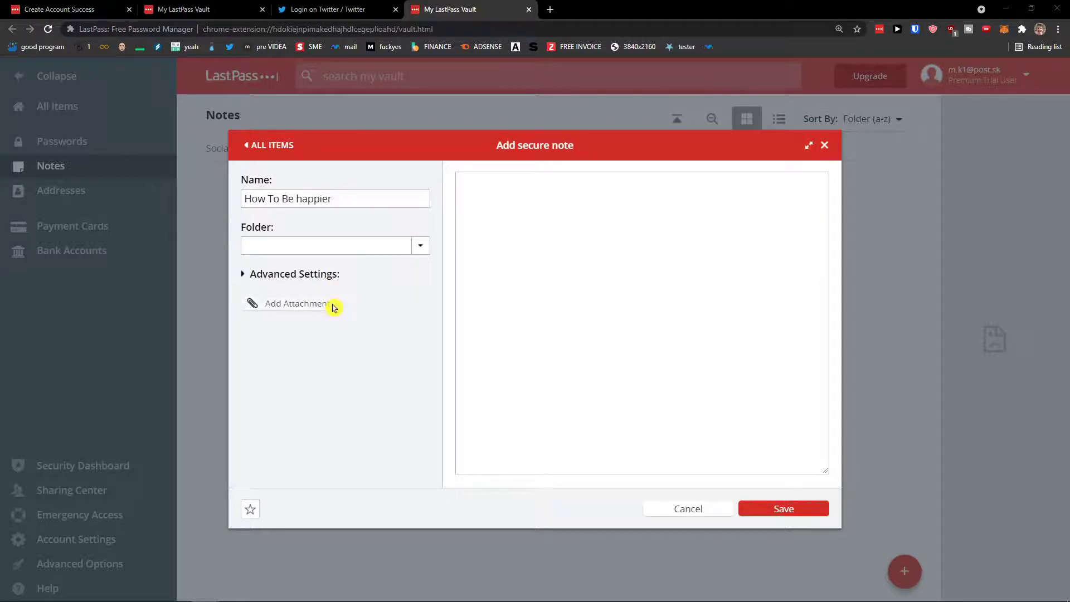
{"action": "left_click", "coordinate": [322, 249]}
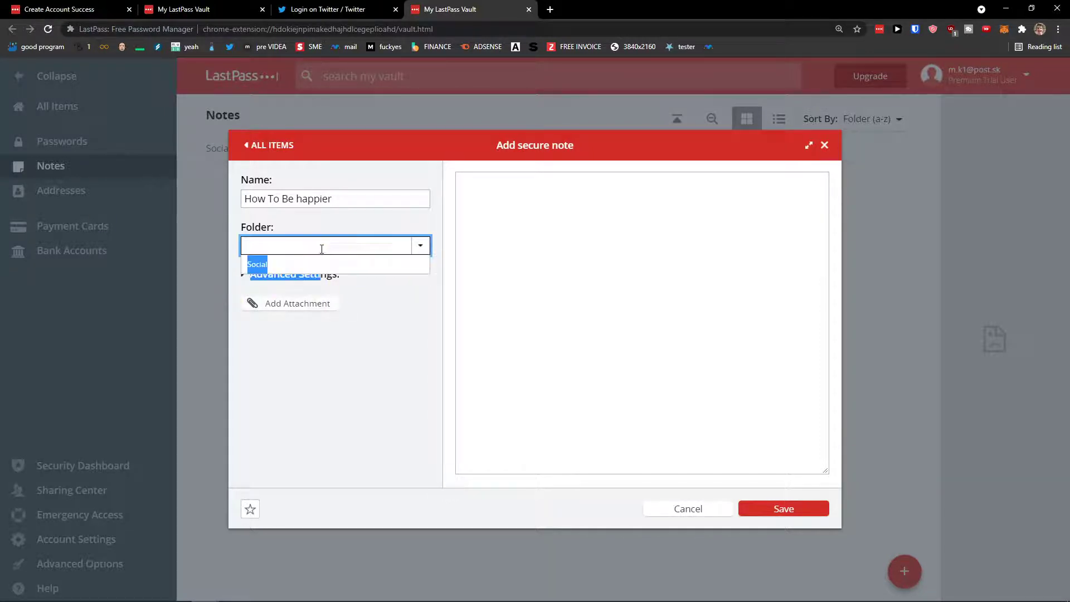
{"action": "type", "text": "a"}
{"action": "key", "text": "ctrl+a"}
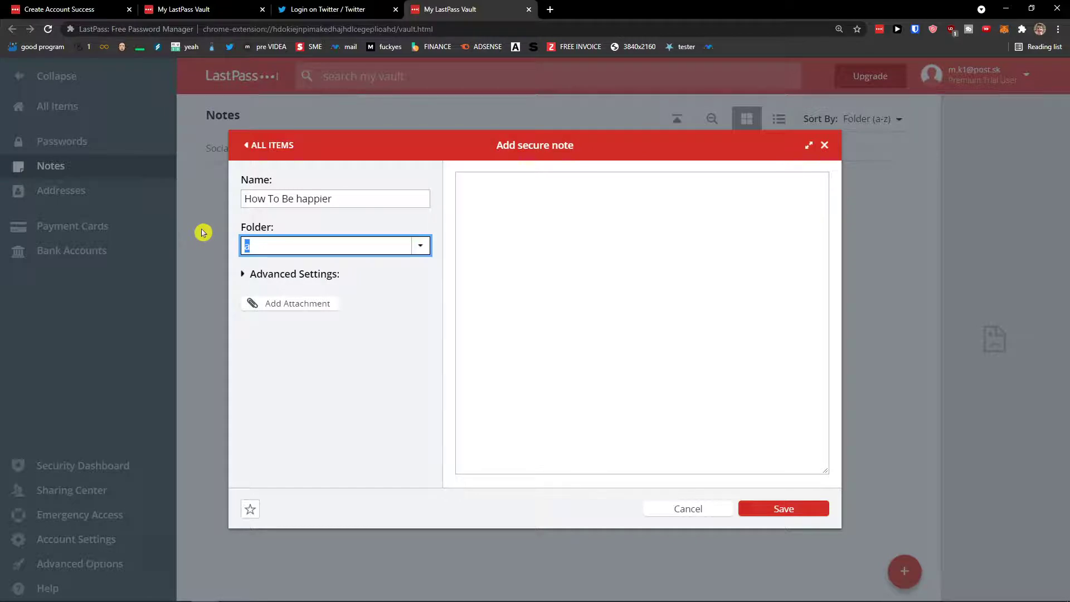
{"action": "type", "text": "Guides"}
{"action": "left_click", "coordinate": [583, 268]}
Write the three-paragraph happiness advice as the note body and save the note.
{"action": "type", "text": "Fi"}
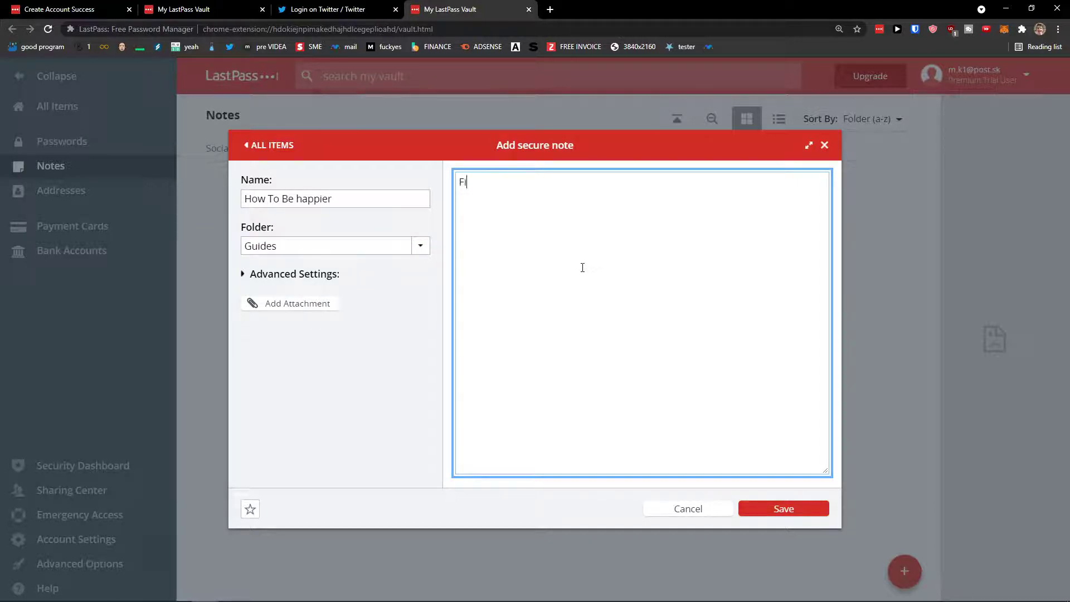
{"action": "type", "text": "rst Accept what is happening right "}
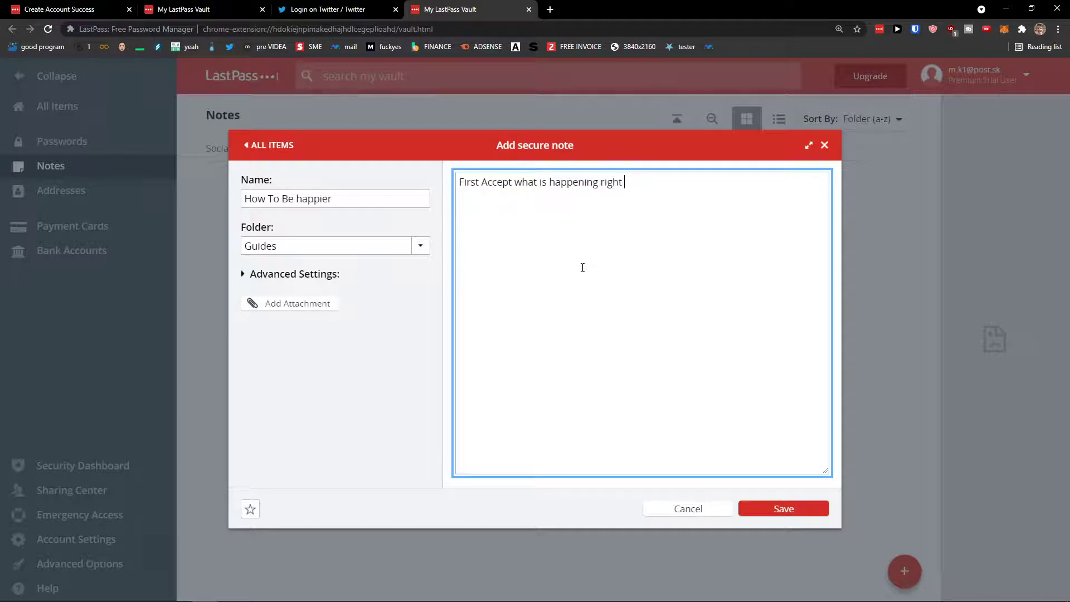
{"action": "type", "text": "now. Everything staarts with accep"}
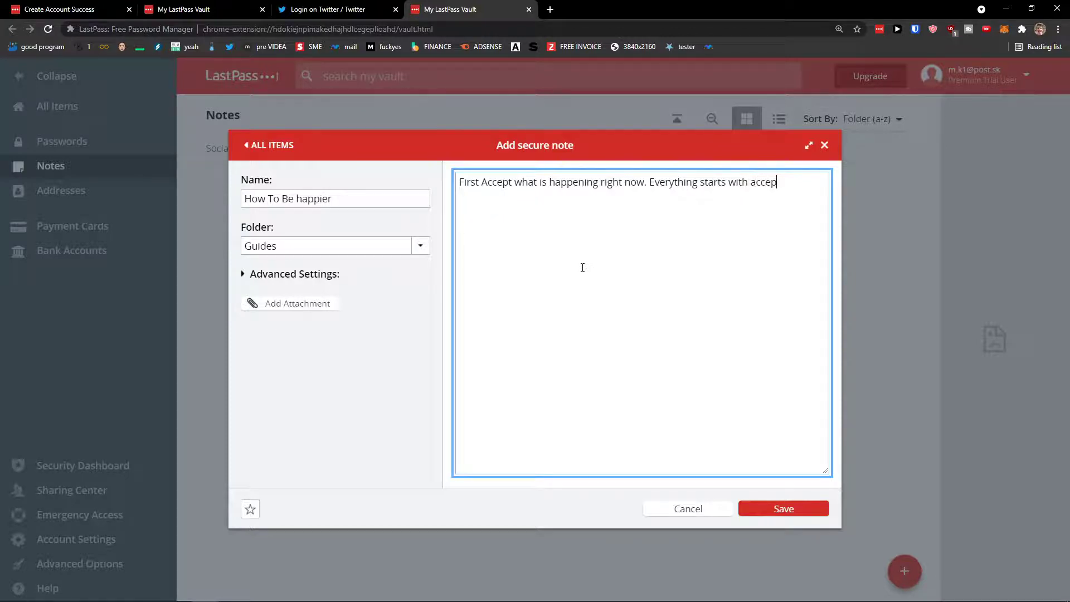
{"action": "type", "text": "tence. "}
{"action": "type", "text": "Then "}
{"action": "type", "text": "Learn how to be more pera"}
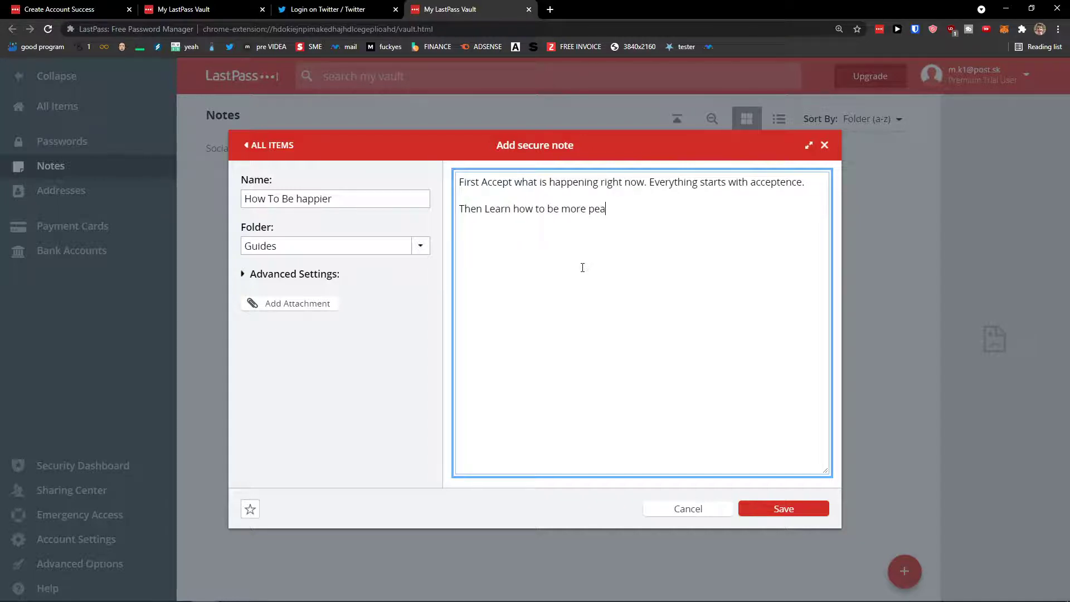
{"action": "key", "text": "BackSpace"}
{"action": "type", "text": "eful, only because happiness will come easily then.  "}
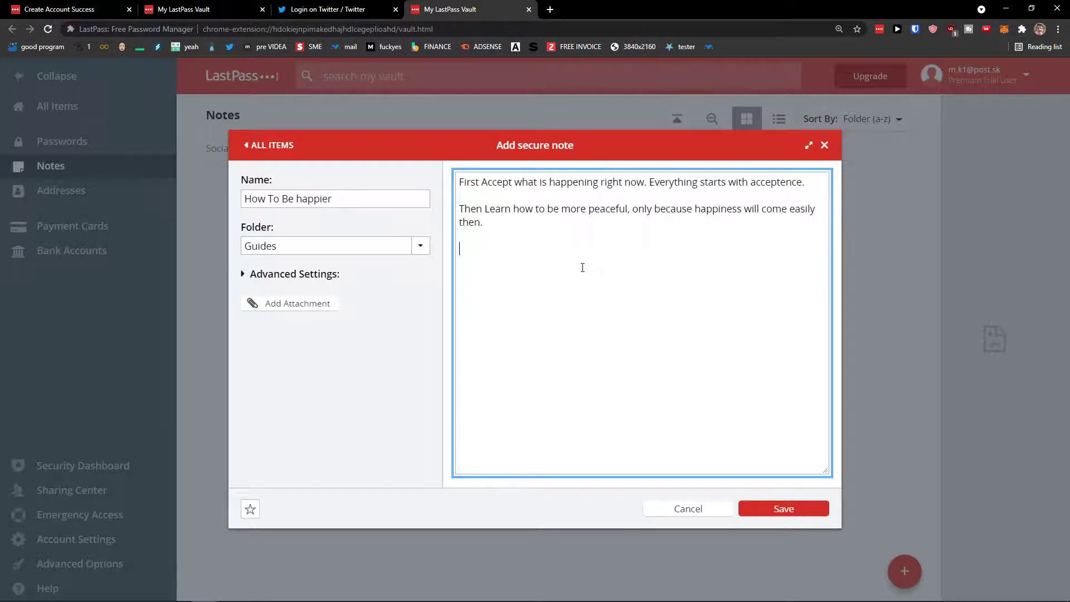
{"action": "type", "text": "Try to ask yourself a question, what "}
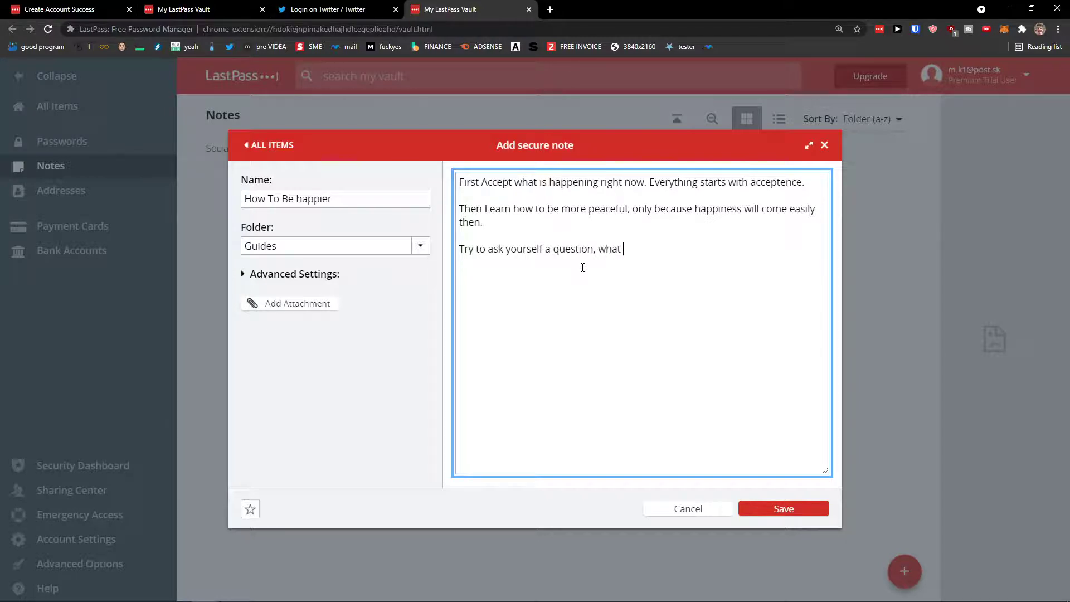
{"action": "type", "text": "can I solve that bothers me"}
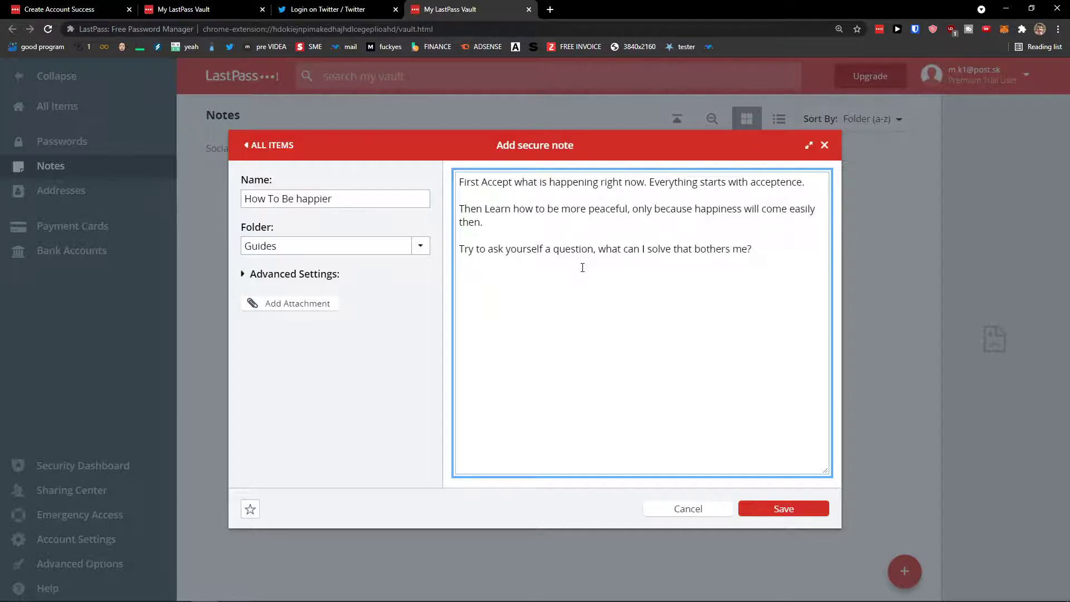
{"action": "type", "text": "? What things am"}
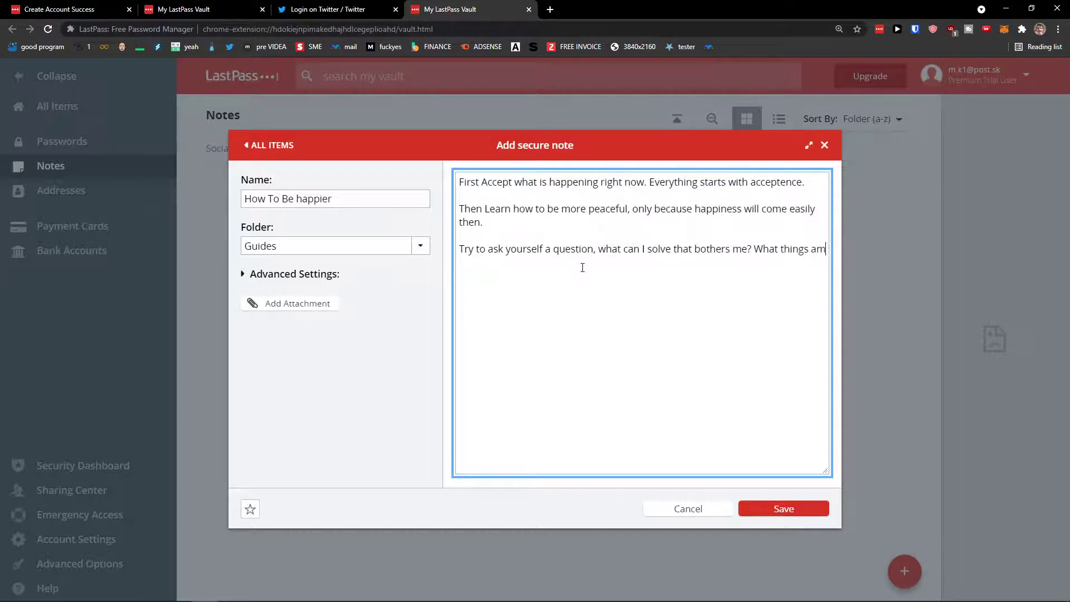
{"action": "type", "text": " I doing that are not "}
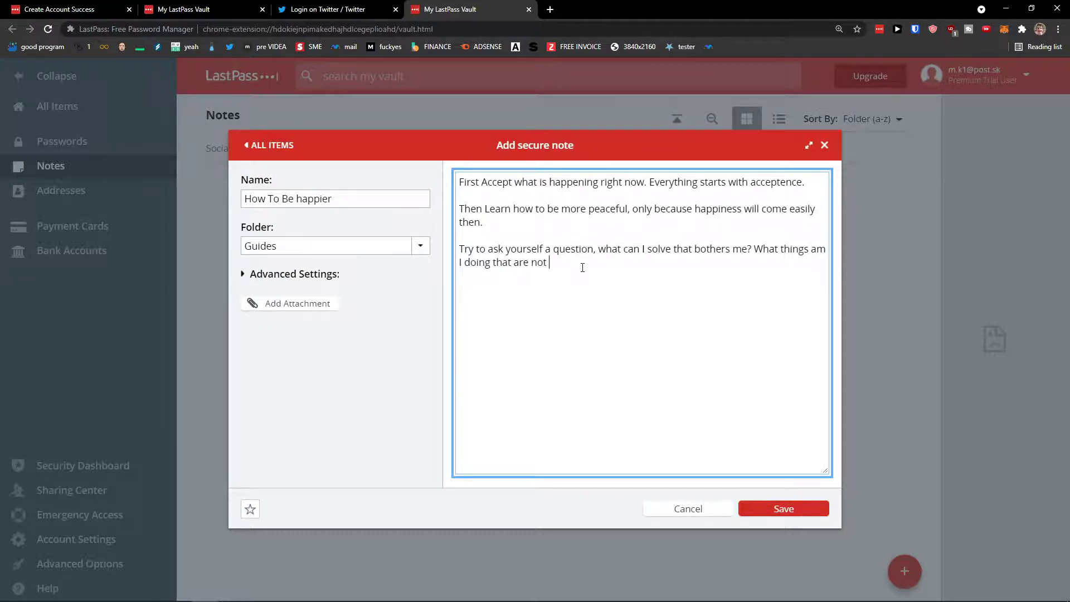
{"action": "type", "text": "healthy for me?"}
{"action": "mouse_move", "coordinate": [645, 277]}
{"action": "left_mouse_down"}
{"action": "mouse_move", "coordinate": [582, 269]}
{"action": "mouse_move", "coordinate": [449, 278]}
{"action": "mouse_move", "coordinate": [459, 275]}
{"action": "left_mouse_up"}
{"action": "left_click", "coordinate": [772, 400]}
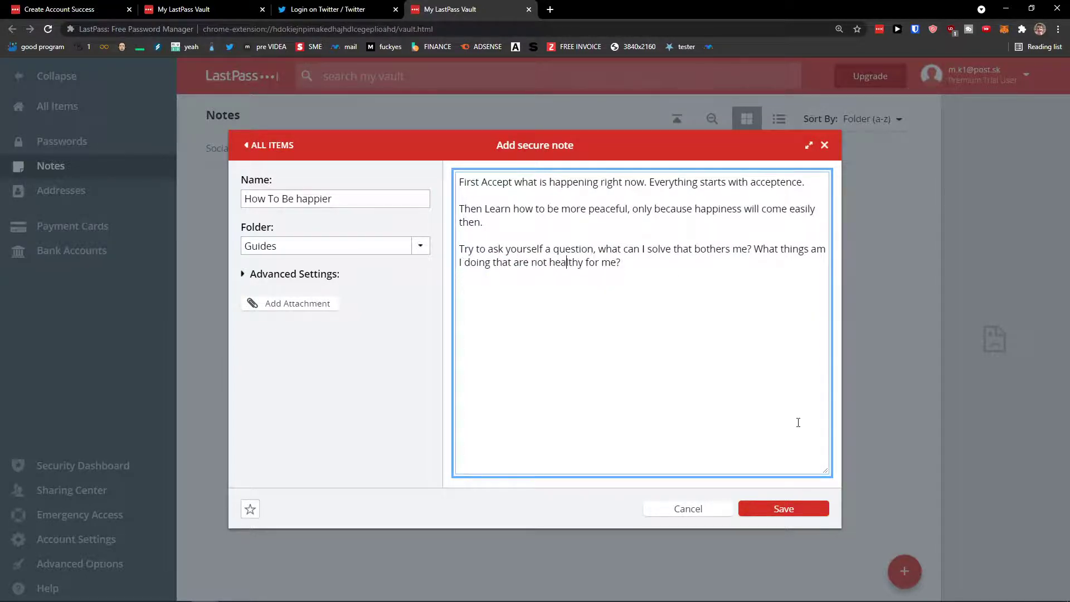
{"action": "left_click", "coordinate": [799, 508]}
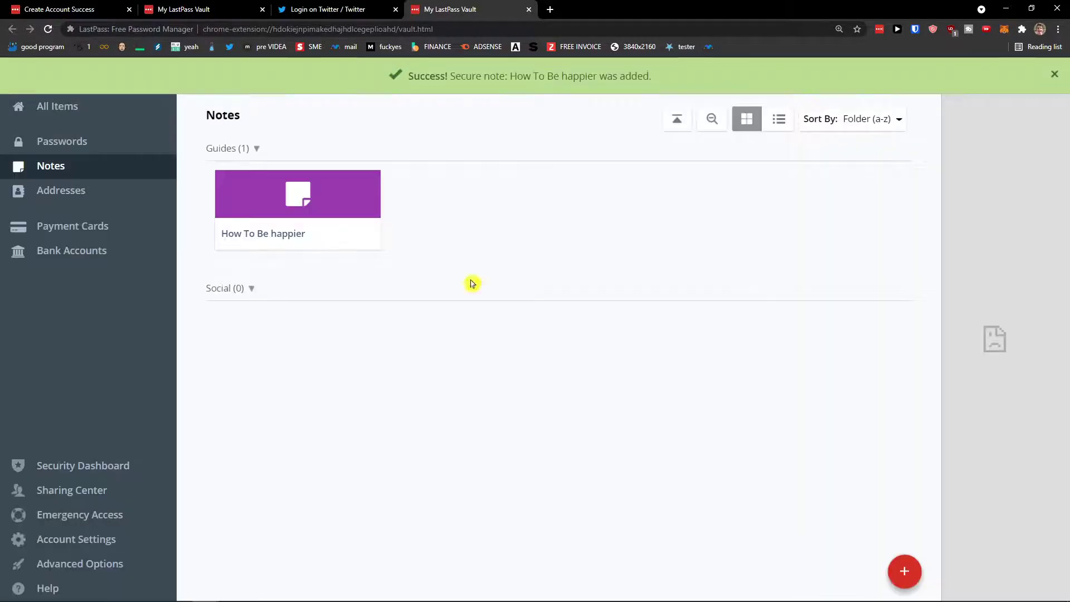
Look over Passwords and Notes, then start sharing the How To Be happier note and cancel.
{"action": "left_click", "coordinate": [115, 149]}
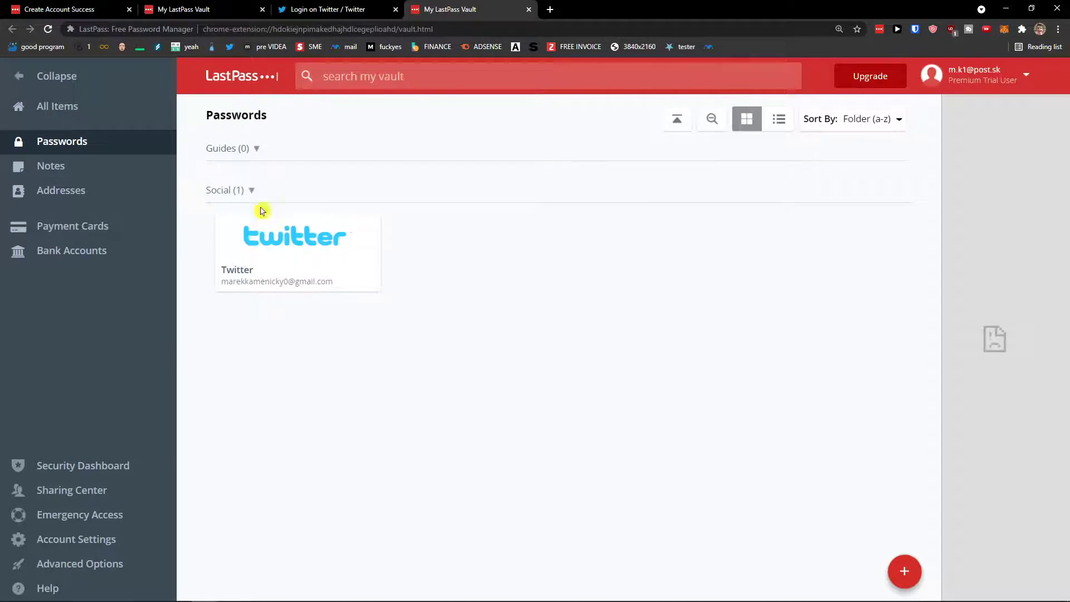
{"action": "left_click", "coordinate": [102, 166]}
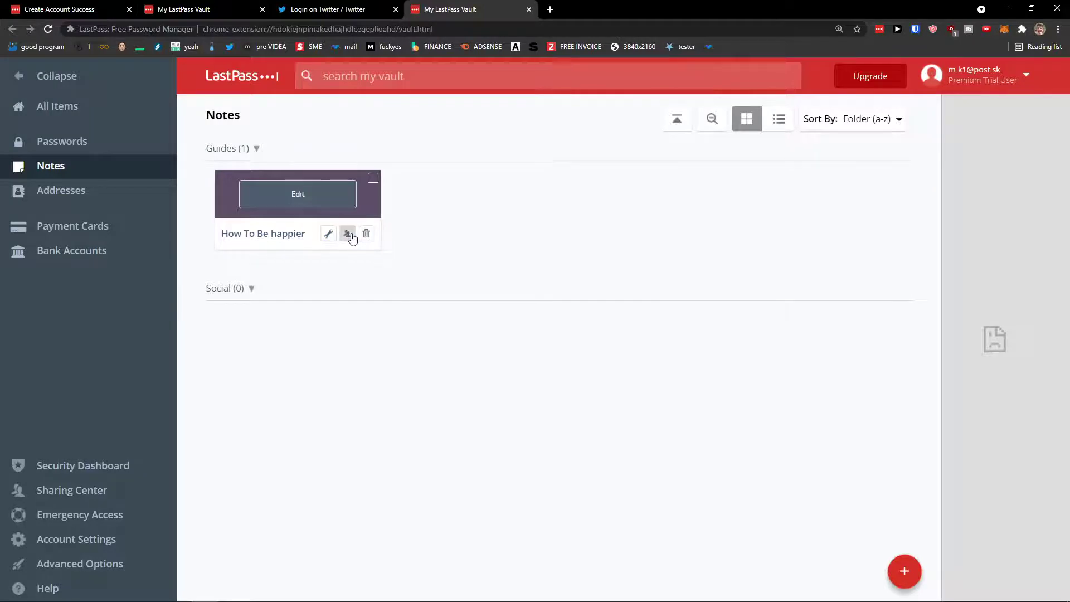
{"action": "left_click", "coordinate": [348, 234]}
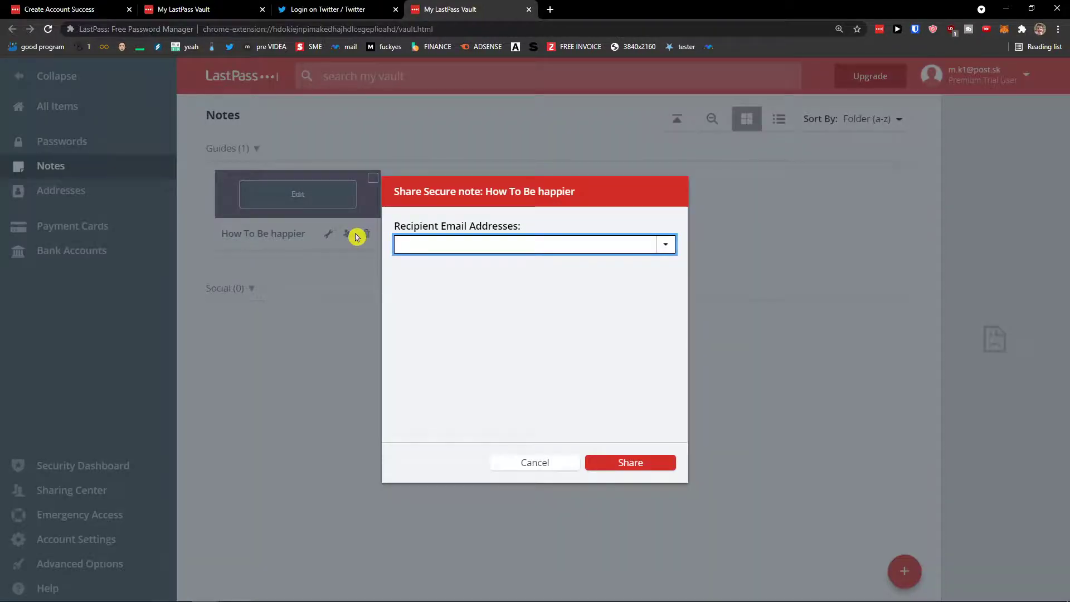
{"action": "left_click", "coordinate": [530, 465]}
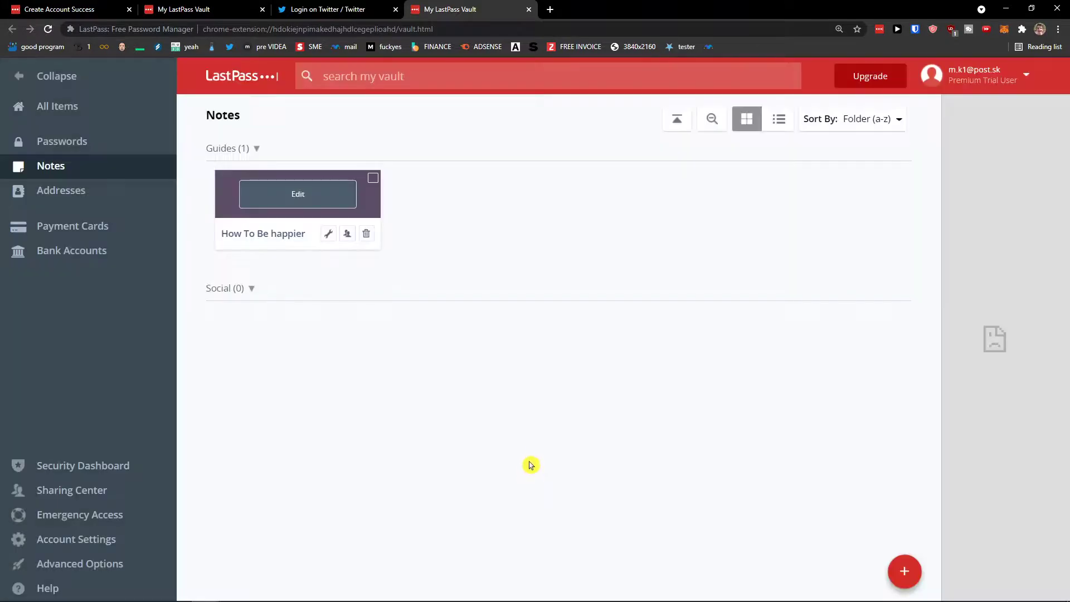
Zoom the page in and back out, then open the Addresses section.
{"action": "key", "text": "ctrl+plus"}
{"action": "key", "text": "ctrl+plus"}
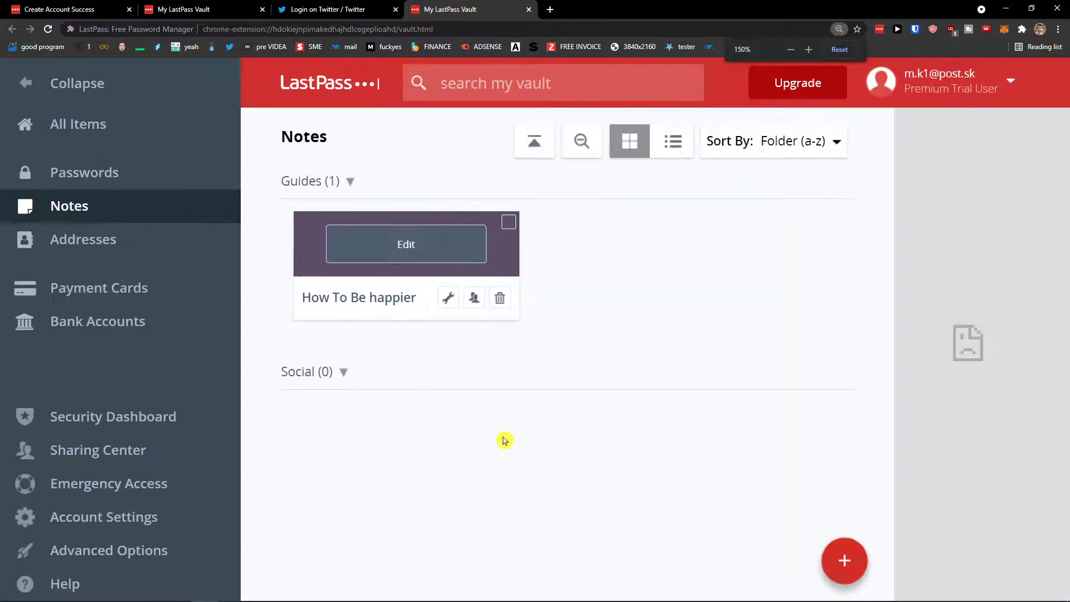
{"action": "key", "text": "ctrl+minus"}
{"action": "left_click", "coordinate": [76, 208]}
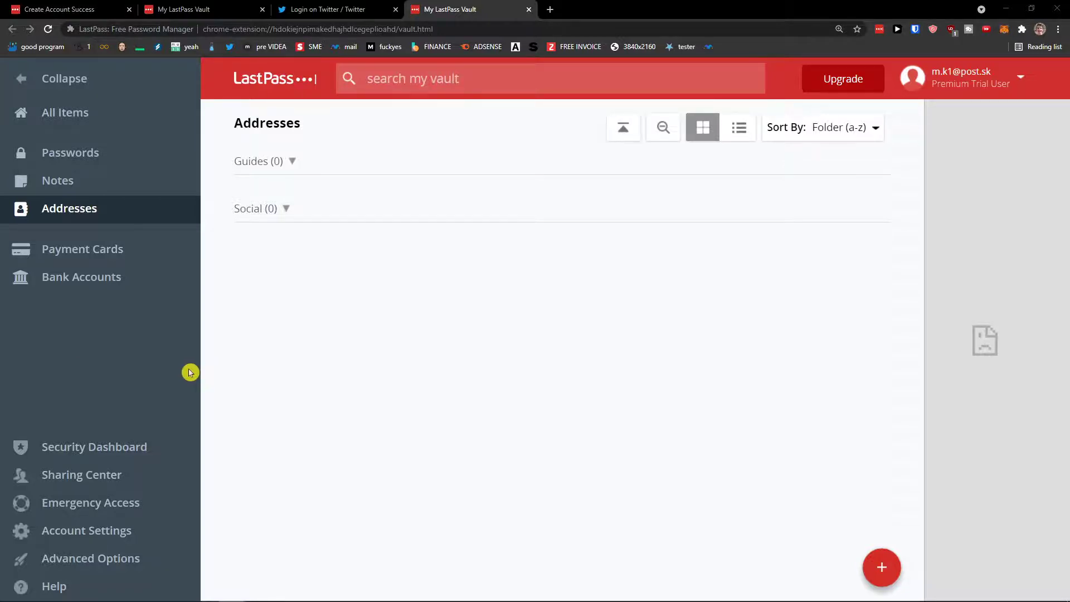
Start a new address entry named 'home' and fill in the person's first and last name.
{"action": "left_click", "coordinate": [882, 567]}
{"action": "scroll", "coordinate": [608, 331], "scroll_direction": "down", "scroll_amount": 1}
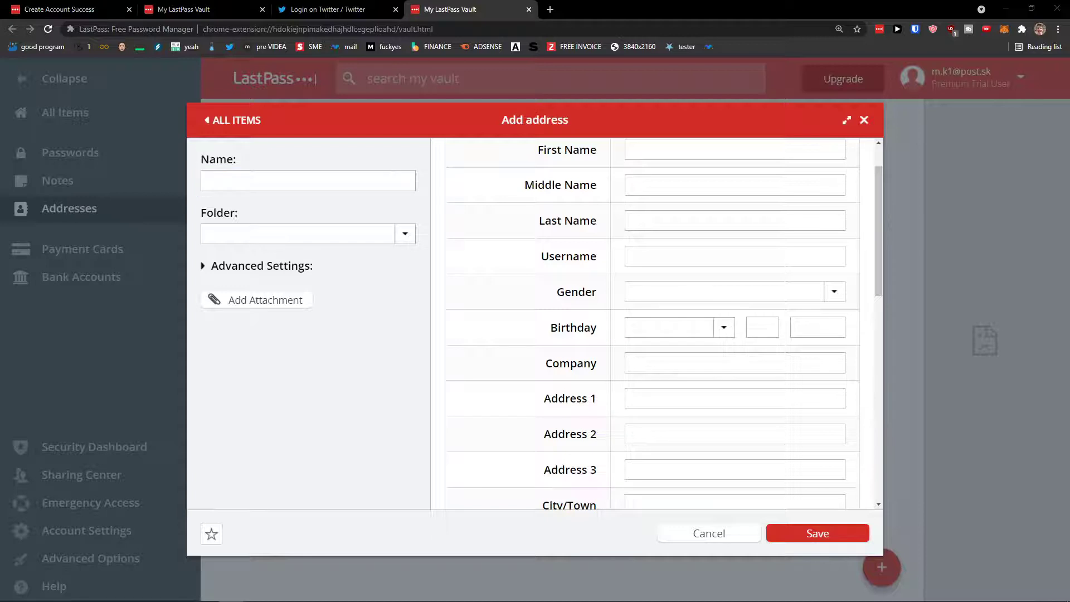
{"action": "scroll", "coordinate": [485, 368], "scroll_direction": "up", "scroll_amount": 1}
{"action": "left_click", "coordinate": [314, 177]}
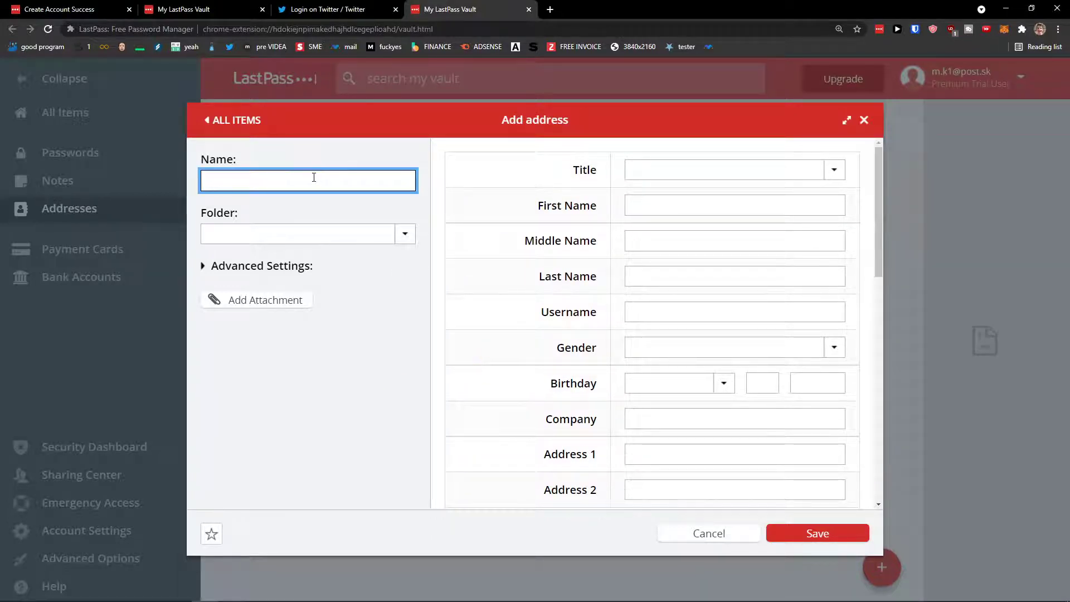
{"action": "type", "text": "home"}
{"action": "left_click", "coordinate": [663, 203]}
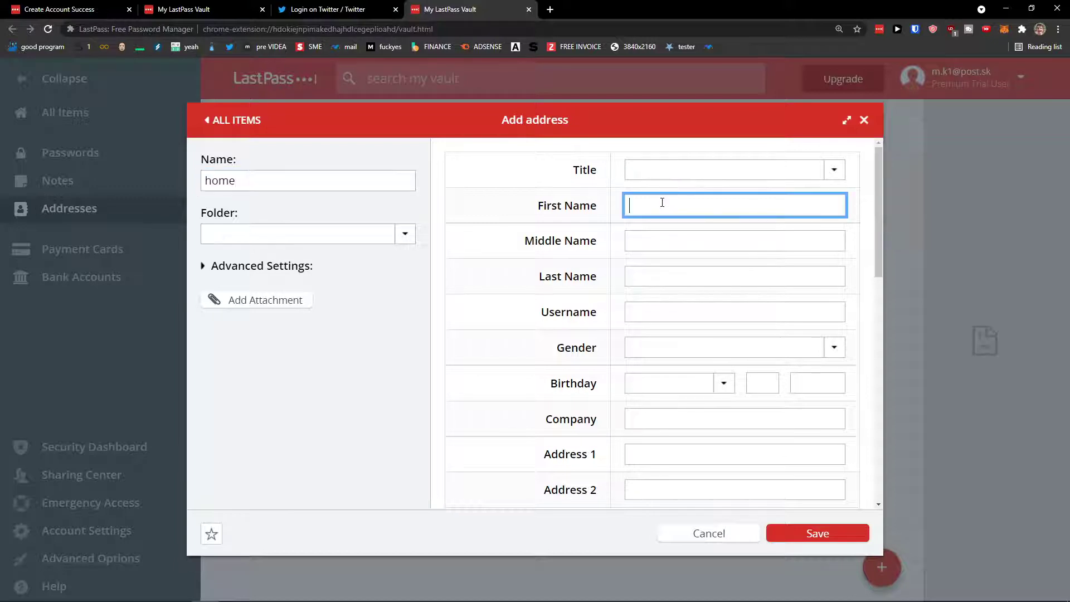
{"action": "key", "text": "Tab"}
{"action": "key", "text": "Tab"}
{"action": "key", "text": "Tab"}
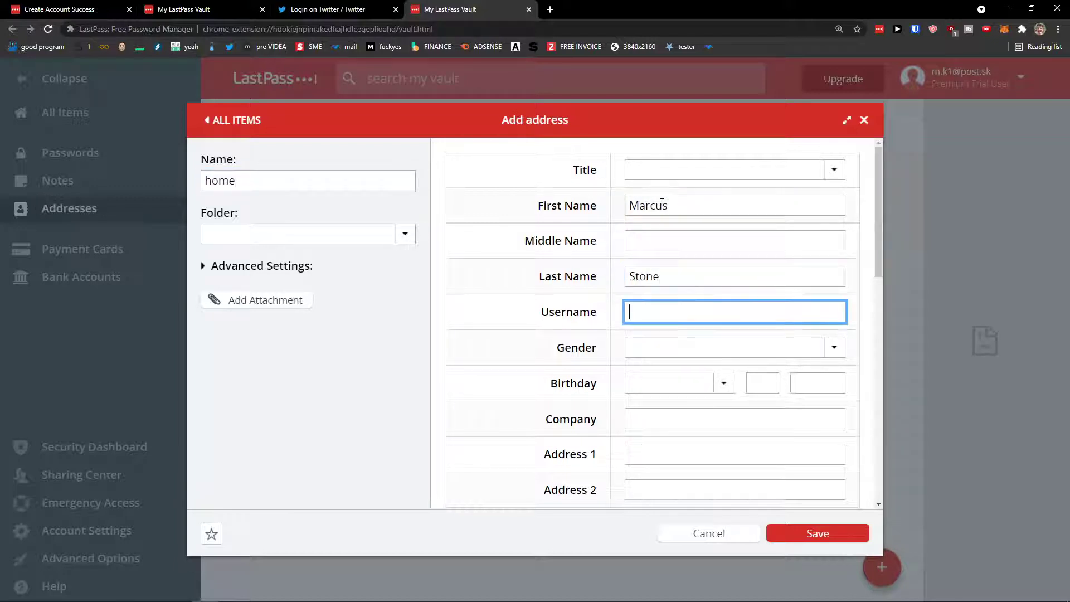
Enter the street address, town and county in the address fields.
{"action": "scroll", "coordinate": [664, 262], "scroll_direction": "down", "scroll_amount": 3}
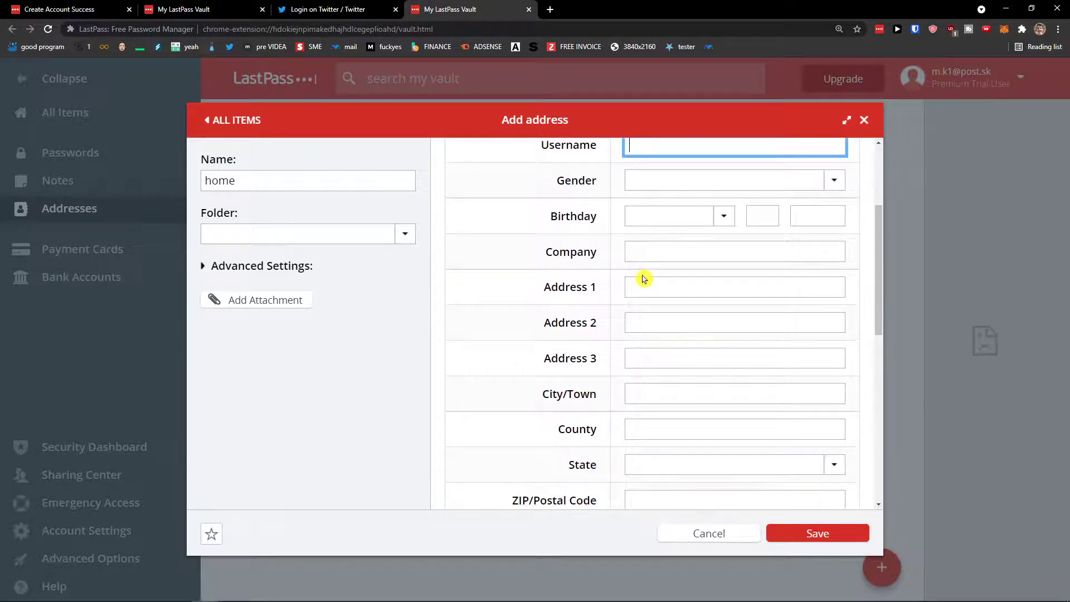
{"action": "scroll", "coordinate": [642, 279], "scroll_direction": "down", "scroll_amount": 2}
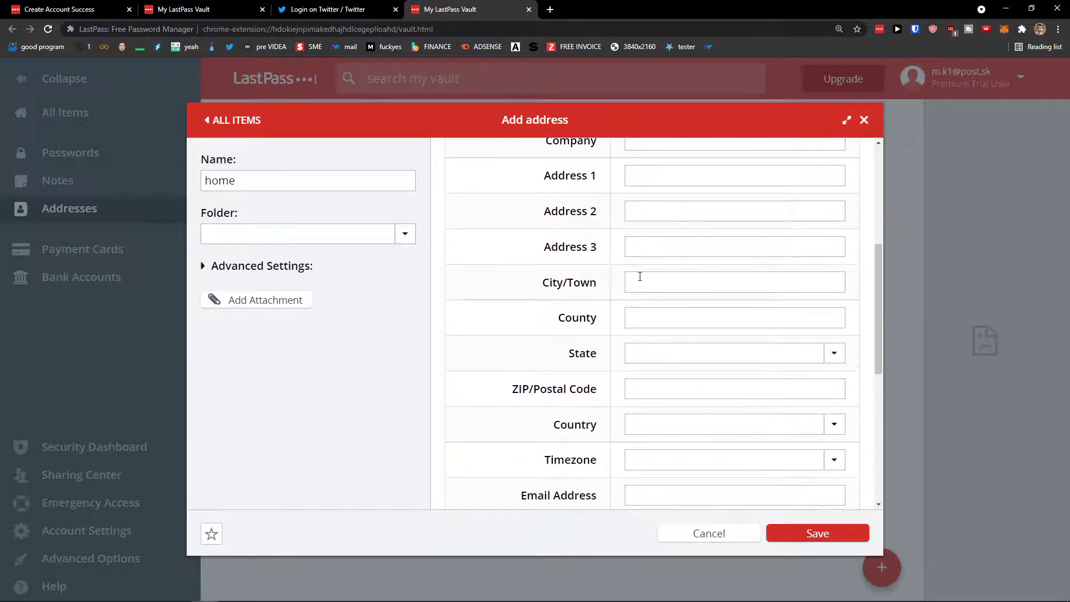
{"action": "scroll", "coordinate": [641, 352], "scroll_direction": "down", "scroll_amount": 1}
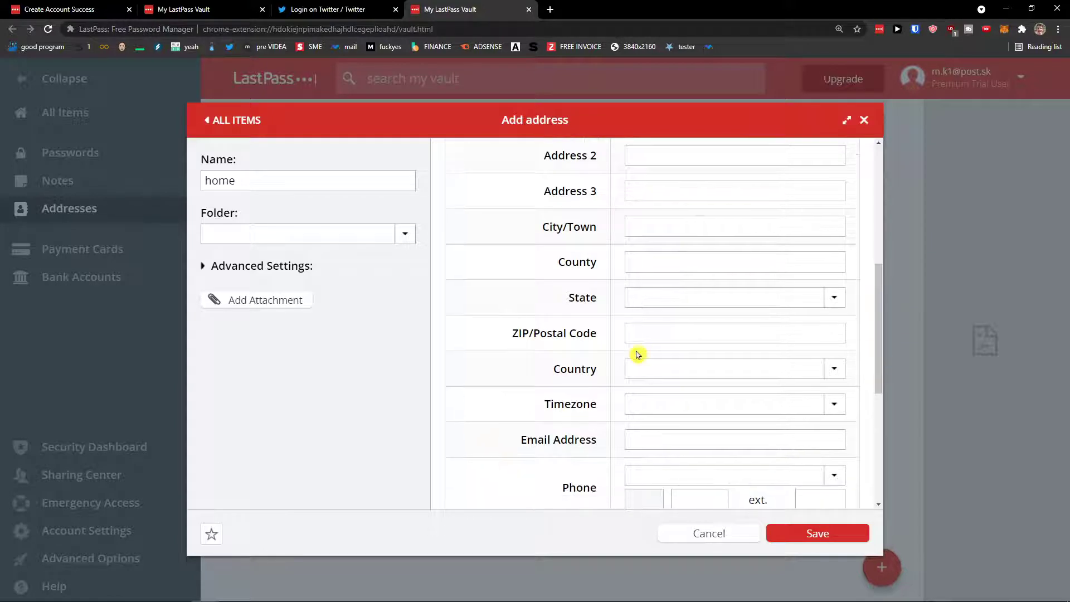
{"action": "scroll", "coordinate": [635, 350], "scroll_direction": "down", "scroll_amount": 1}
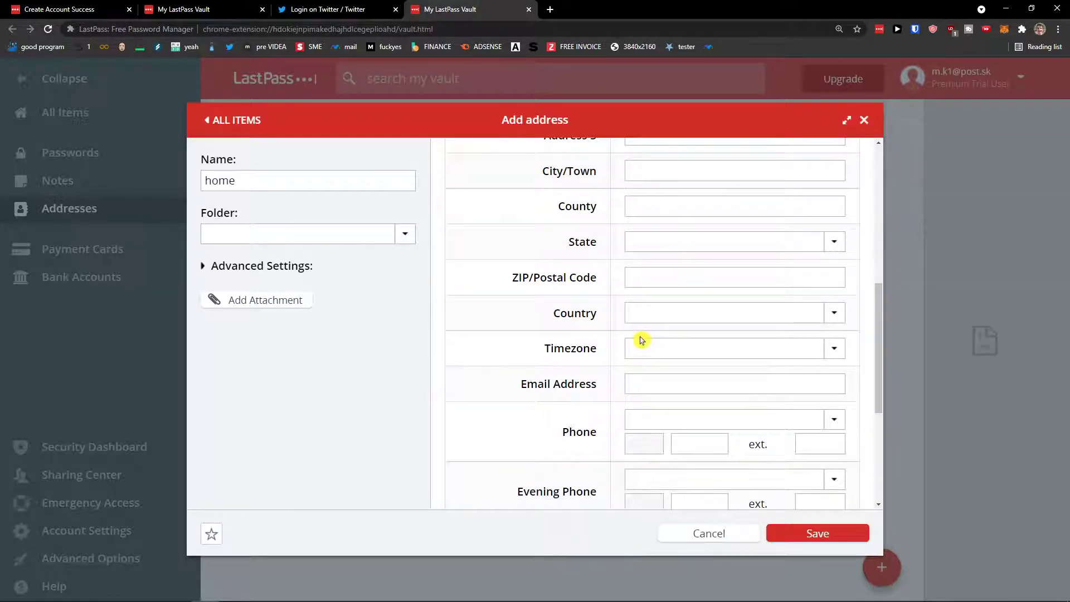
{"action": "scroll", "coordinate": [641, 340], "scroll_direction": "down", "scroll_amount": 1}
{"action": "left_click", "coordinate": [645, 331]}
{"action": "scroll", "coordinate": [646, 332], "scroll_direction": "down", "scroll_amount": 1}
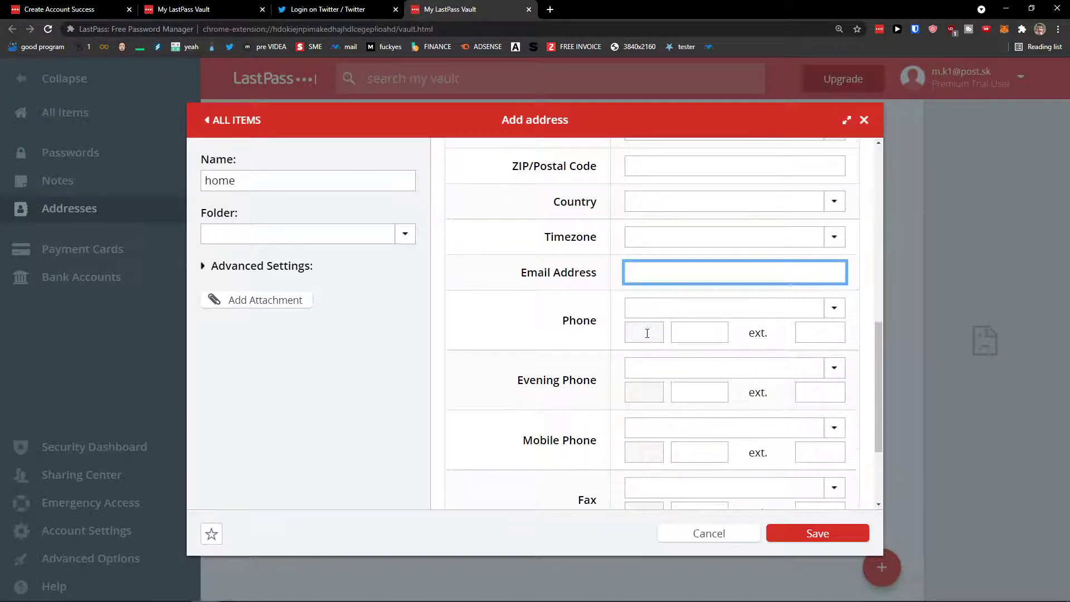
{"action": "scroll", "coordinate": [639, 312], "scroll_direction": "down", "scroll_amount": 2}
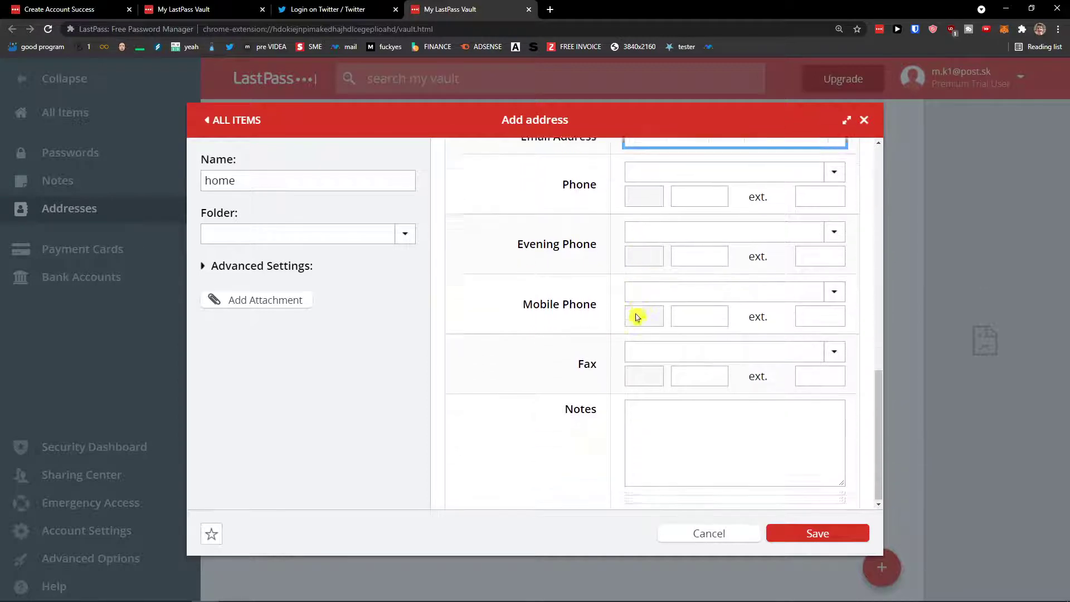
{"action": "scroll", "coordinate": [637, 316], "scroll_direction": "up", "scroll_amount": 10}
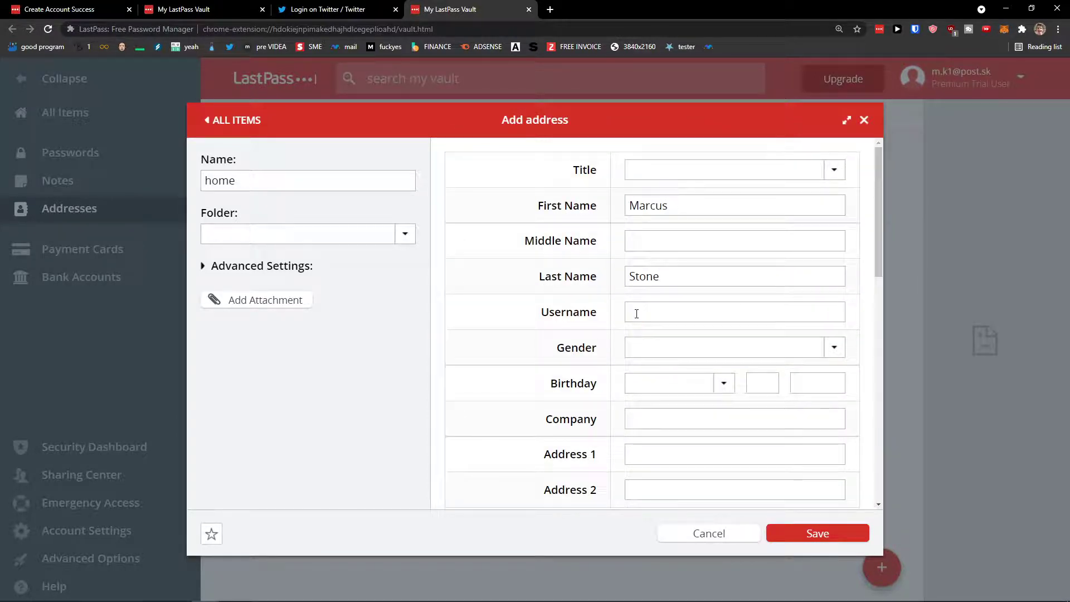
{"action": "scroll", "coordinate": [636, 313], "scroll_direction": "down", "scroll_amount": 5}
{"action": "scroll", "coordinate": [635, 313], "scroll_direction": "up", "scroll_amount": 3}
{"action": "left_click", "coordinate": [639, 336]}
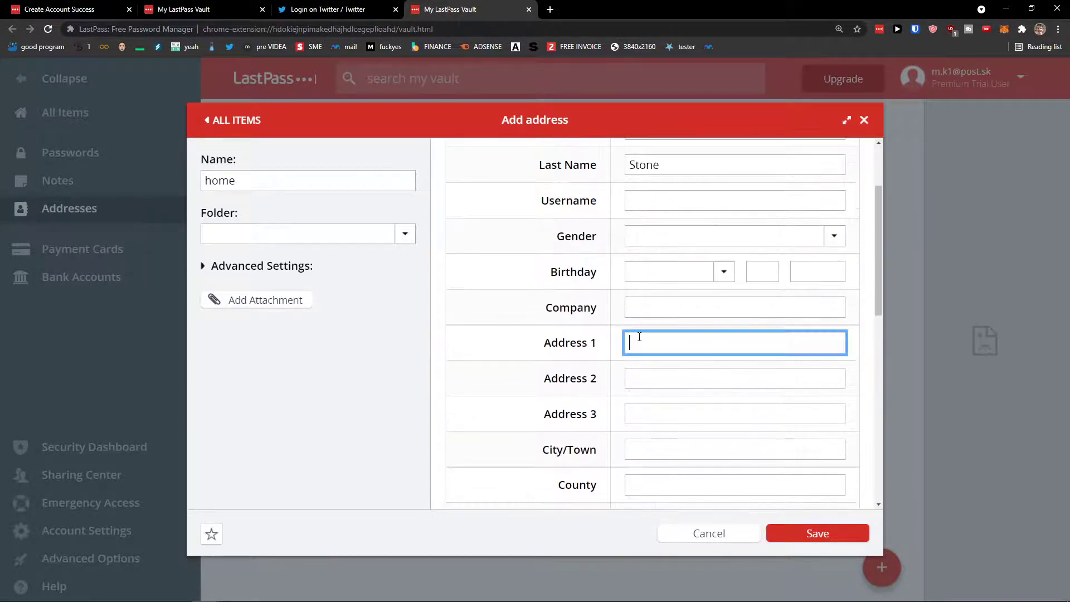
{"action": "scroll", "coordinate": [639, 336], "scroll_direction": "down", "scroll_amount": 2}
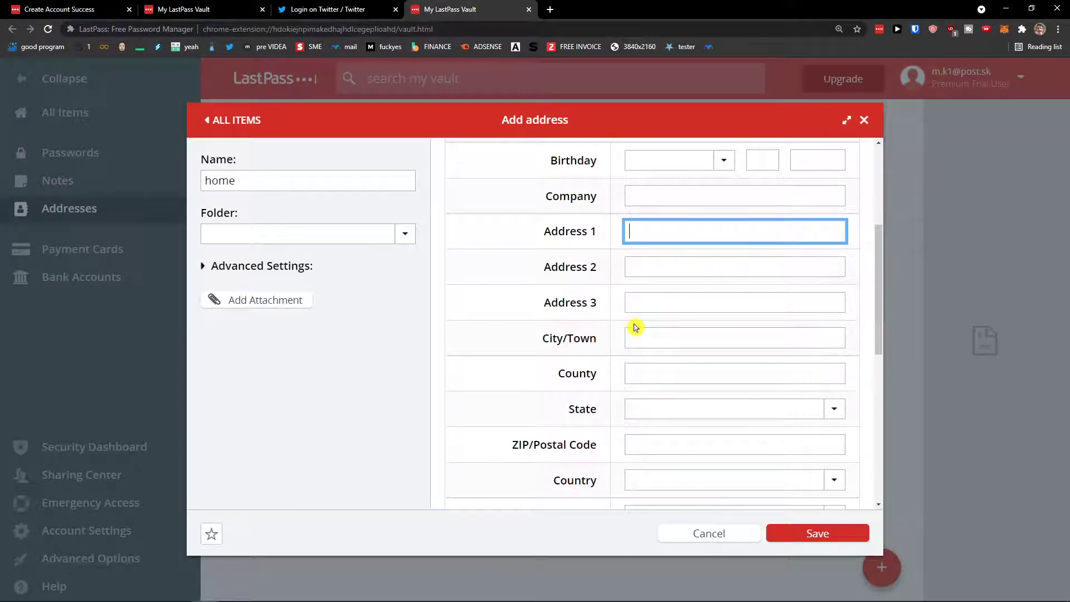
{"action": "key", "text": "Tab"}
{"action": "key", "text": "Tab"}
{"action": "key", "text": "Tab"}
{"action": "type", "text": "Levice"}
{"action": "key", "text": "Tab"}
{"action": "type", "text": "Slovak"}
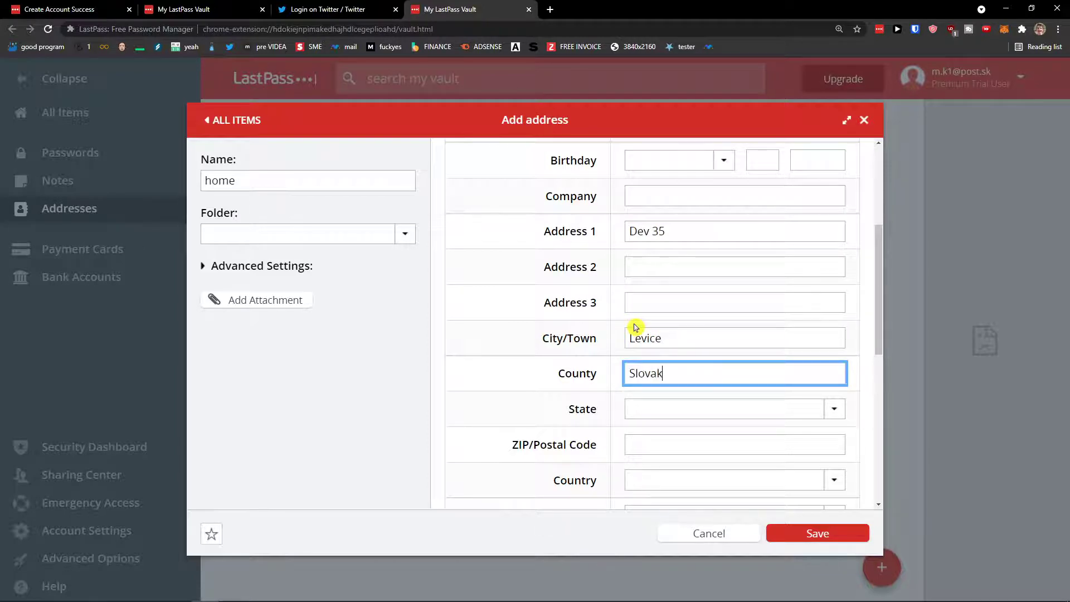
{"action": "type", "text": "ia"}
{"action": "scroll", "coordinate": [599, 356], "scroll_direction": "down", "scroll_amount": 2}
{"action": "double_click", "coordinate": [656, 262]}
Set the country to Slovakia, fill in the state and postal code, and save the entry.
{"action": "left_click", "coordinate": [654, 298]}
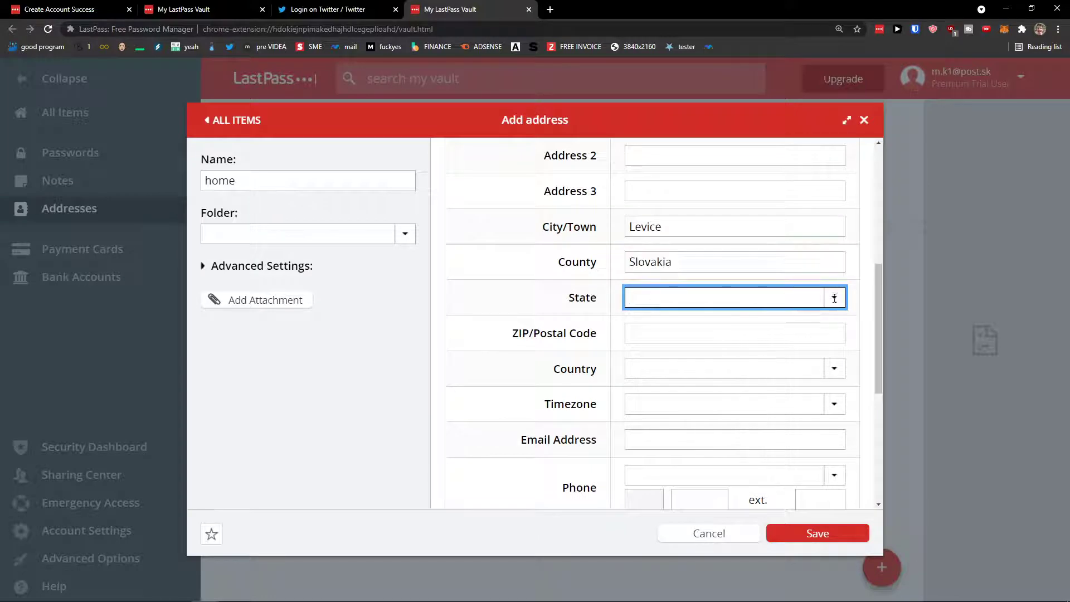
{"action": "type", "text": "Slov"}
{"action": "key", "text": "BackSpace"}
{"action": "key", "text": "BackSpace"}
{"action": "key", "text": "BackSpace"}
{"action": "key", "text": "BackSpace"}
{"action": "left_click", "coordinate": [576, 245]}
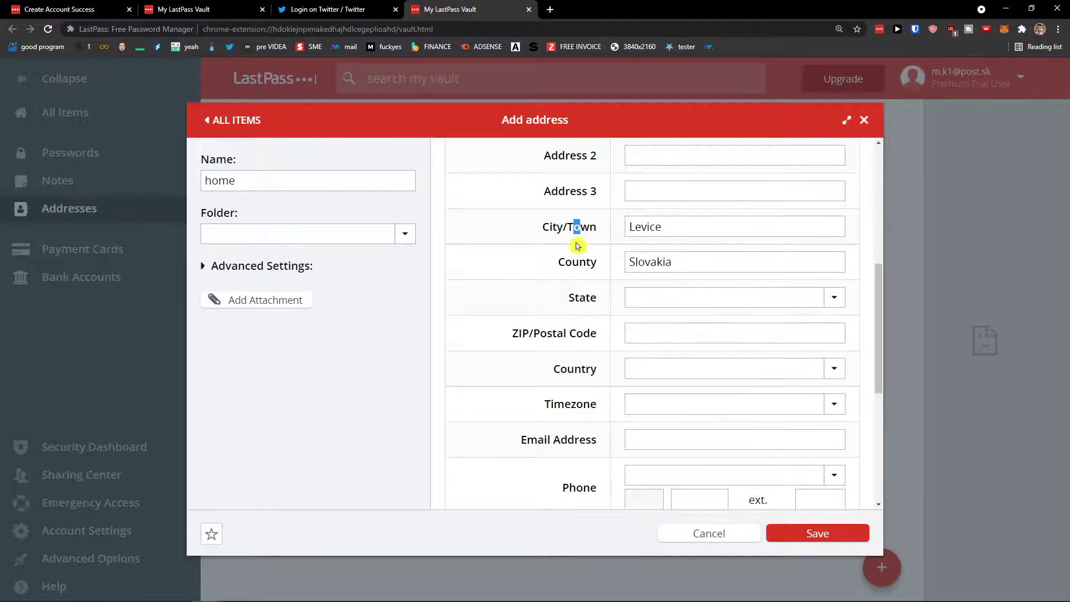
{"action": "left_click", "coordinate": [674, 369]}
{"action": "type", "text": "slov"}
{"action": "key", "text": "Return"}
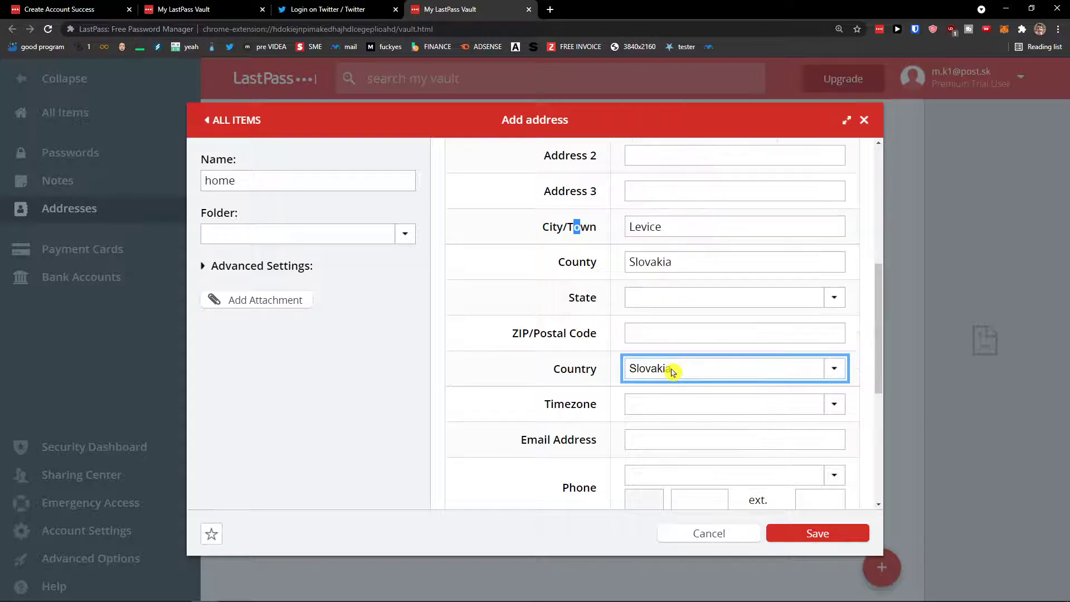
{"action": "left_click", "coordinate": [644, 298]}
{"action": "type", "text": "Nit"}
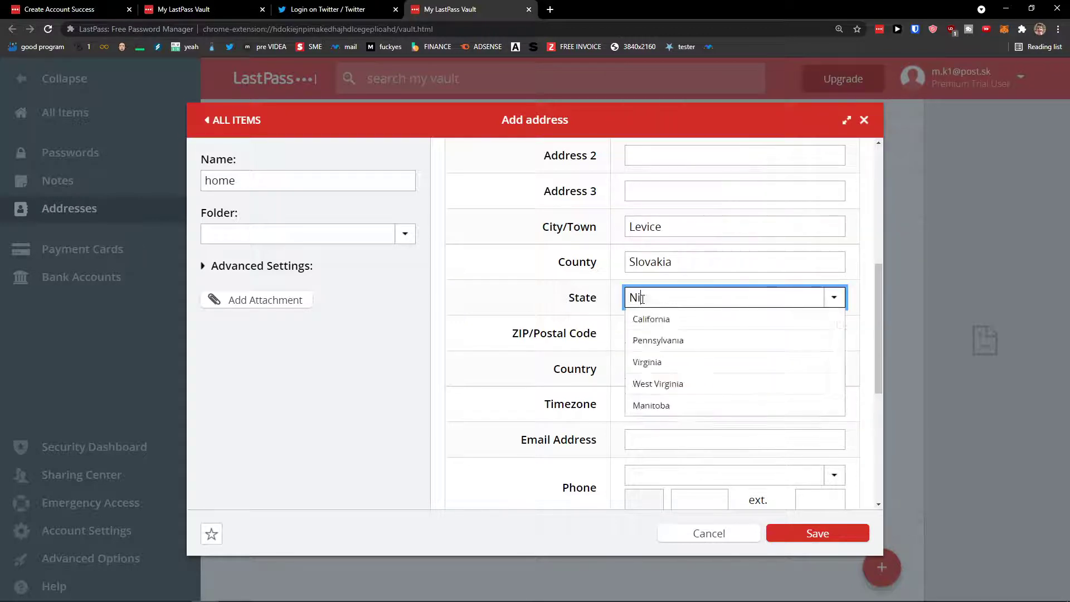
{"action": "type", "text": "ra"}
{"action": "left_click", "coordinate": [639, 332]}
{"action": "type", "text": "93405"}
{"action": "left_click", "coordinate": [558, 314]}
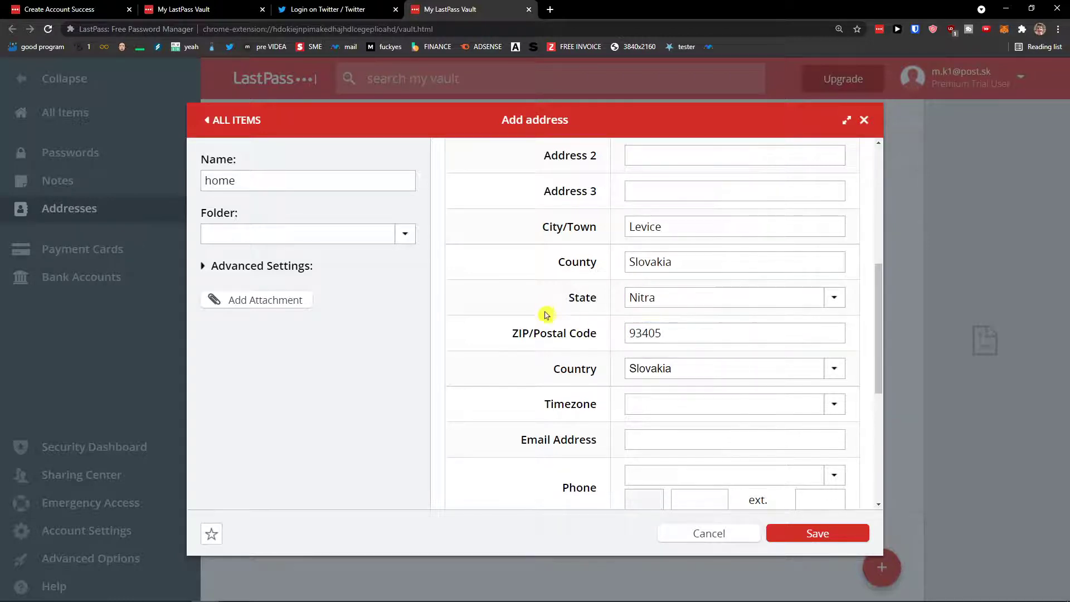
{"action": "scroll", "coordinate": [562, 331], "scroll_direction": "up", "scroll_amount": 3}
{"action": "scroll", "coordinate": [562, 331], "scroll_direction": "up", "scroll_amount": 3}
{"action": "left_click", "coordinate": [785, 532]}
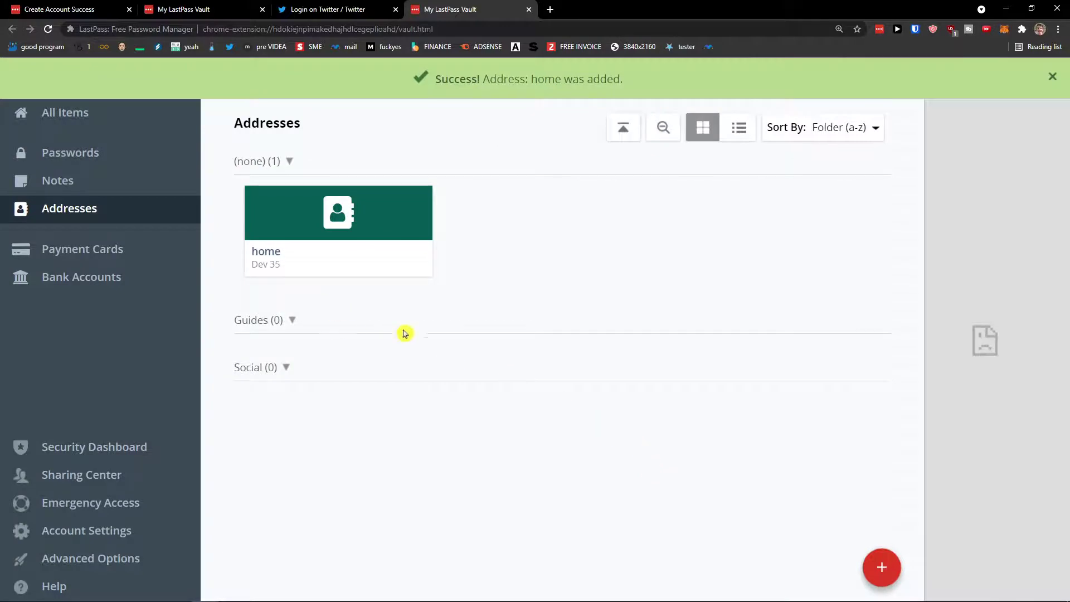
Collapse the (none) and Guides folders and switch to the Payment Cards section.
{"action": "mouse_move", "coordinate": [388, 230]}
{"action": "left_click", "coordinate": [289, 161]}
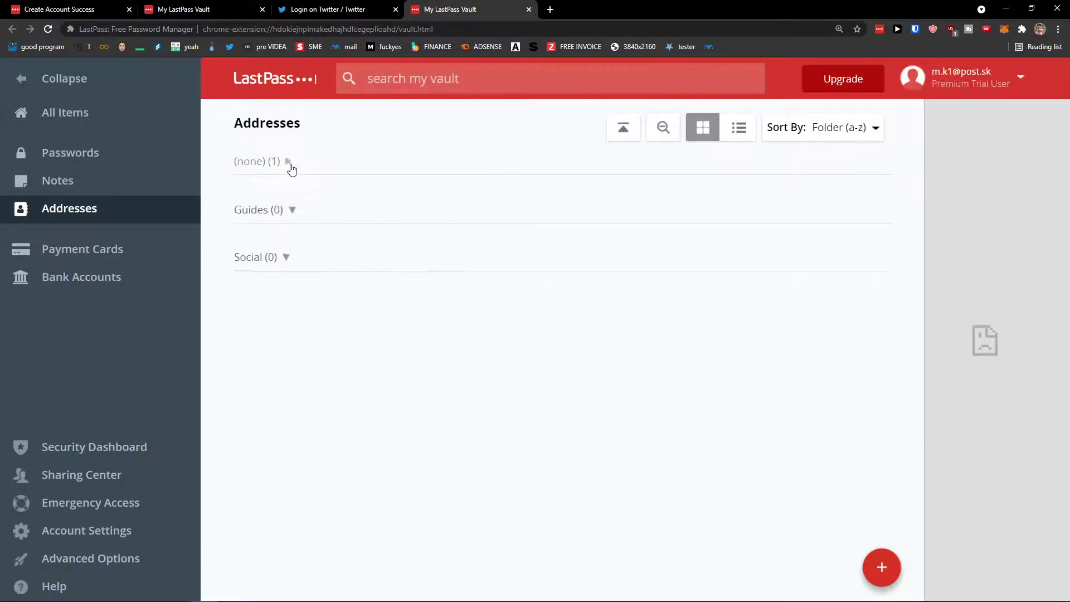
{"action": "left_click", "coordinate": [289, 162]}
{"action": "left_click", "coordinate": [289, 162]}
{"action": "left_click", "coordinate": [292, 209]}
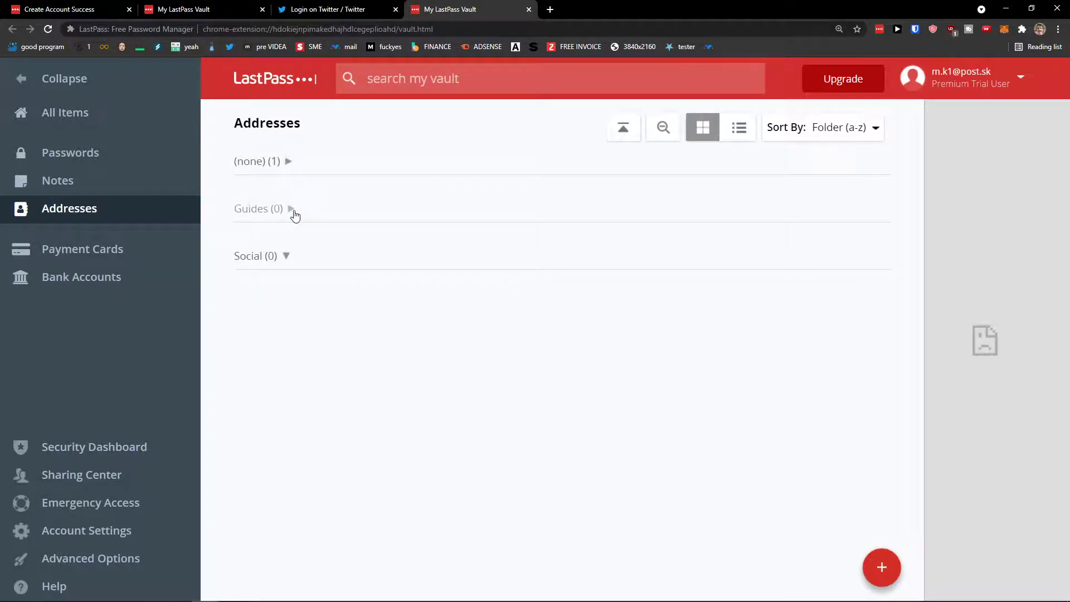
{"action": "left_click", "coordinate": [110, 256]}
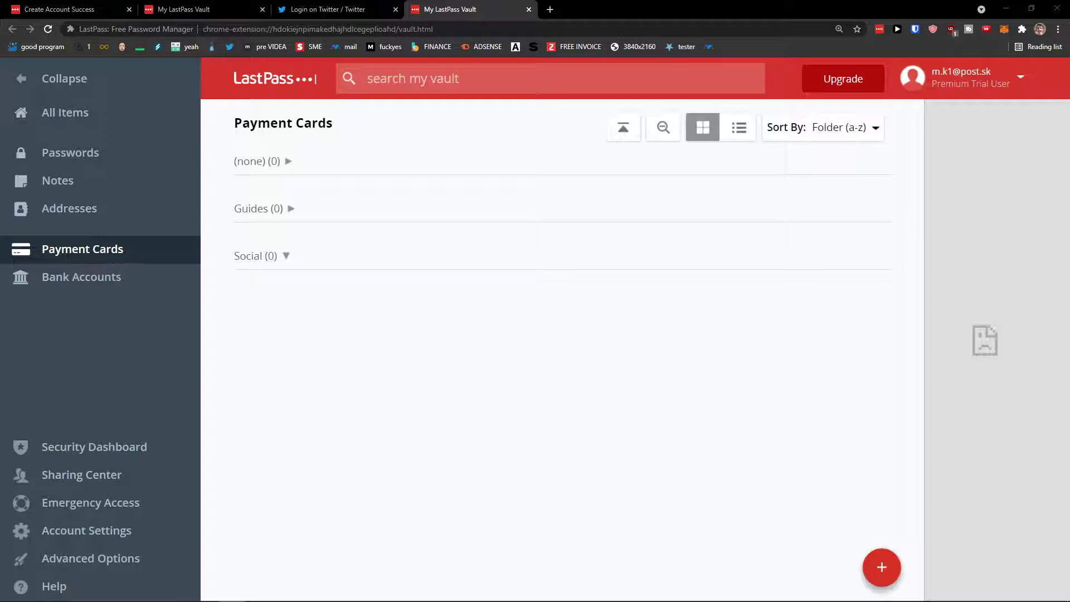
Create a payment card named 'Debit card' with the cardholder name, type Debit, card number and security code.
{"action": "left_click", "coordinate": [882, 567]}
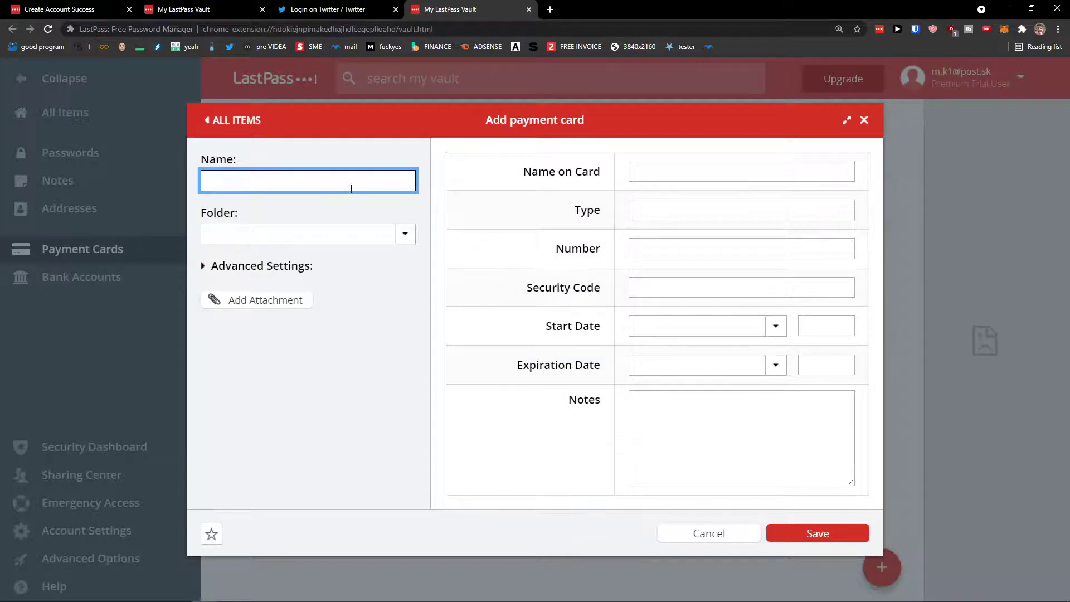
{"action": "type", "text": "Debit card"}
{"action": "left_click", "coordinate": [685, 173]}
{"action": "key", "text": "Tab"}
{"action": "key", "text": "Tab"}
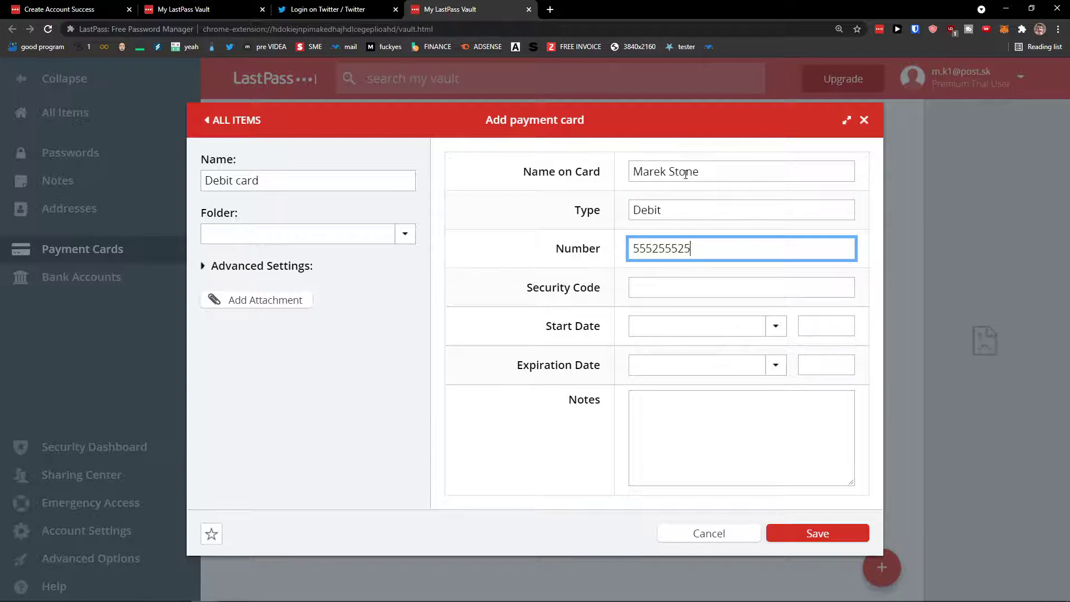
{"action": "key", "text": "Tab"}
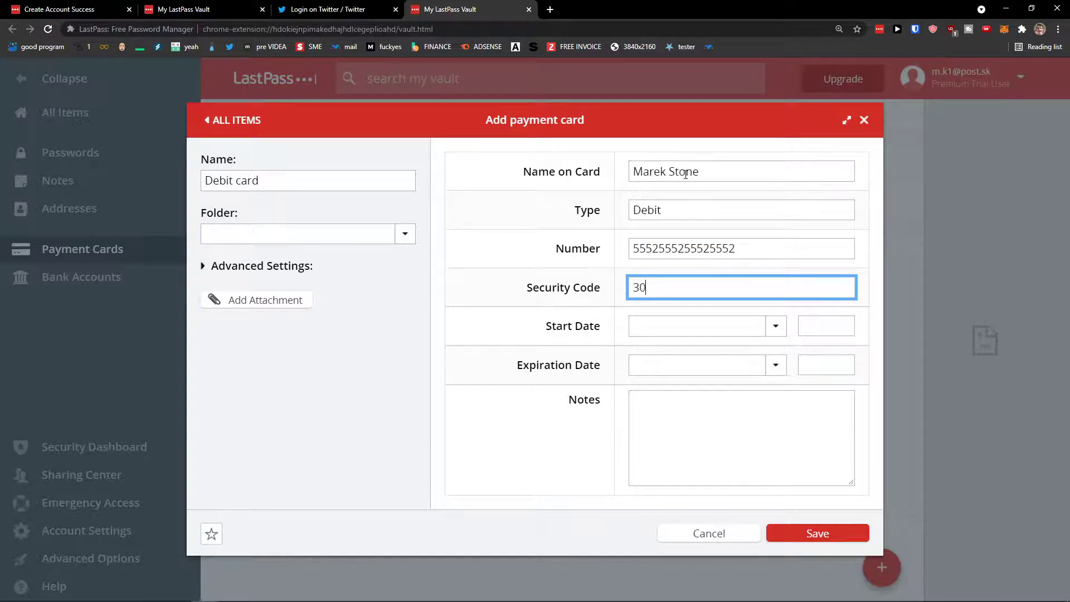
Set the start date to March 2021 and expiry to May 2025, then save the card.
{"action": "left_click", "coordinate": [776, 326]}
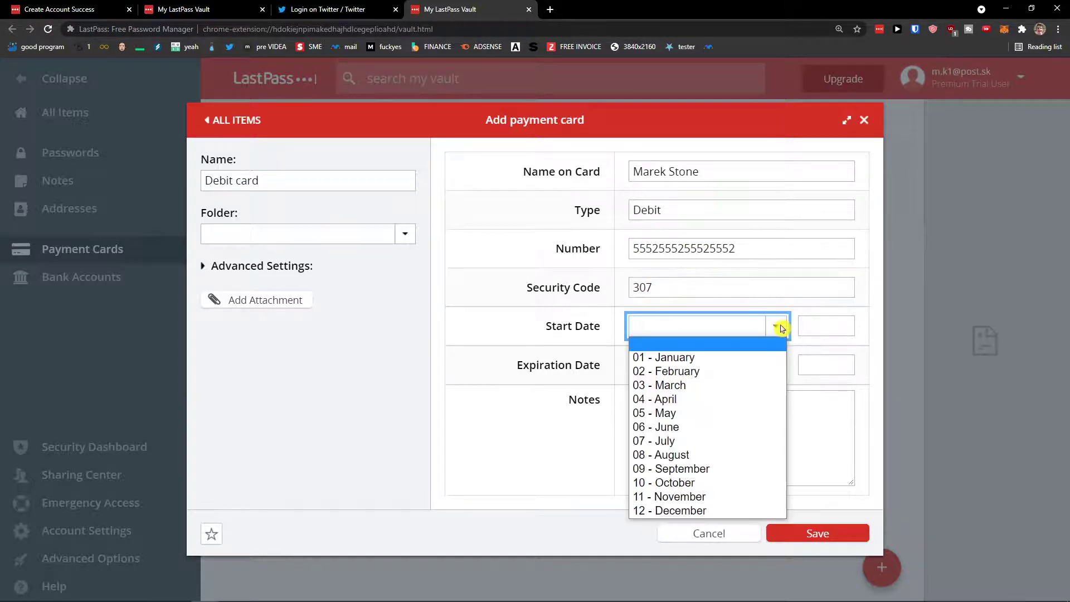
{"action": "left_click", "coordinate": [728, 379]}
{"action": "left_click", "coordinate": [776, 365]}
{"action": "left_click", "coordinate": [743, 450]}
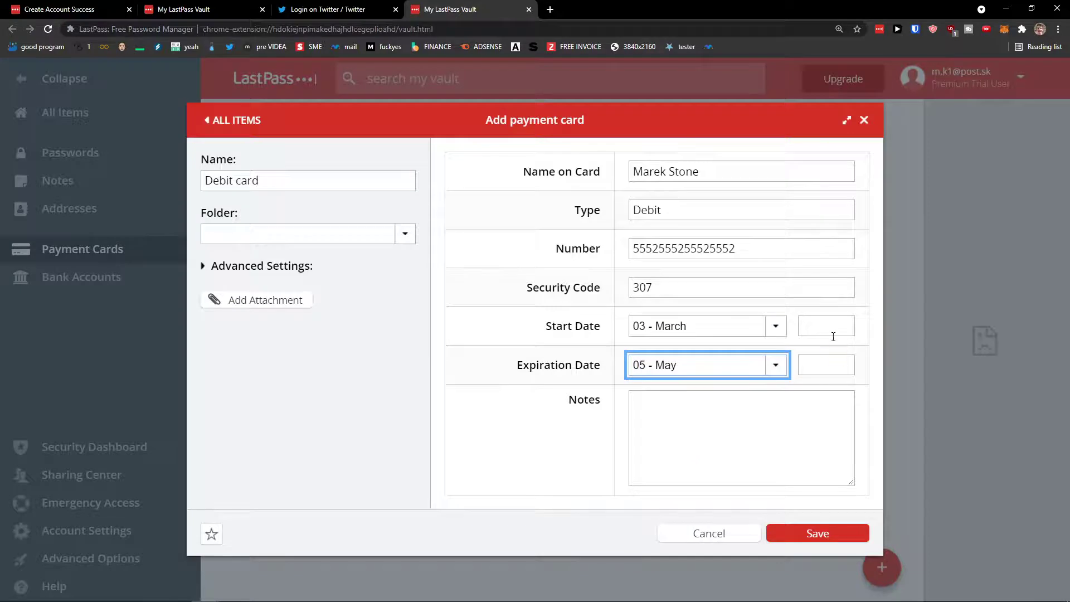
{"action": "left_click", "coordinate": [832, 331]}
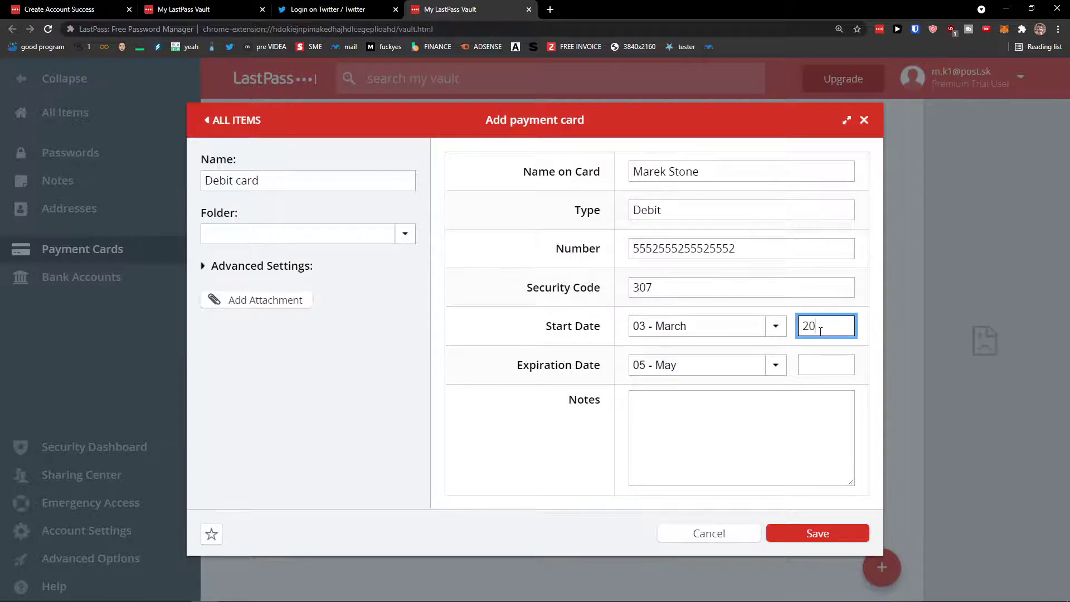
{"action": "left_click", "coordinate": [807, 364]}
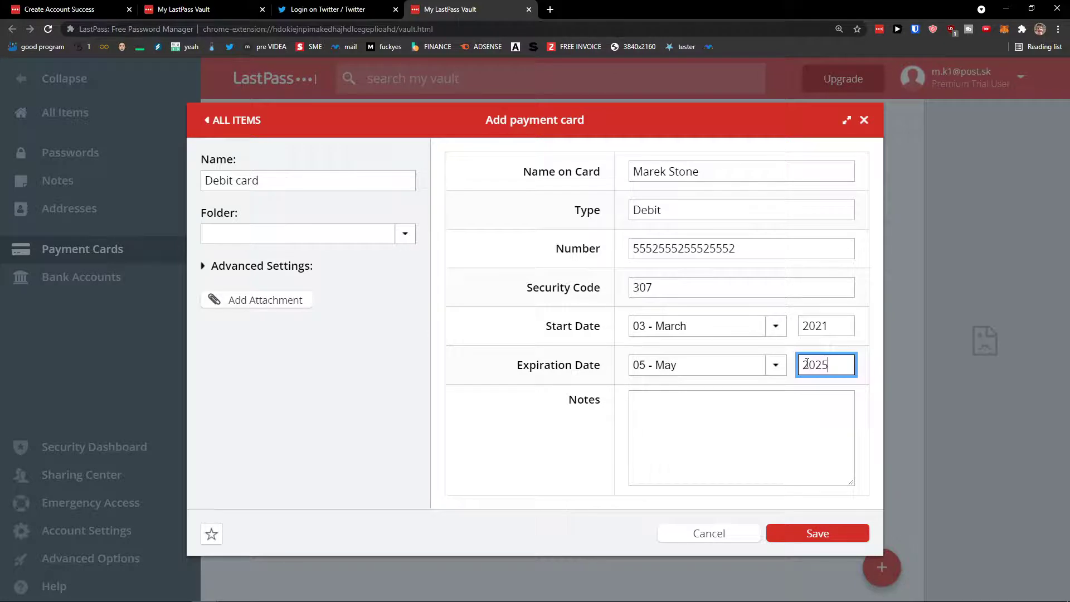
{"action": "left_click", "coordinate": [803, 531]}
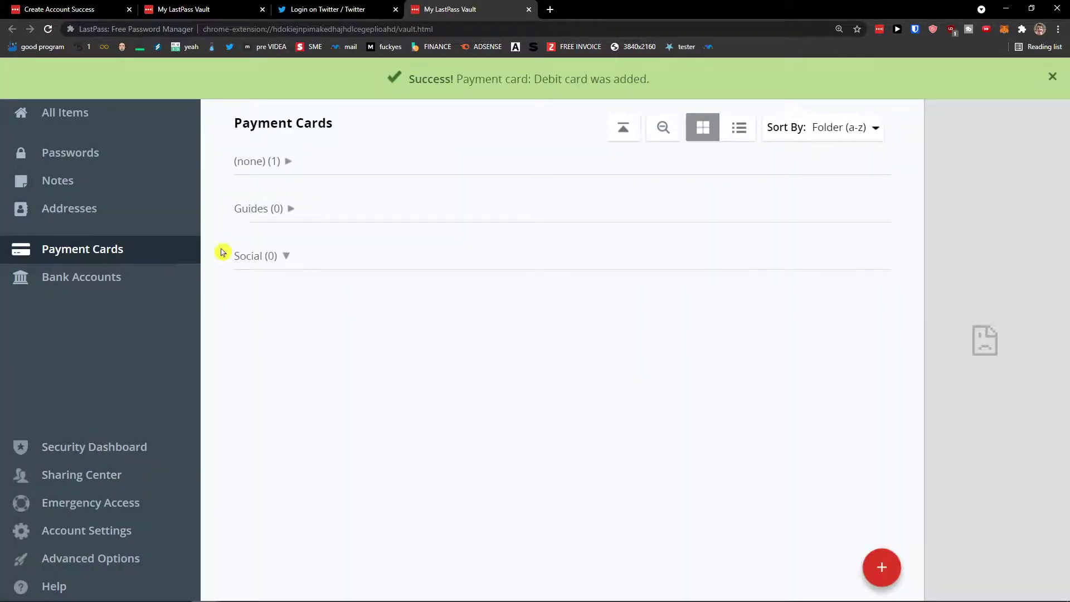
Review the debit card via the extension's All items > Payment Cards list, then switch to Bank Accounts.
{"action": "left_click", "coordinate": [280, 168]}
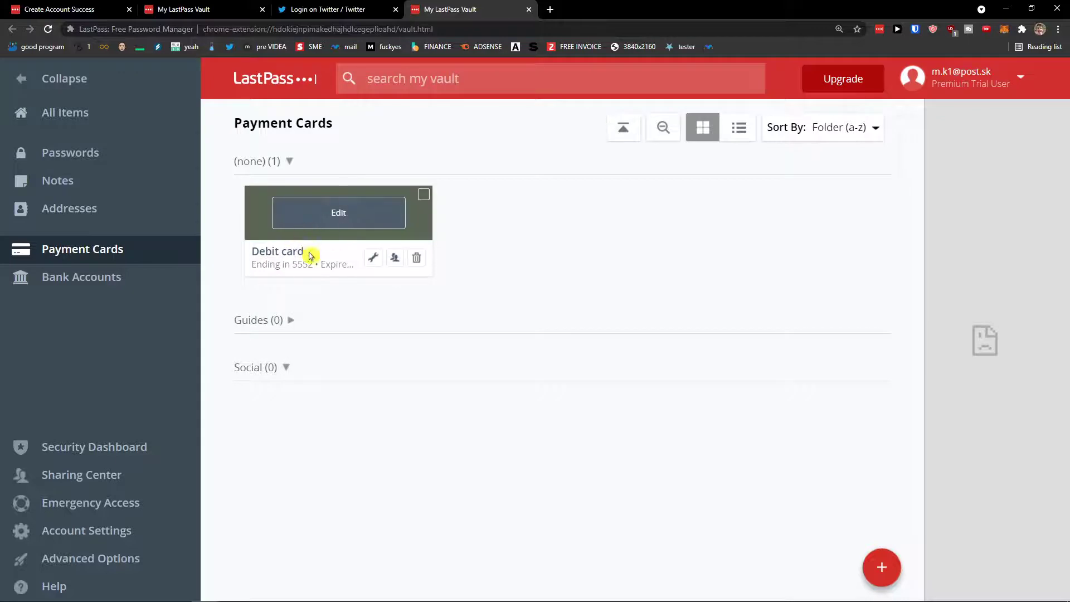
{"action": "left_click", "coordinate": [880, 29]}
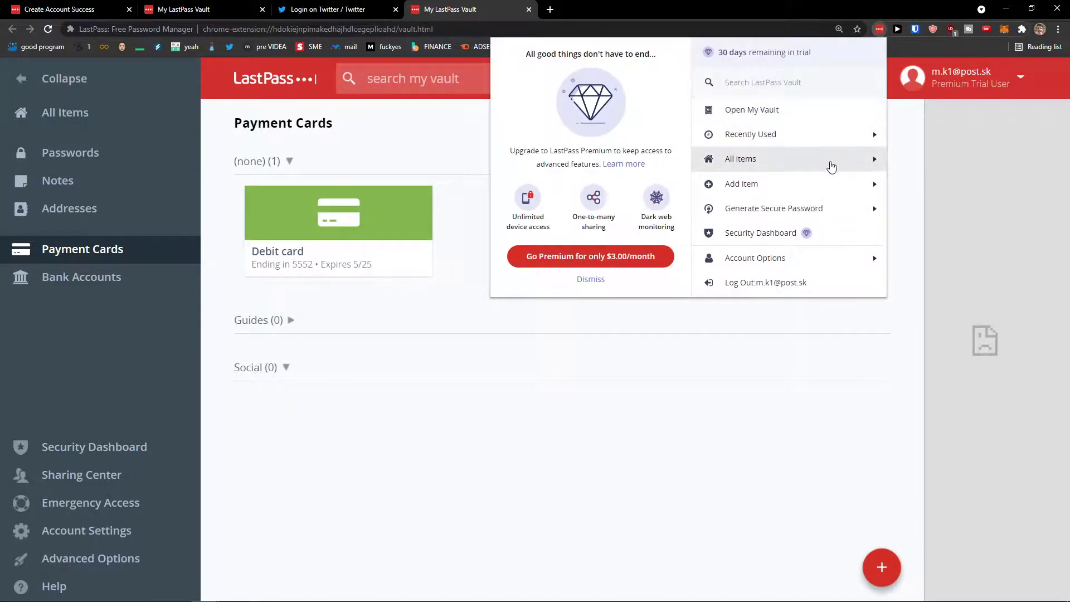
{"action": "left_click", "coordinate": [830, 162]}
{"action": "left_click", "coordinate": [816, 188]}
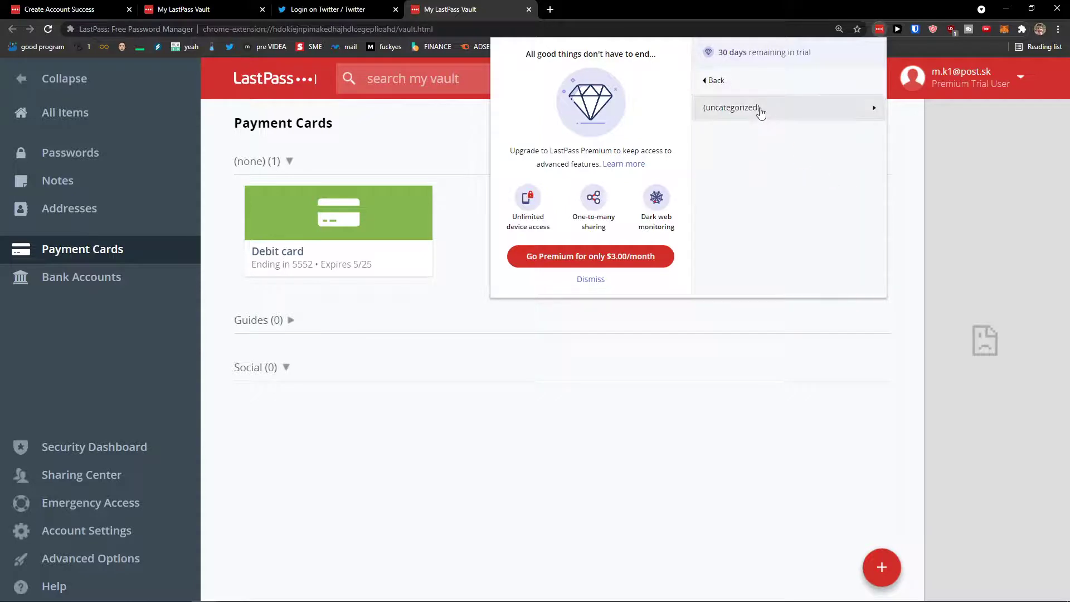
{"action": "left_click", "coordinate": [787, 119]}
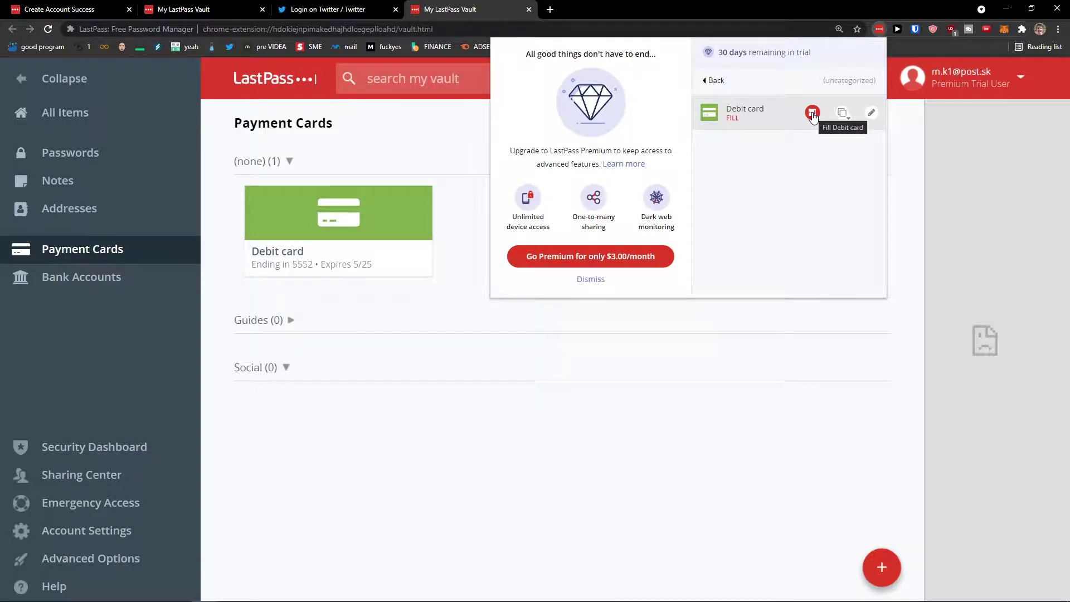
{"action": "left_click", "coordinate": [716, 83]}
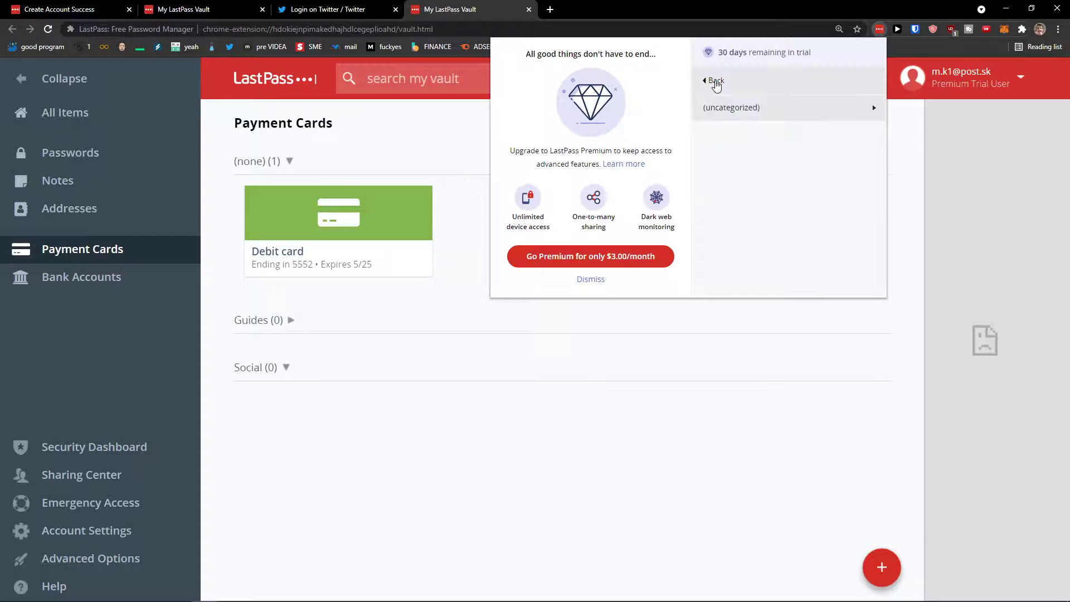
{"action": "left_click", "coordinate": [117, 279]}
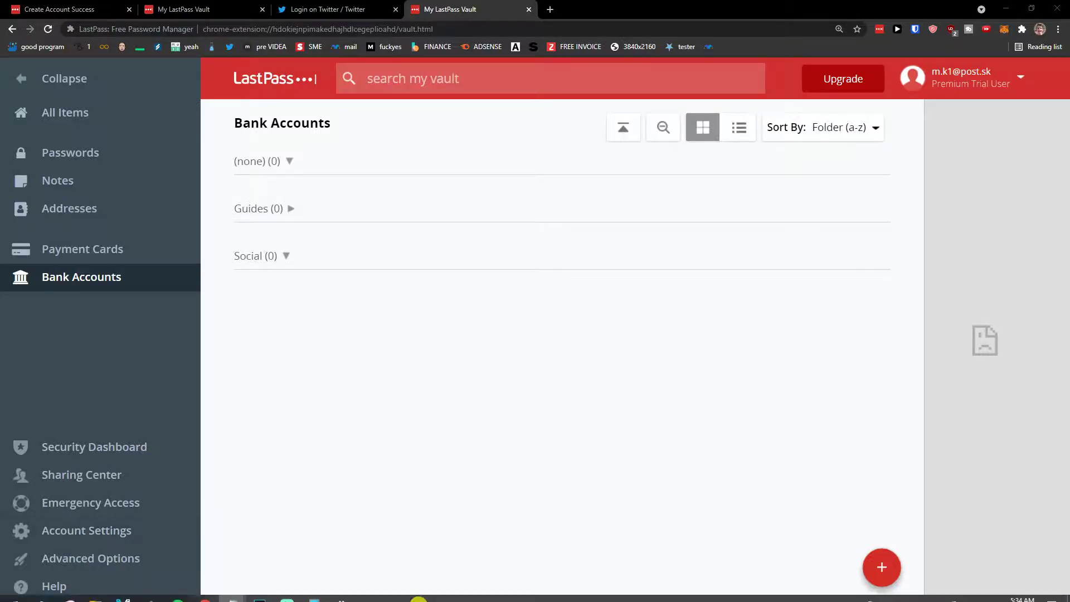
Add a bank account named 'Tatra Banka' with bank name Tatra Banka, type Normal and its IBAN.
{"action": "left_click", "coordinate": [881, 567]}
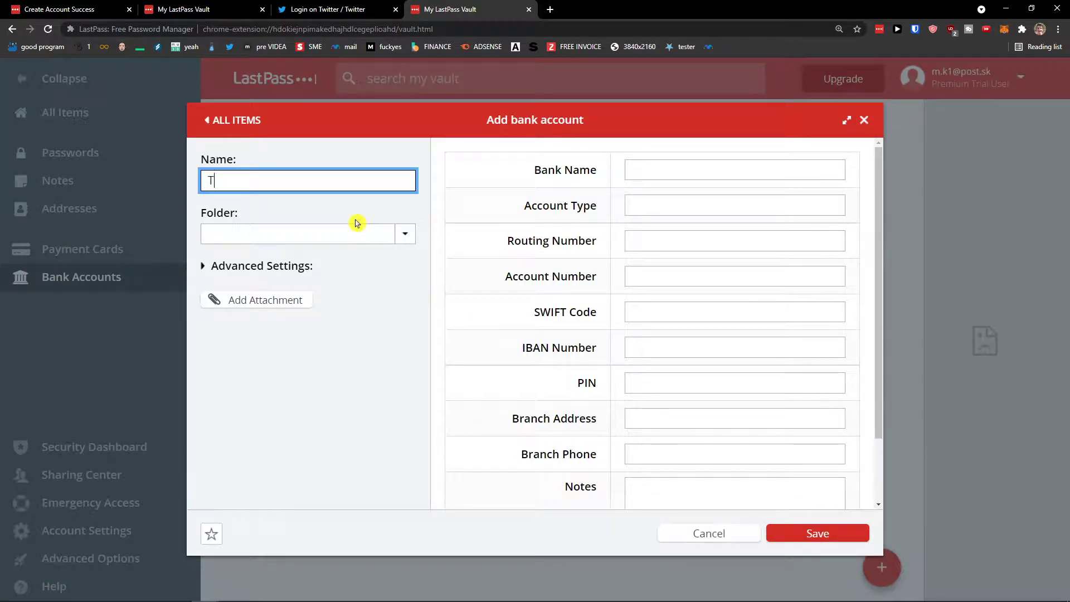
{"action": "type", "text": "Tatra Banka"}
{"action": "left_click", "coordinate": [662, 174]}
{"action": "left_click", "coordinate": [329, 174]}
{"action": "key", "text": "ctrl+a"}
{"action": "key", "text": "ctrl+c"}
{"action": "left_click", "coordinate": [635, 173]}
{"action": "key", "text": "ctrl+v"}
{"action": "left_click", "coordinate": [654, 206]}
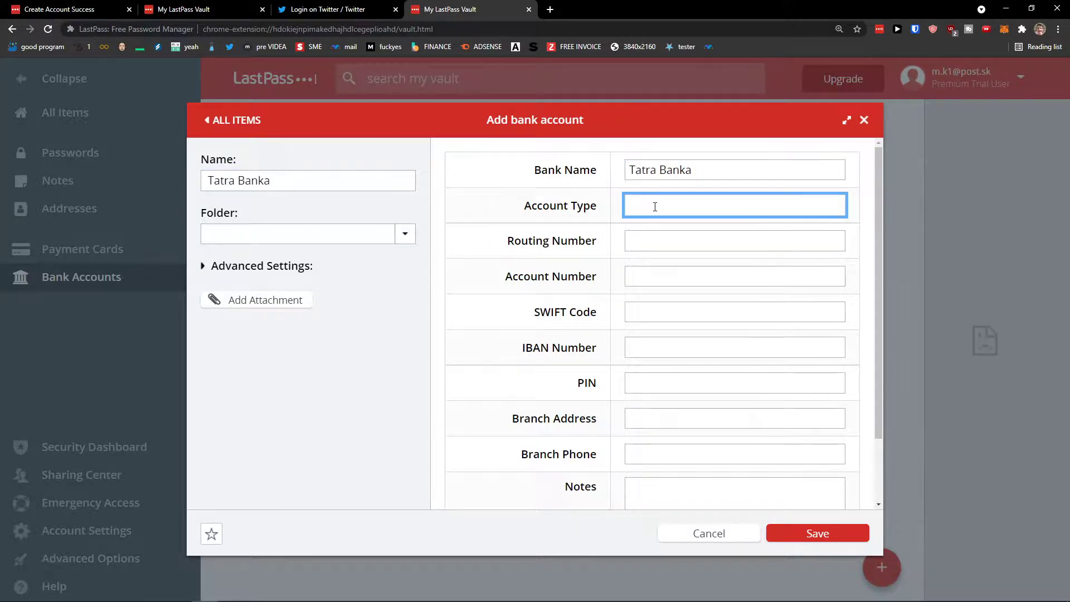
{"action": "type", "text": "Normal"}
{"action": "key", "text": "Tab"}
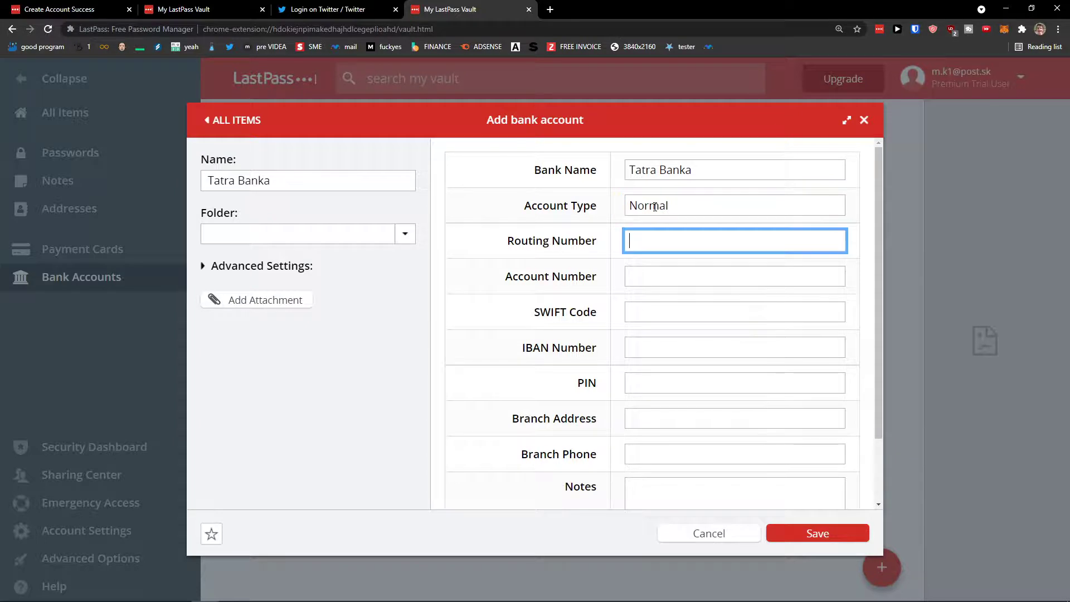
{"action": "key", "text": "Tab"}
{"action": "key", "text": "Tab"}
{"action": "key", "text": "Tab"}
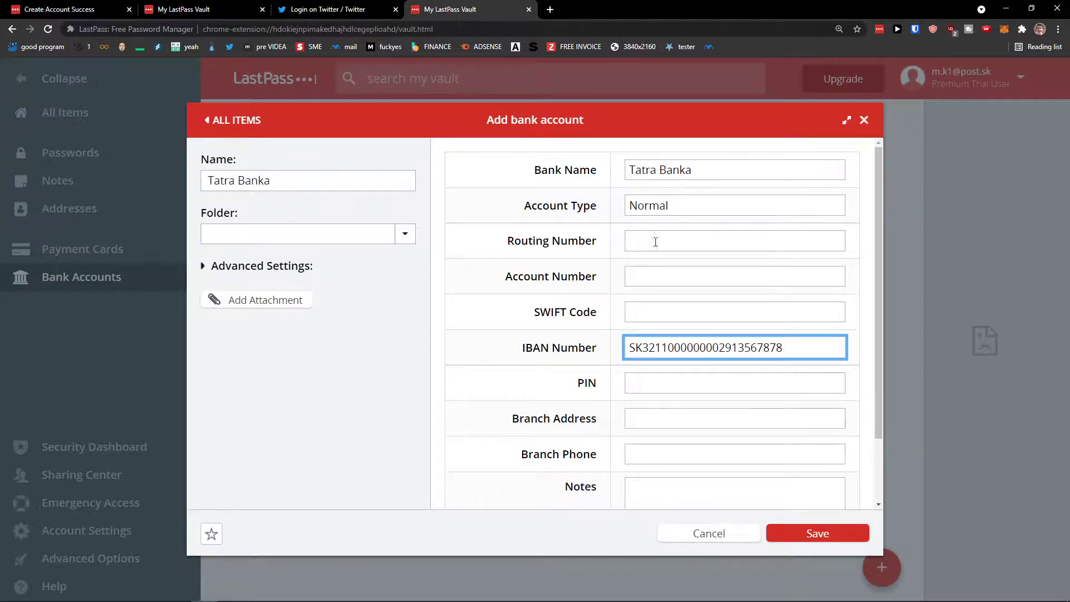
Look over the remaining bank account fields and save the Tatra Banka account.
{"action": "scroll", "coordinate": [624, 260], "scroll_direction": "down", "scroll_amount": 1}
{"action": "scroll", "coordinate": [623, 268], "scroll_direction": "down", "scroll_amount": 1}
{"action": "left_click", "coordinate": [648, 294]}
{"action": "left_click", "coordinate": [656, 311]}
{"action": "left_click", "coordinate": [676, 375]}
{"action": "scroll", "coordinate": [691, 378], "scroll_direction": "up", "scroll_amount": 2}
{"action": "scroll", "coordinate": [689, 373], "scroll_direction": "down", "scroll_amount": 2}
{"action": "left_click", "coordinate": [673, 344]}
{"action": "scroll", "coordinate": [671, 343], "scroll_direction": "up", "scroll_amount": 2}
{"action": "scroll", "coordinate": [668, 340], "scroll_direction": "down", "scroll_amount": 2}
{"action": "scroll", "coordinate": [666, 343], "scroll_direction": "up", "scroll_amount": 2}
{"action": "scroll", "coordinate": [664, 337], "scroll_direction": "down", "scroll_amount": 2}
{"action": "left_click", "coordinate": [855, 533]}
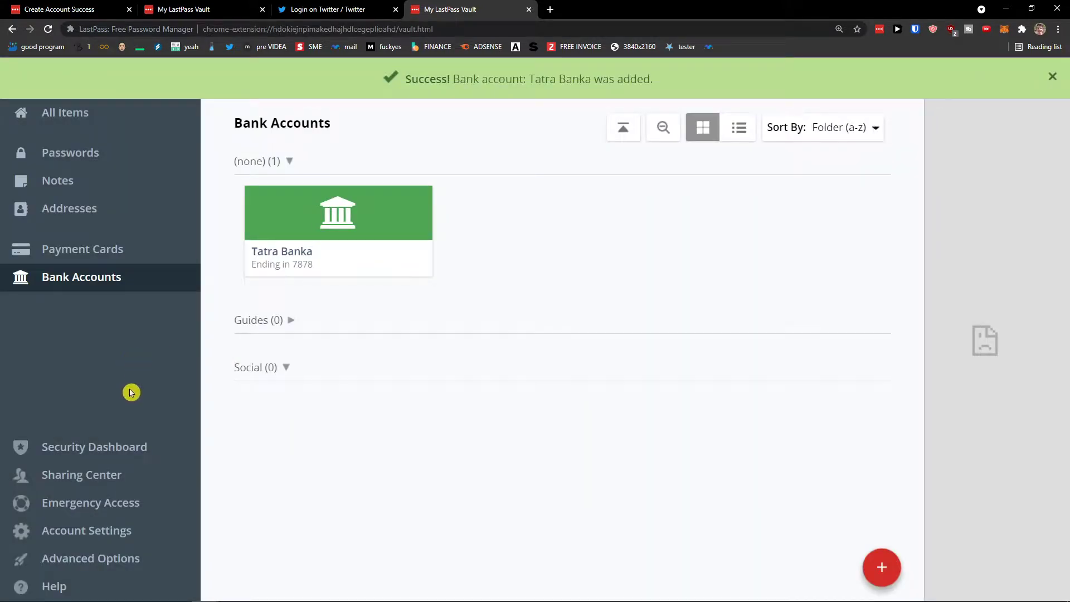
Open the Security Dashboard and look over the 60.2% security score and dark web monitoring.
{"action": "left_click", "coordinate": [131, 446]}
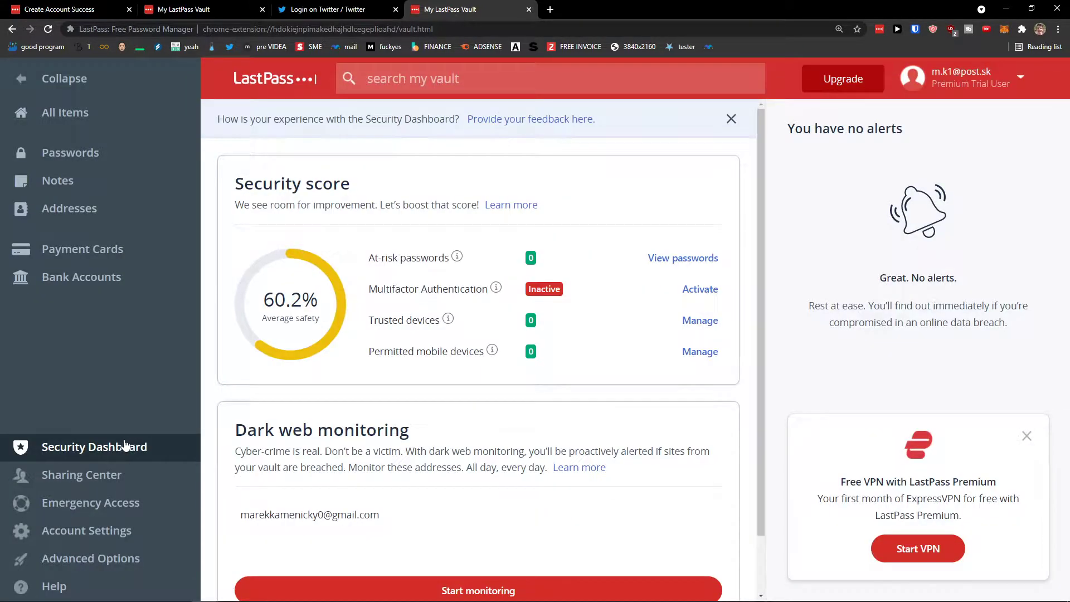
{"action": "scroll", "coordinate": [455, 435], "scroll_direction": "down", "scroll_amount": 1}
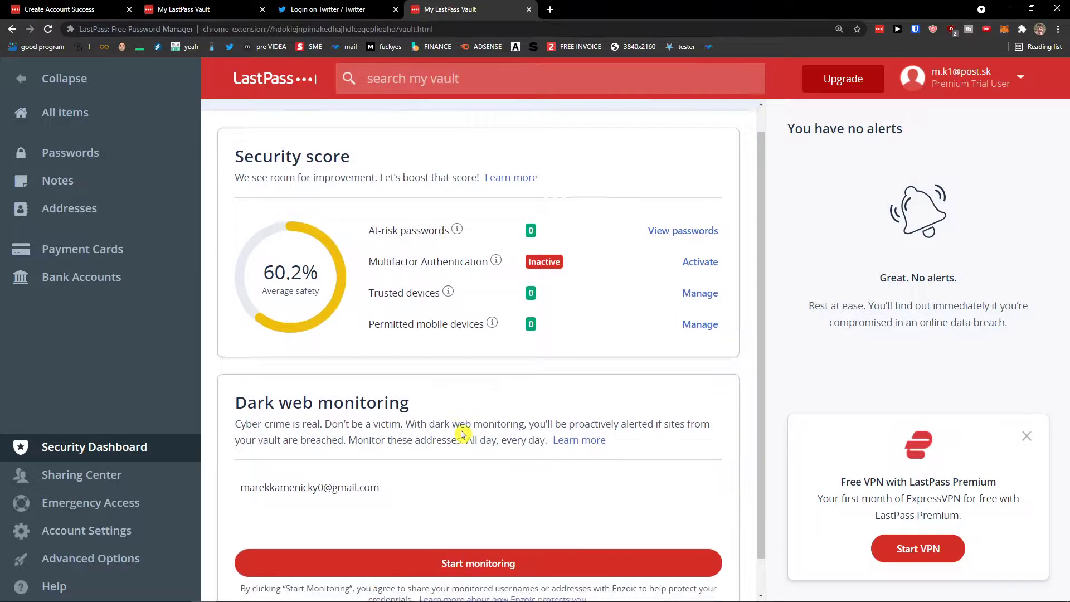
{"action": "scroll", "coordinate": [455, 428], "scroll_direction": "up", "scroll_amount": 1}
{"action": "left_click_drag", "start_coordinate": [235, 205], "coordinate": [262, 208]}
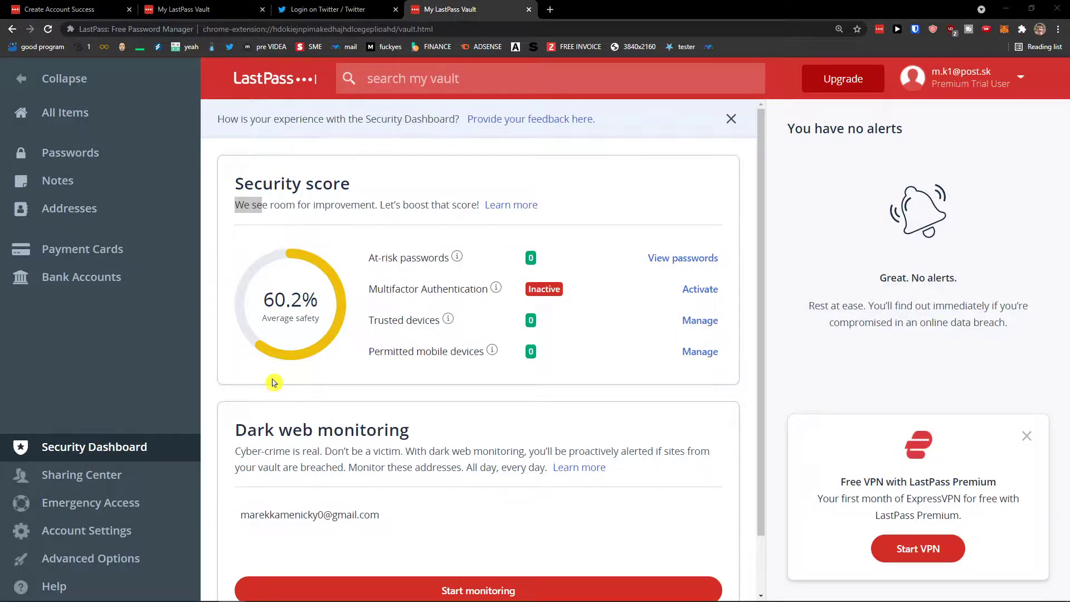
{"action": "mouse_move", "coordinate": [501, 301]}
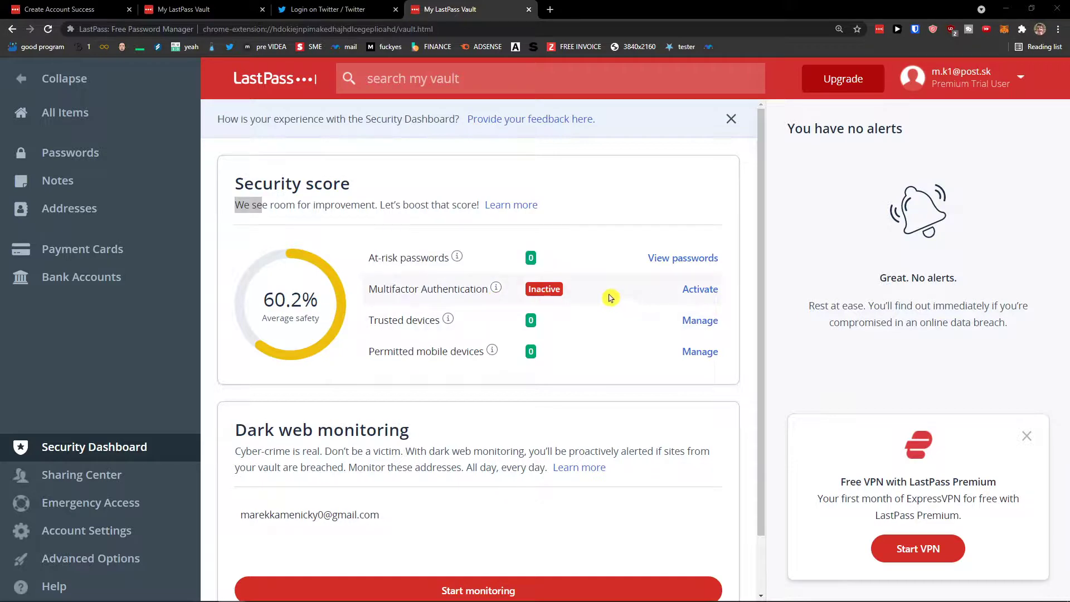
{"action": "left_click", "coordinate": [701, 289]}
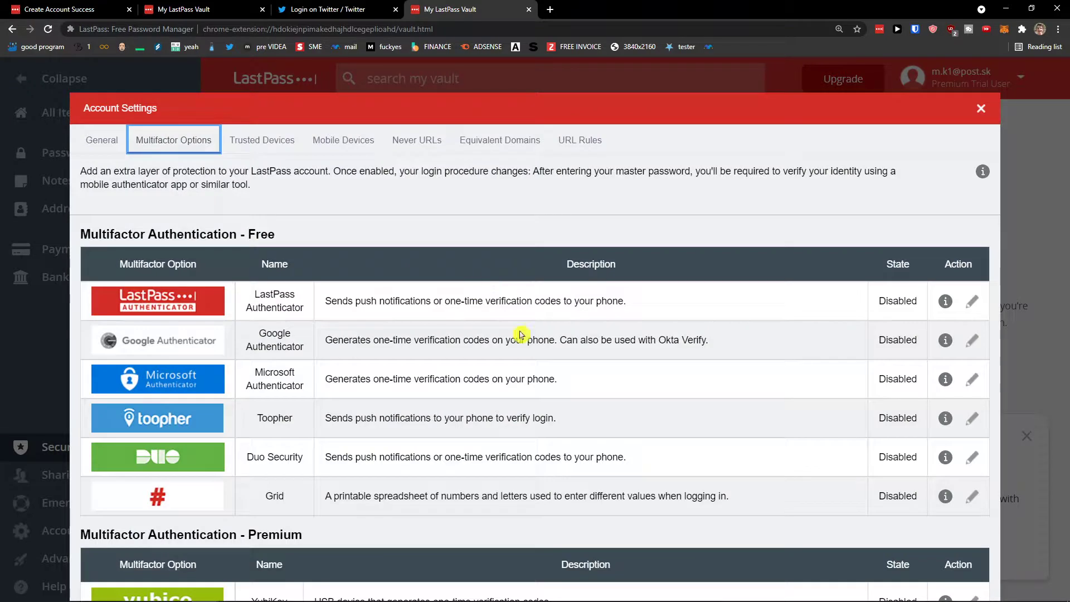
{"action": "scroll", "coordinate": [336, 324], "scroll_direction": "down", "scroll_amount": 1}
{"action": "scroll", "coordinate": [338, 327], "scroll_direction": "up", "scroll_amount": 1}
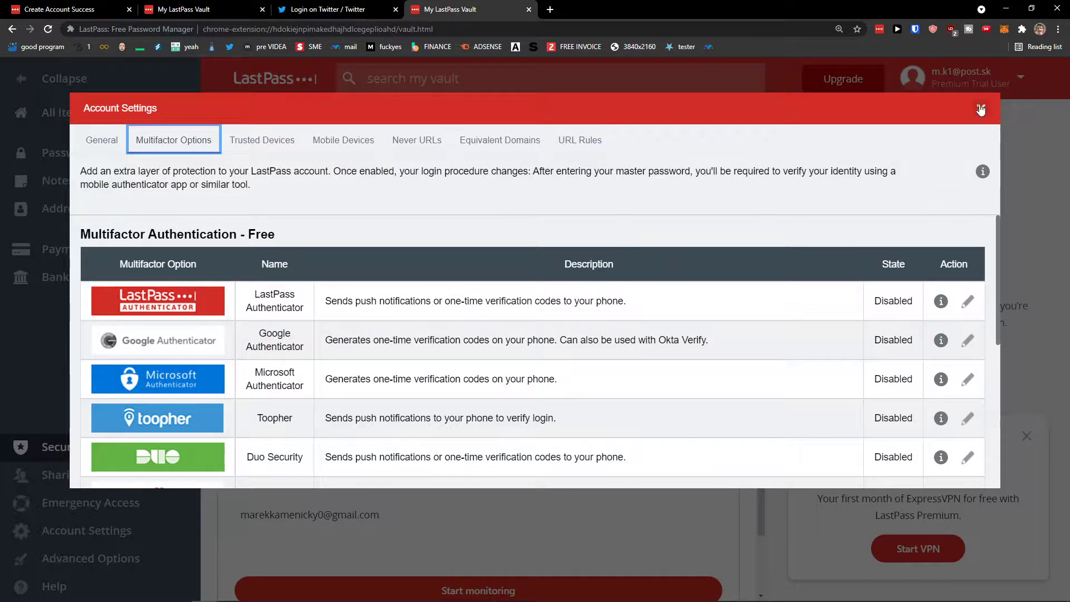
{"action": "left_click", "coordinate": [980, 109]}
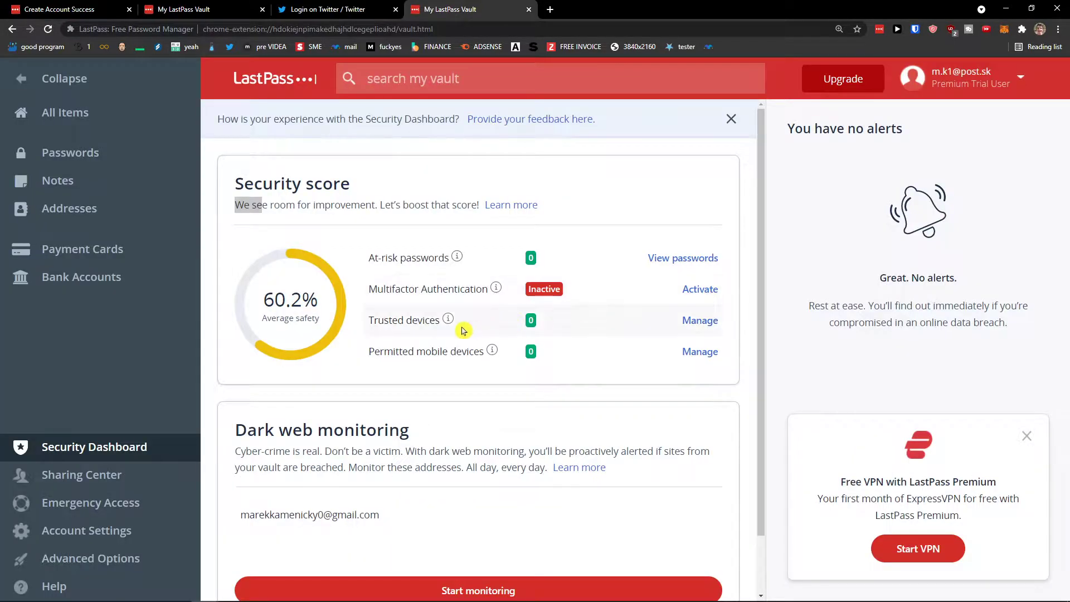
Check the dashboard's info tips, then view the password security list showing the Twitter entry.
{"action": "mouse_move", "coordinate": [447, 325]}
{"action": "mouse_move", "coordinate": [459, 261]}
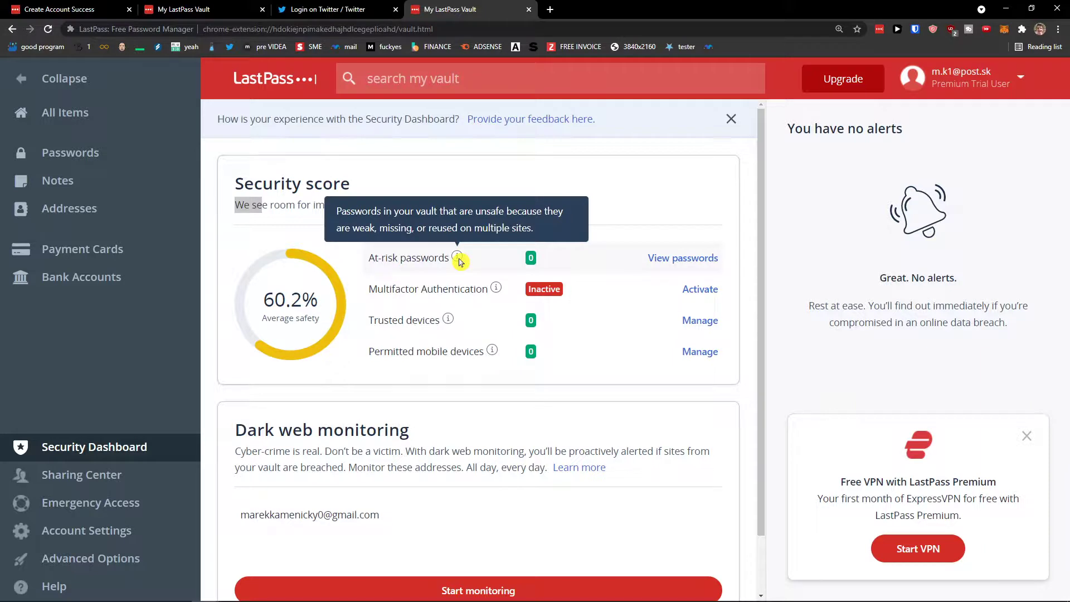
{"action": "left_click", "coordinate": [683, 259]}
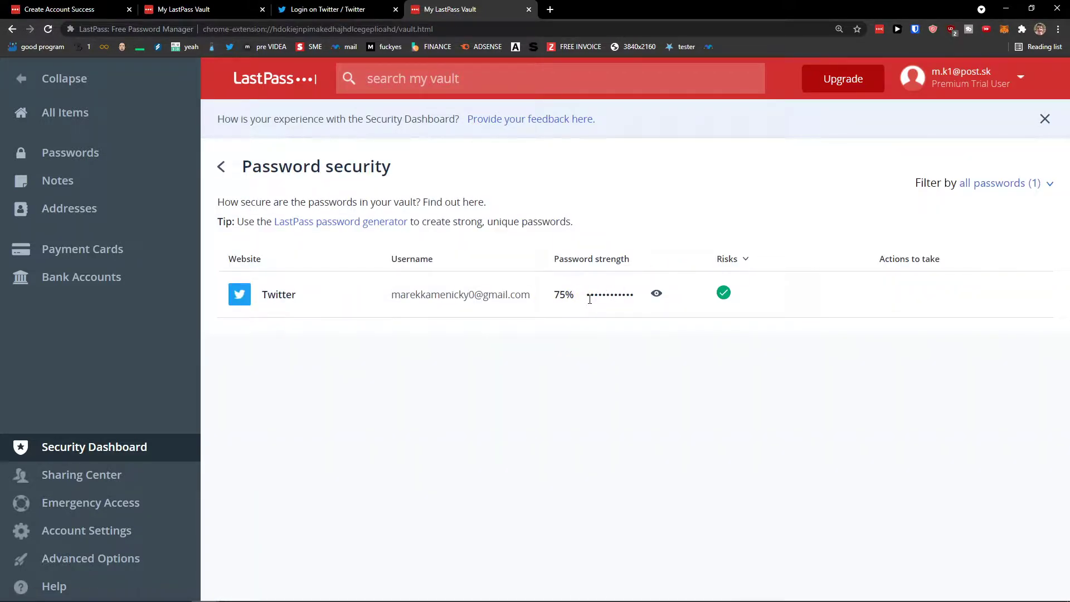
Return to the security overview and start dark web monitoring for the listed e-mail address.
{"action": "left_click", "coordinate": [221, 167]}
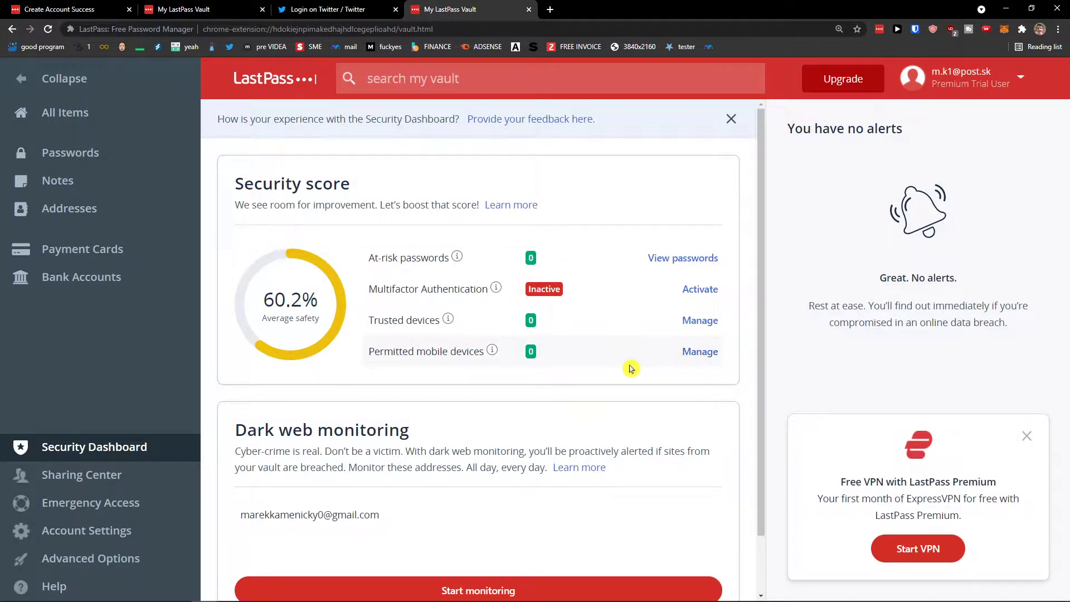
{"action": "scroll", "coordinate": [619, 368], "scroll_direction": "down", "scroll_amount": 1}
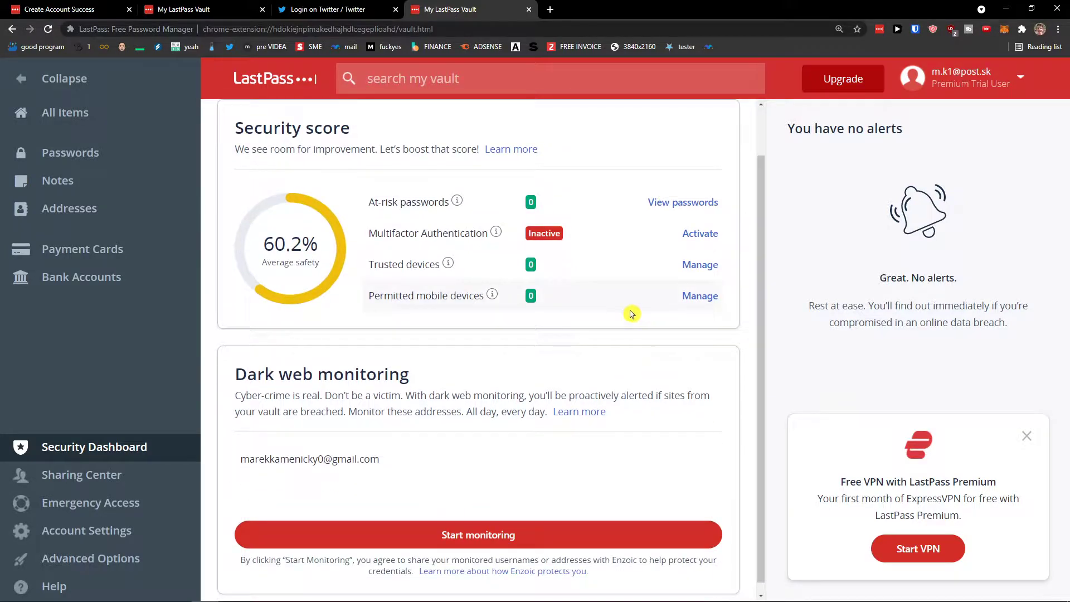
{"action": "scroll", "coordinate": [613, 312], "scroll_direction": "down", "scroll_amount": 1}
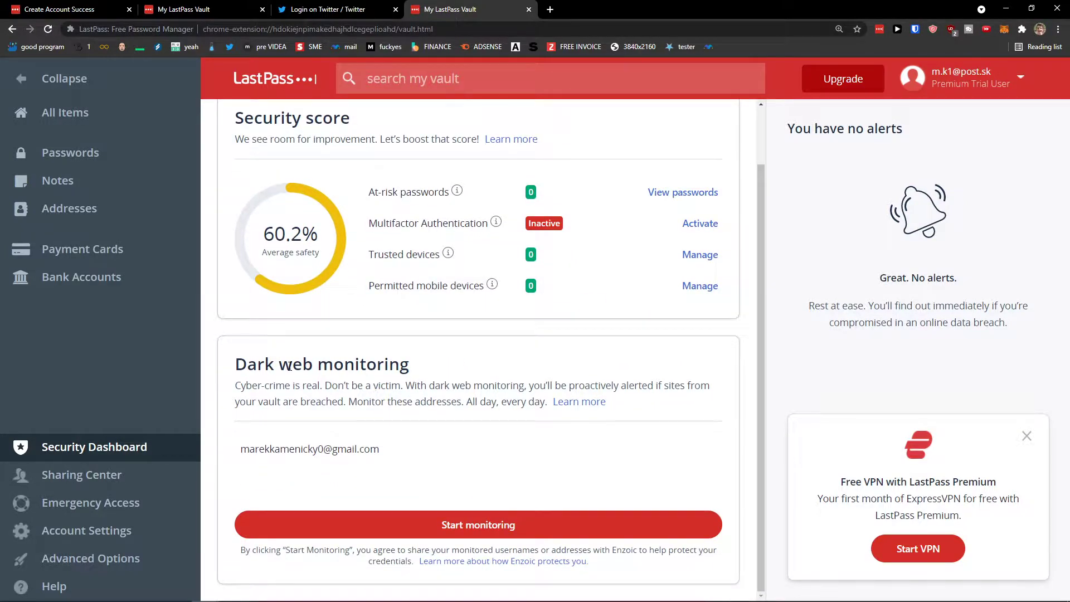
{"action": "left_click", "coordinate": [524, 526]}
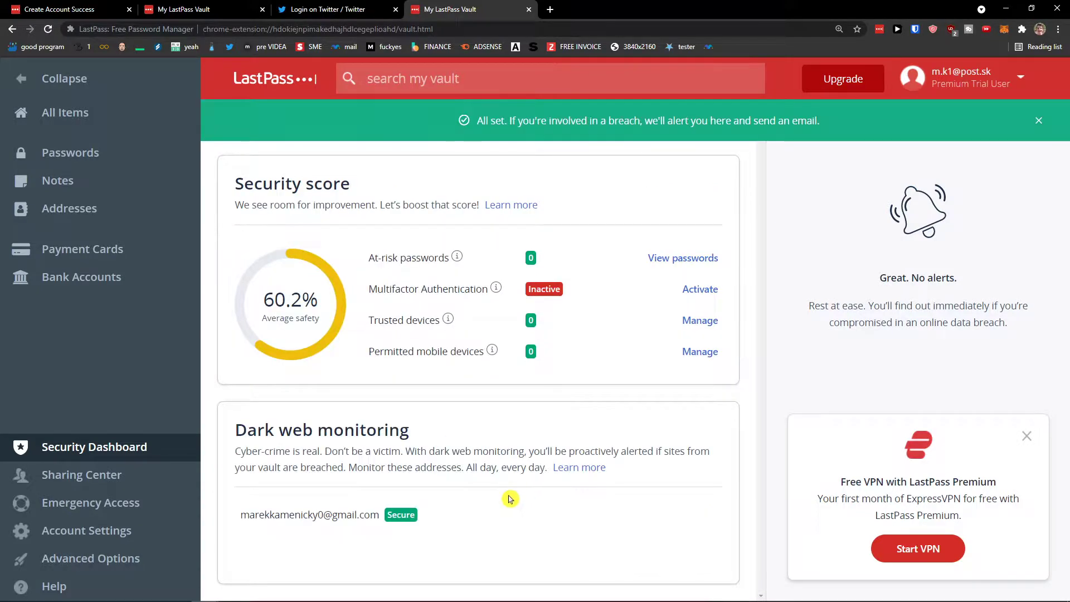
Open the Sharing Center's Manage Shared Folders page from the vault sidebar.
{"action": "left_click_drag", "start_coordinate": [503, 121], "coordinate": [830, 128]}
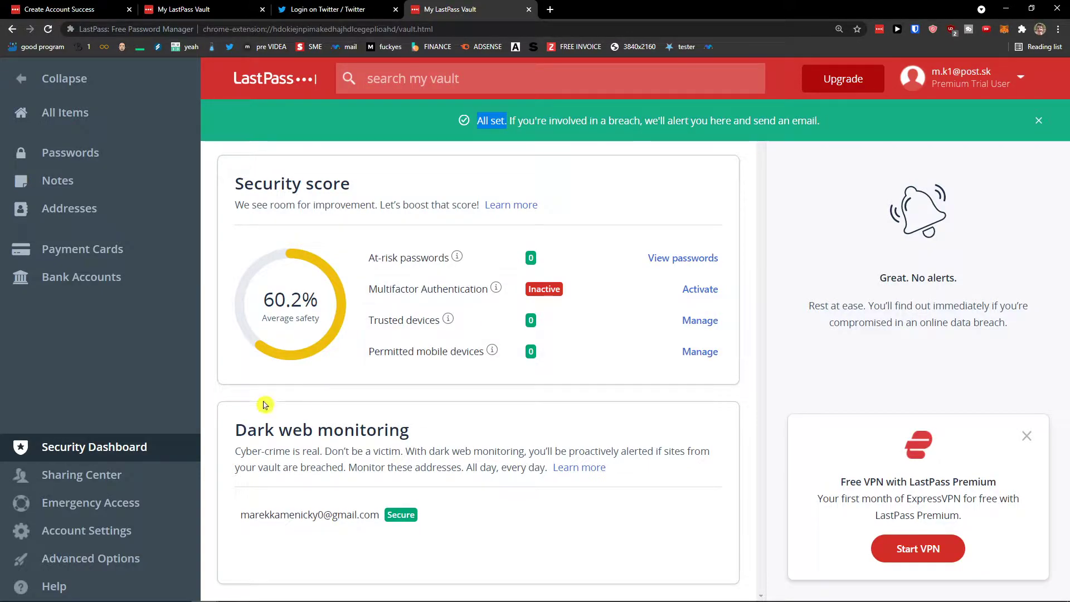
{"action": "left_click", "coordinate": [119, 479]}
{"action": "left_click", "coordinate": [124, 452]}
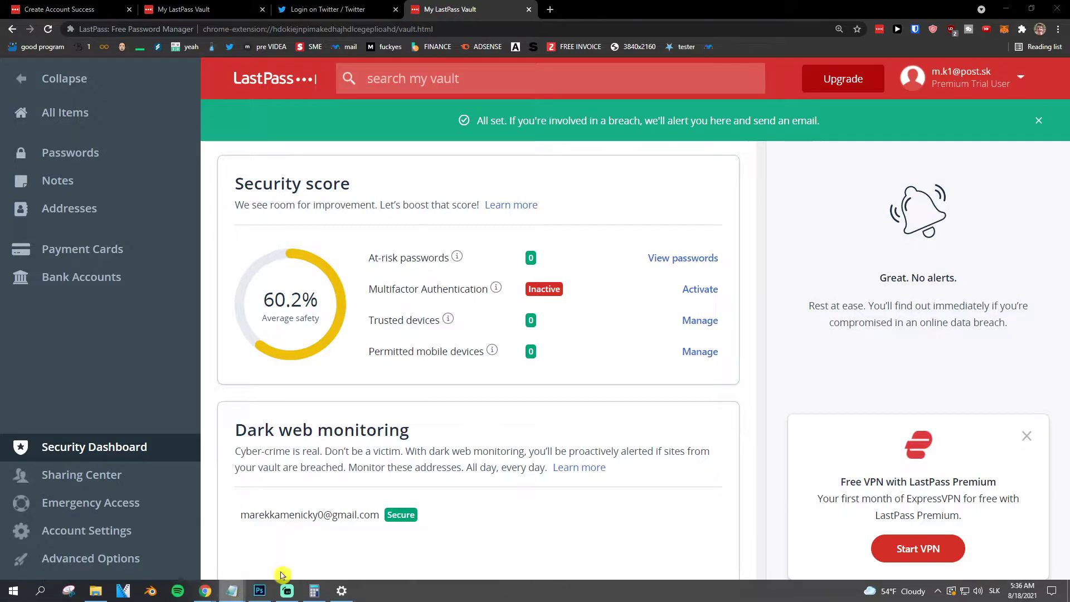
{"action": "left_click", "coordinate": [134, 474]}
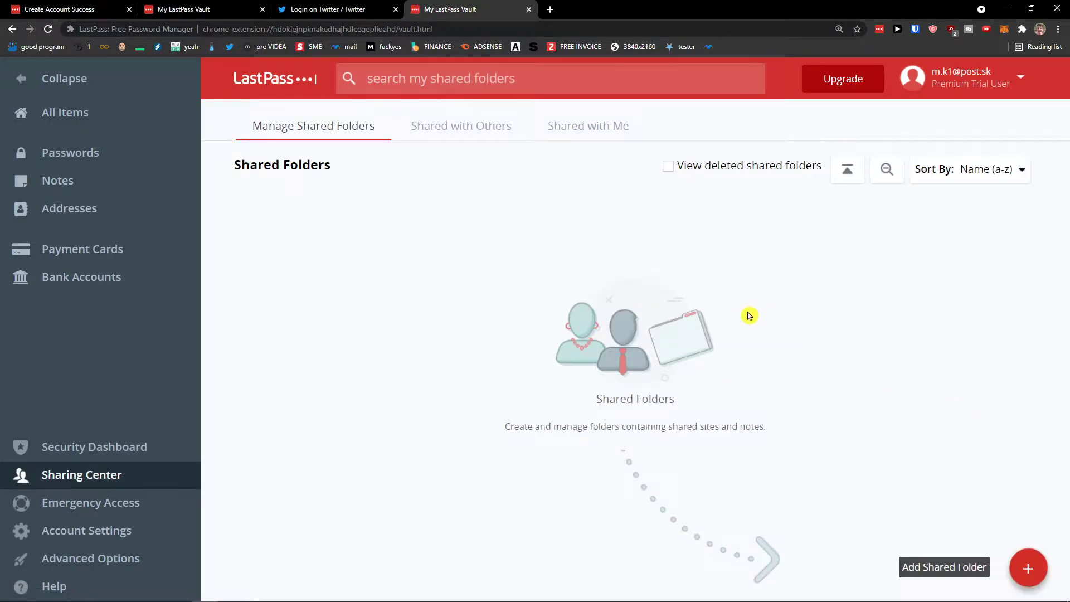
Try adding a shared folder, then close the Families upgrade offer that appears.
{"action": "left_click", "coordinate": [1027, 559]}
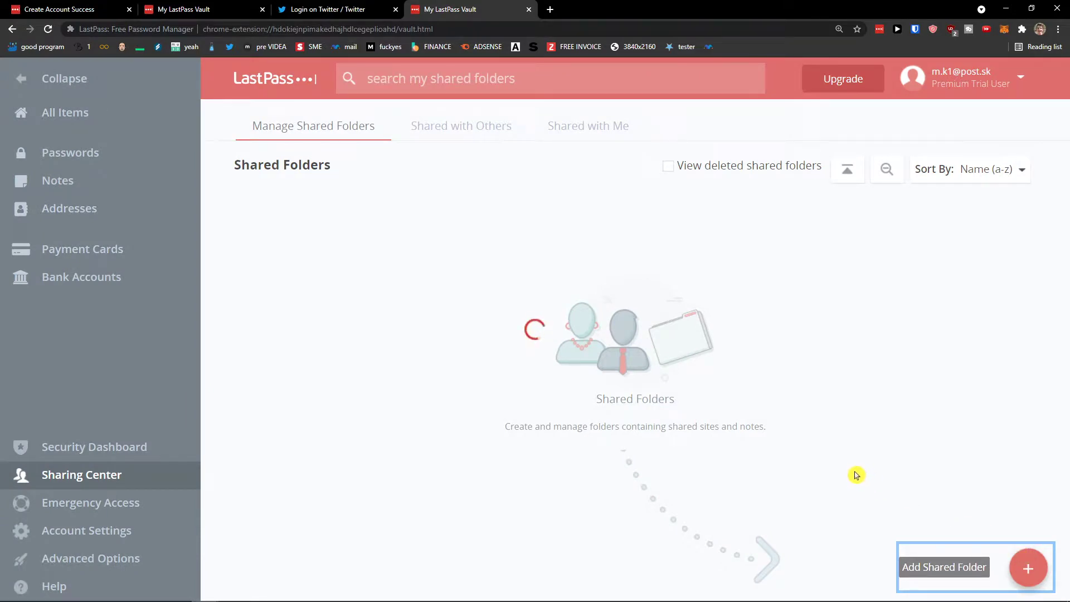
{"action": "left_click", "coordinate": [1027, 566]}
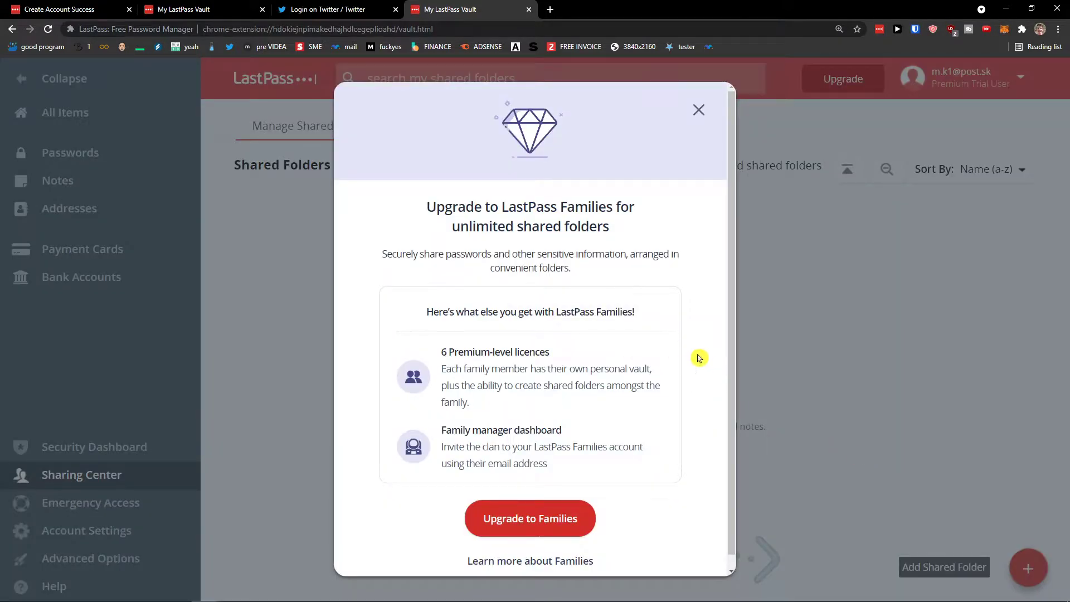
{"action": "scroll", "coordinate": [702, 357], "scroll_direction": "down", "scroll_amount": 1}
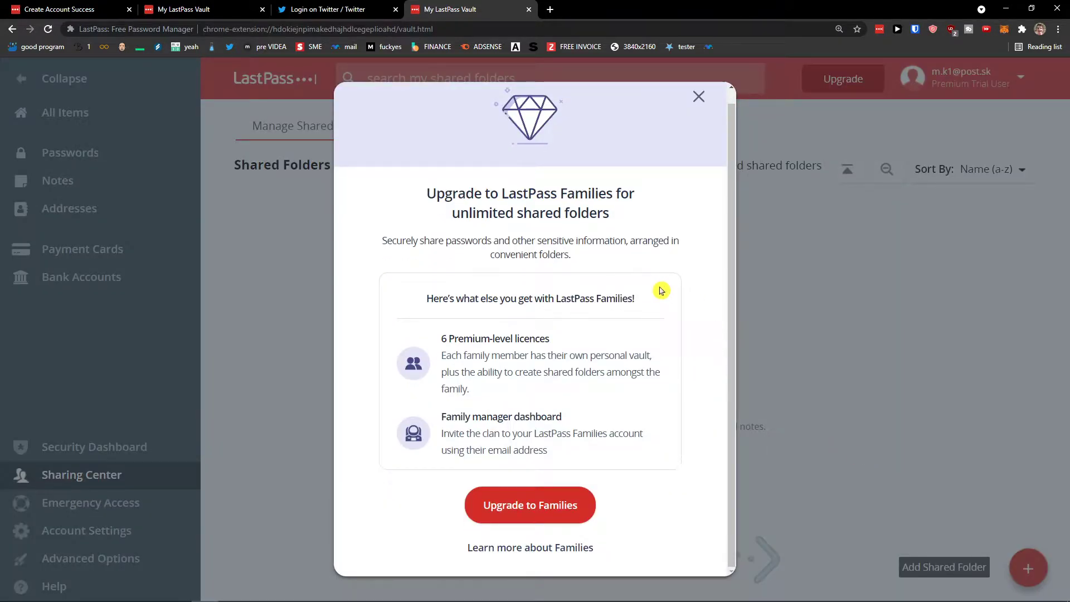
{"action": "left_click_drag", "start_coordinate": [386, 241], "coordinate": [582, 264]}
{"action": "left_click", "coordinate": [582, 265]}
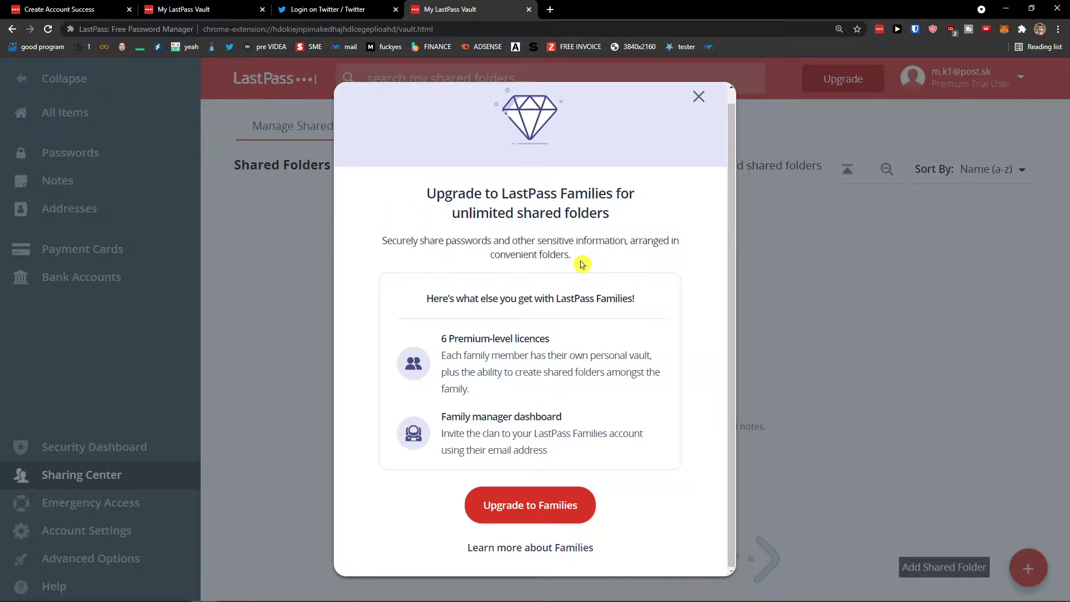
{"action": "left_click", "coordinate": [697, 99]}
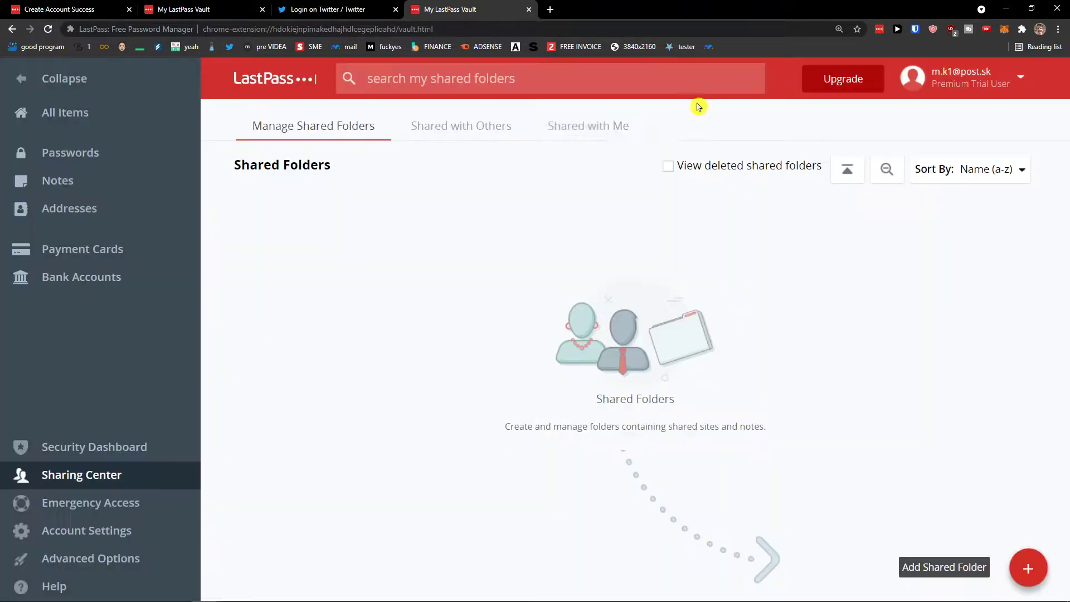
View Shared with Others and Shared with Me, return to Manage Shared Folders, then go to Emergency Access.
{"action": "left_click", "coordinate": [482, 129]}
{"action": "left_click", "coordinate": [566, 127]}
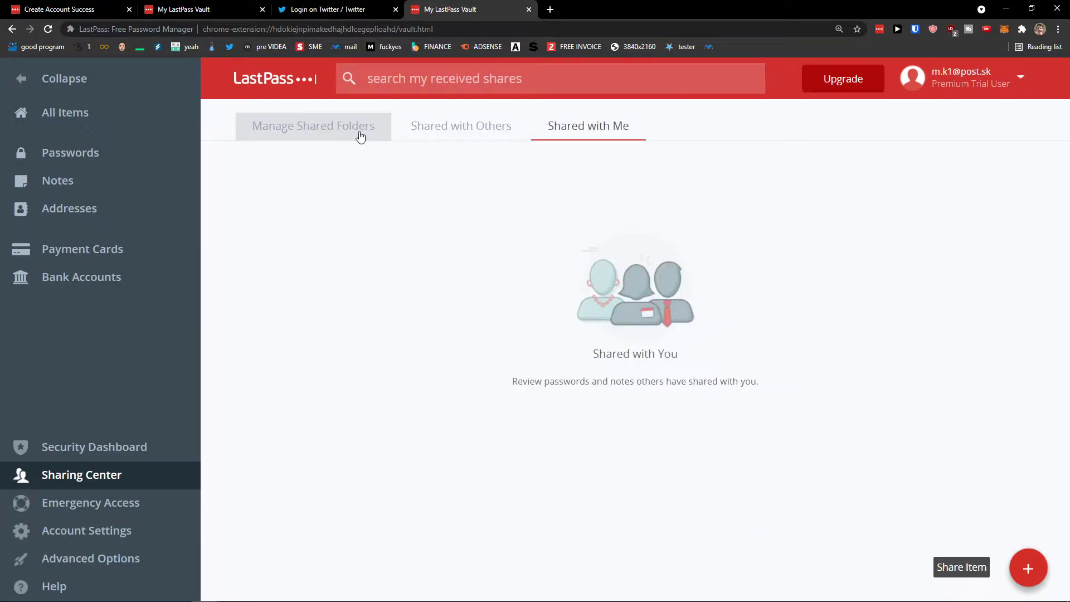
{"action": "left_click", "coordinate": [357, 136]}
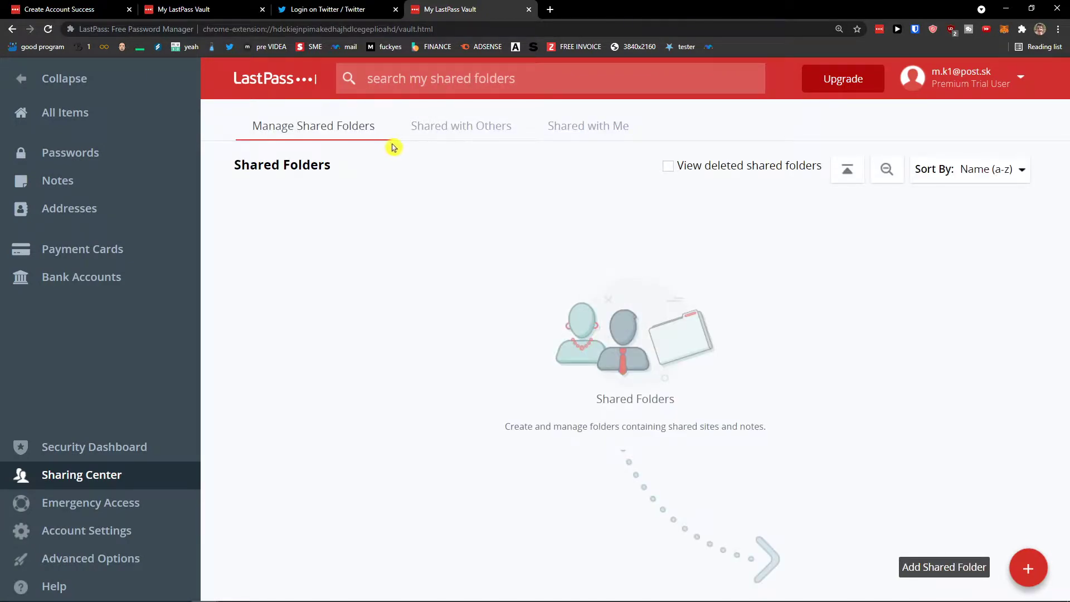
{"action": "left_click", "coordinate": [131, 510]}
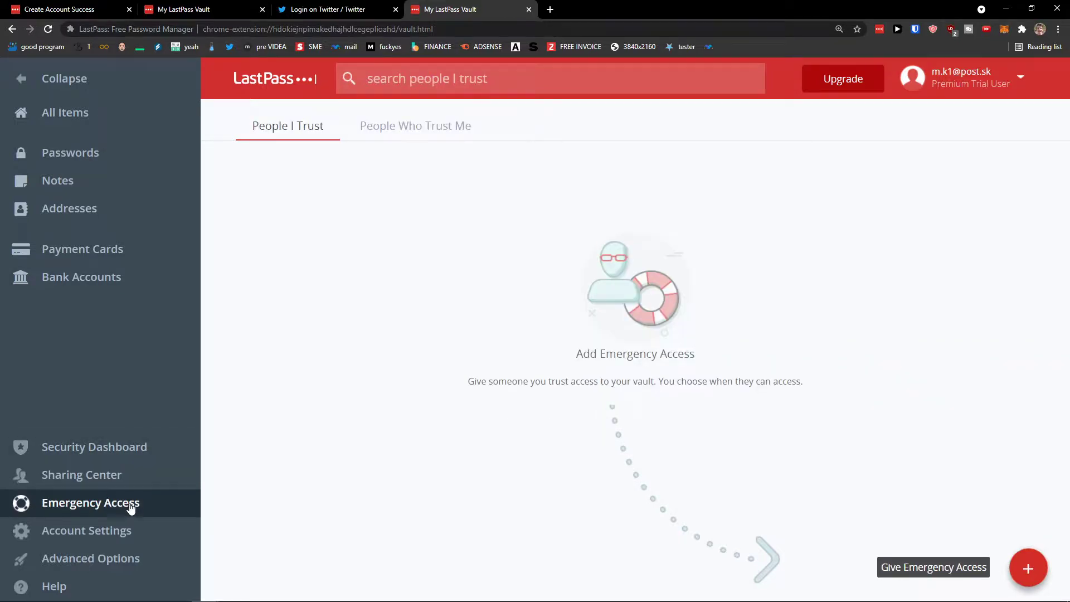
Open the emergency access invite form, review its Wait Time options, and cancel without inviting anyone.
{"action": "left_click", "coordinate": [1028, 567]}
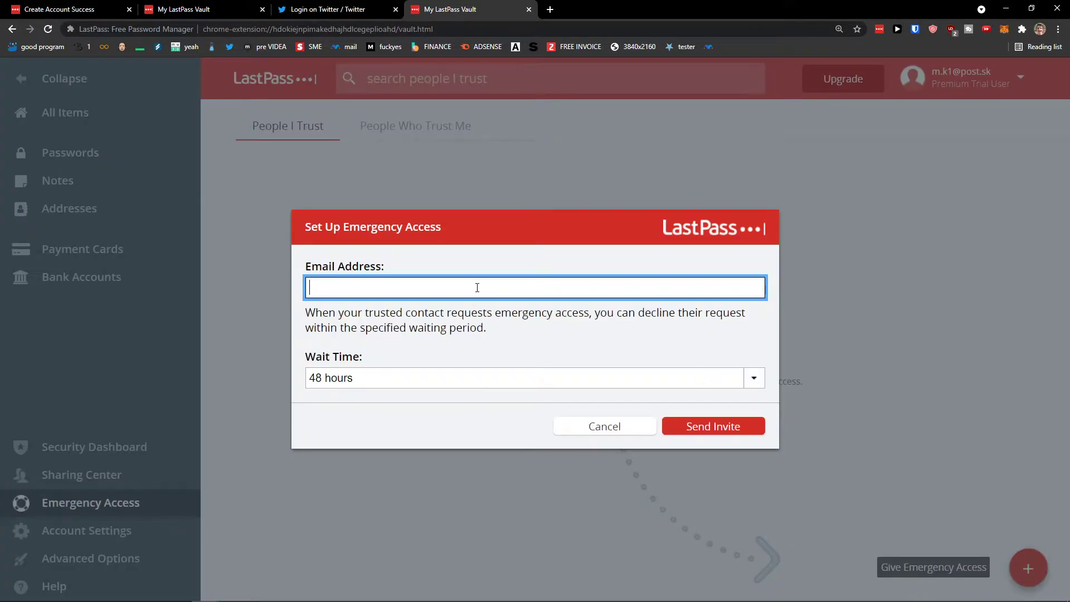
{"action": "left_click_drag", "start_coordinate": [335, 321], "coordinate": [532, 332]}
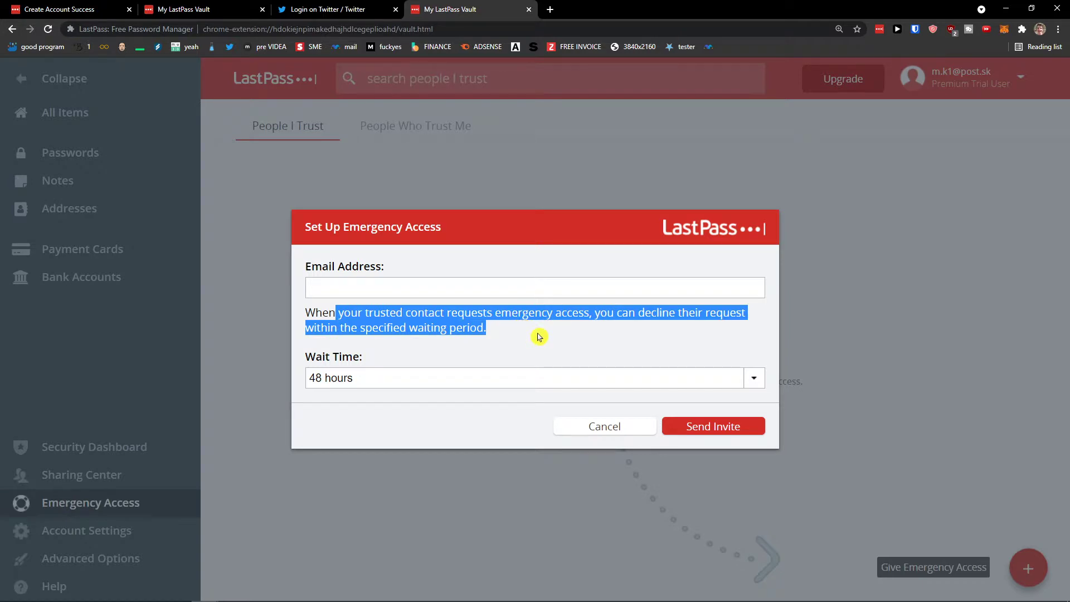
{"action": "left_click", "coordinate": [491, 382]}
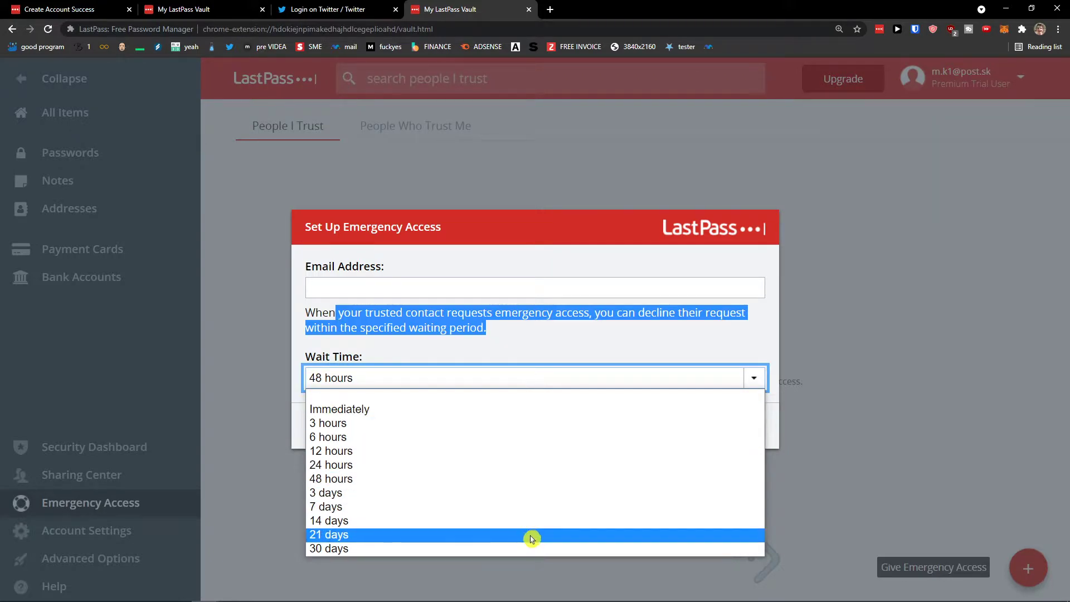
{"action": "left_click", "coordinate": [929, 499]}
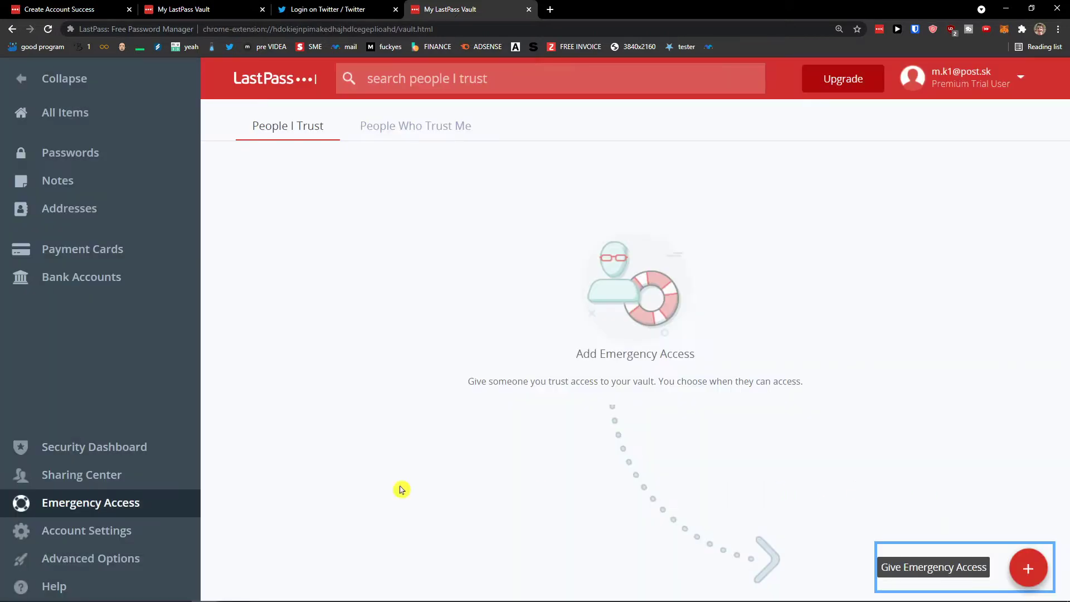
Try exporting the vault from Advanced Options, then return to the vault tab.
{"action": "left_click", "coordinate": [102, 558]}
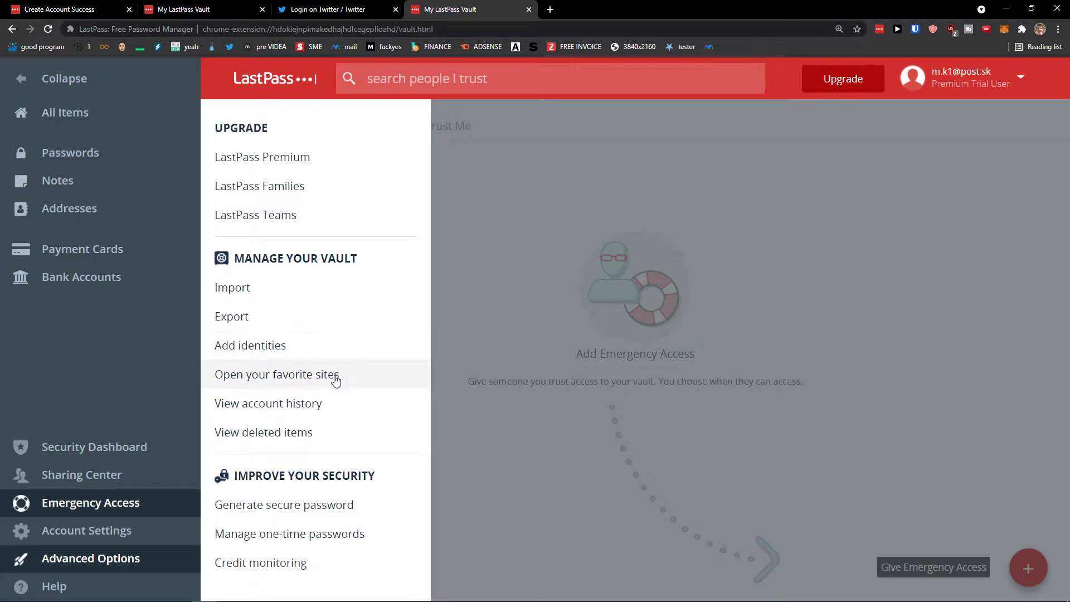
{"action": "left_click", "coordinate": [333, 323]}
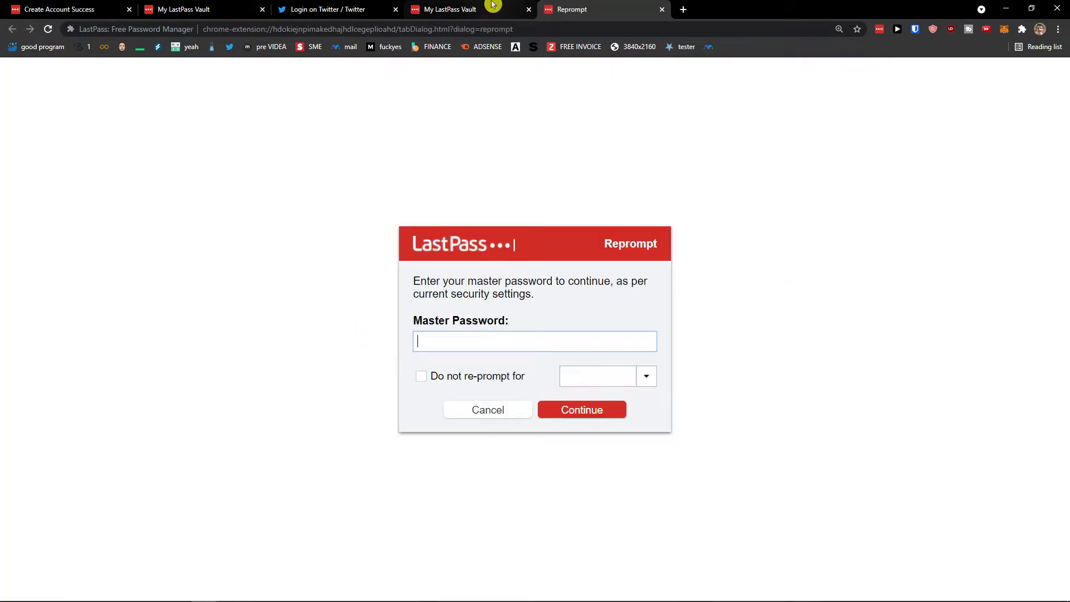
{"action": "left_click", "coordinate": [491, 7]}
Generate a secure password, close the generator, and open Manage one-time passwords.
{"action": "left_click", "coordinate": [162, 555]}
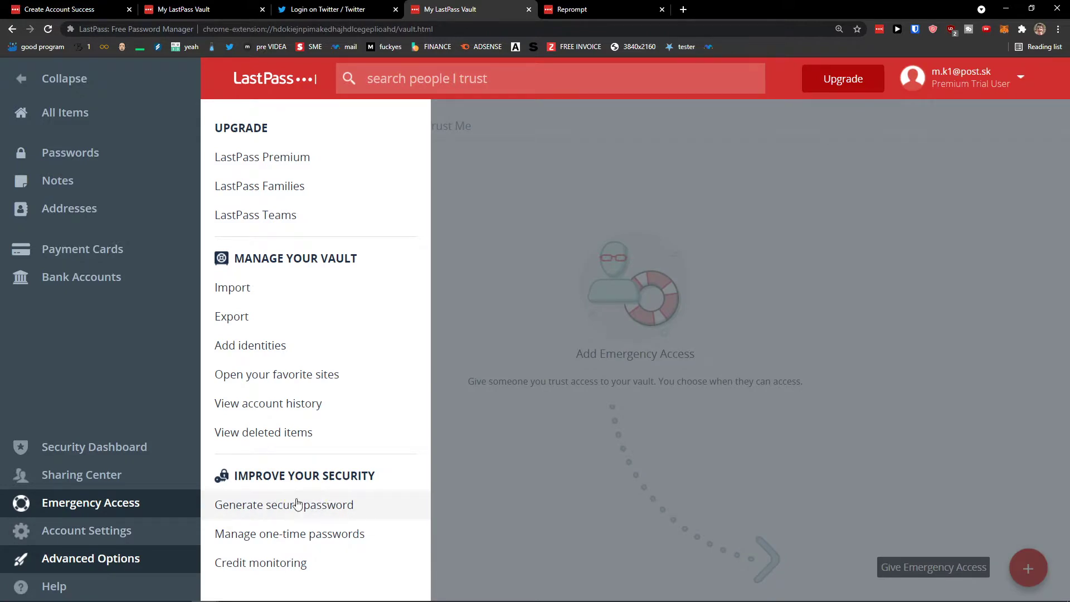
{"action": "left_click", "coordinate": [308, 507]}
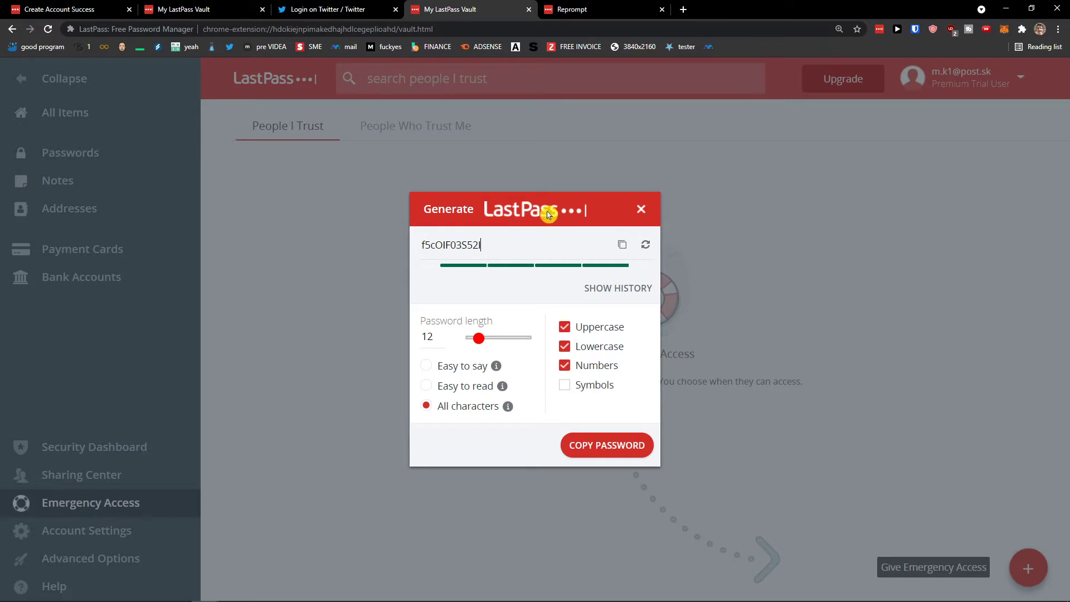
{"action": "left_click", "coordinate": [640, 210]}
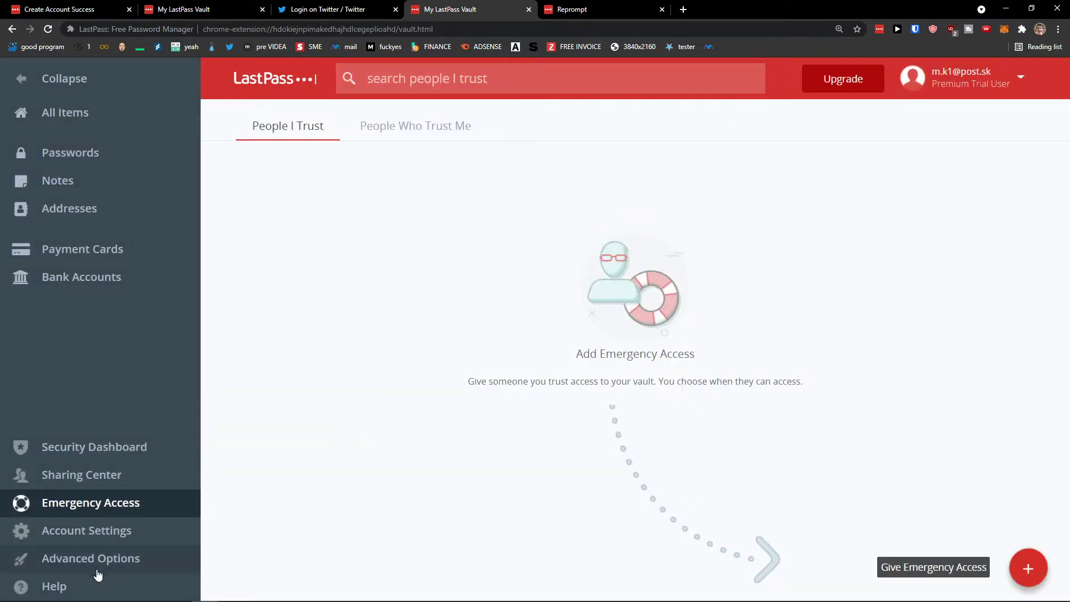
{"action": "left_click", "coordinate": [92, 559]}
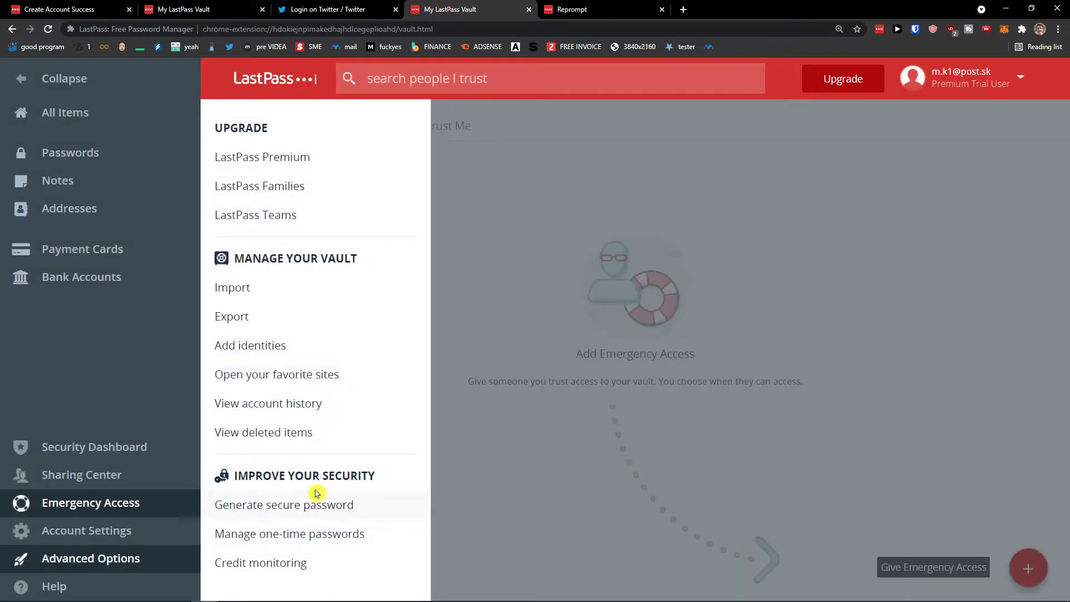
{"action": "left_click", "coordinate": [349, 542]}
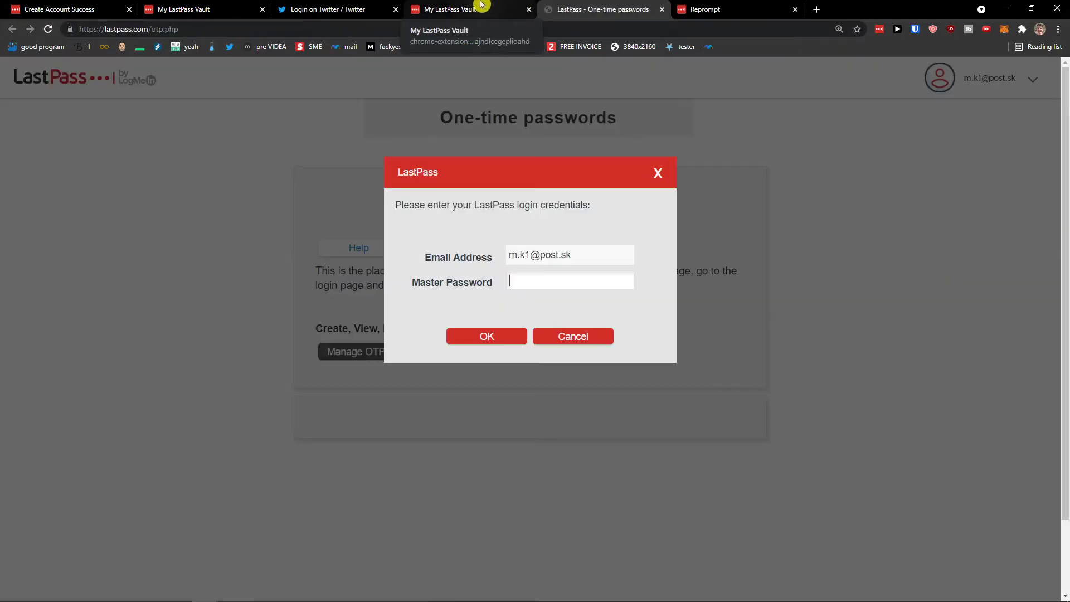
Go to the One-time passwords page and submit the master password login.
{"action": "left_click", "coordinate": [482, 5]}
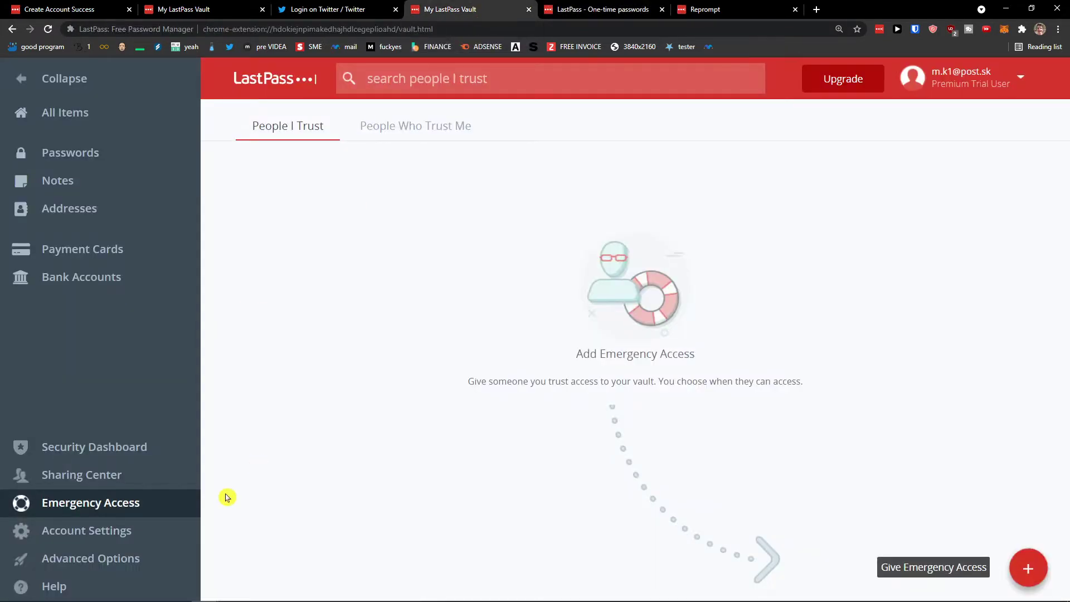
{"action": "left_click", "coordinate": [182, 562]}
{"action": "left_click", "coordinate": [308, 540]}
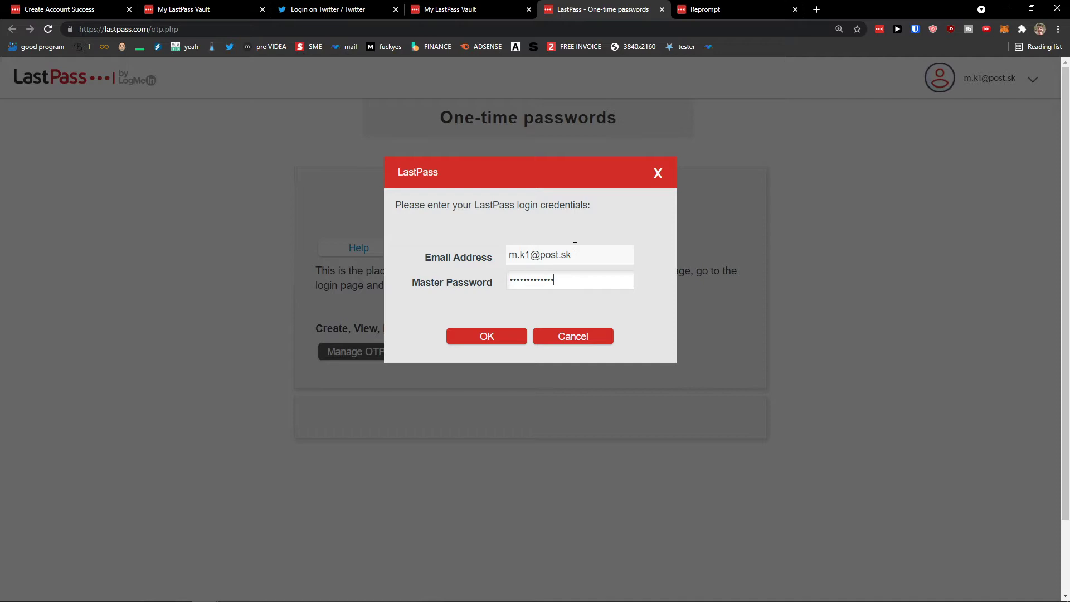
{"action": "left_click", "coordinate": [506, 337]}
Confirm no one-time passwords exist, cancel generating one, and return to the vault tab.
{"action": "left_click_drag", "start_coordinate": [357, 281], "coordinate": [466, 270]}
{"action": "left_click", "coordinate": [597, 293]}
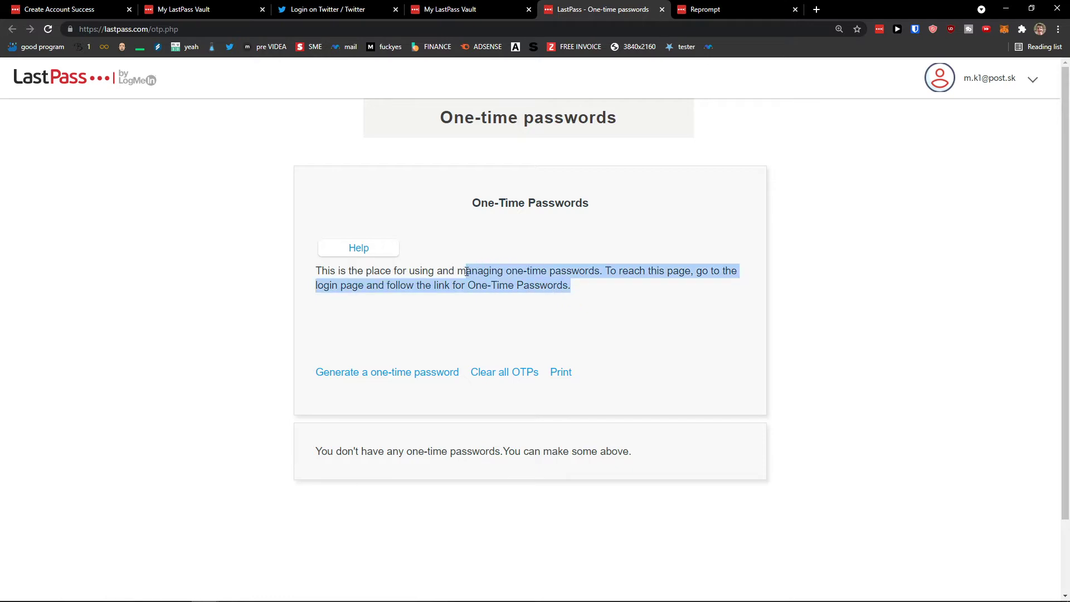
{"action": "left_click", "coordinate": [361, 374]}
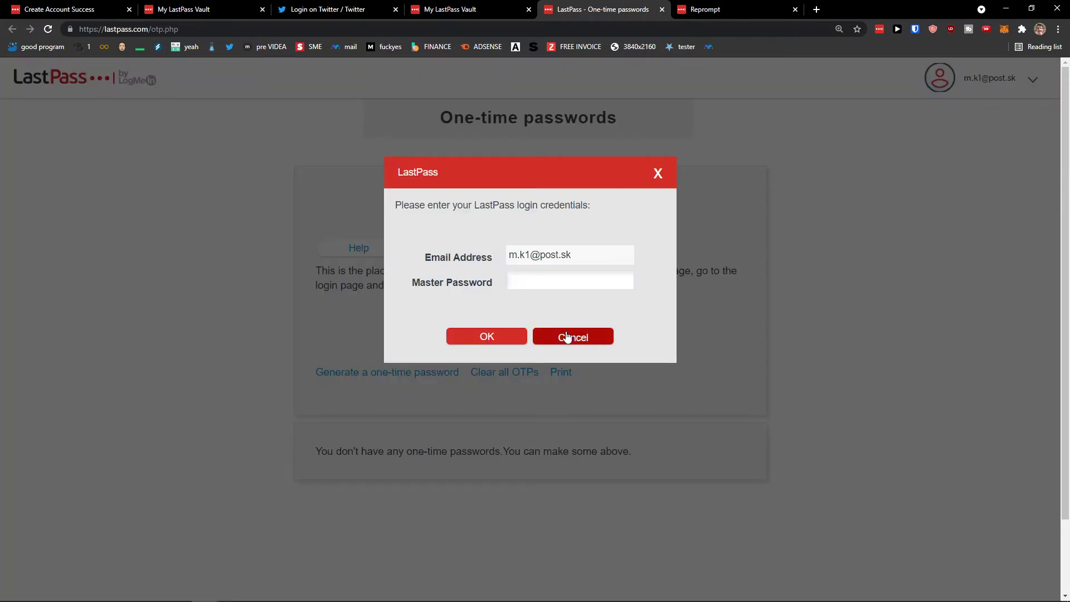
{"action": "left_click", "coordinate": [563, 338]}
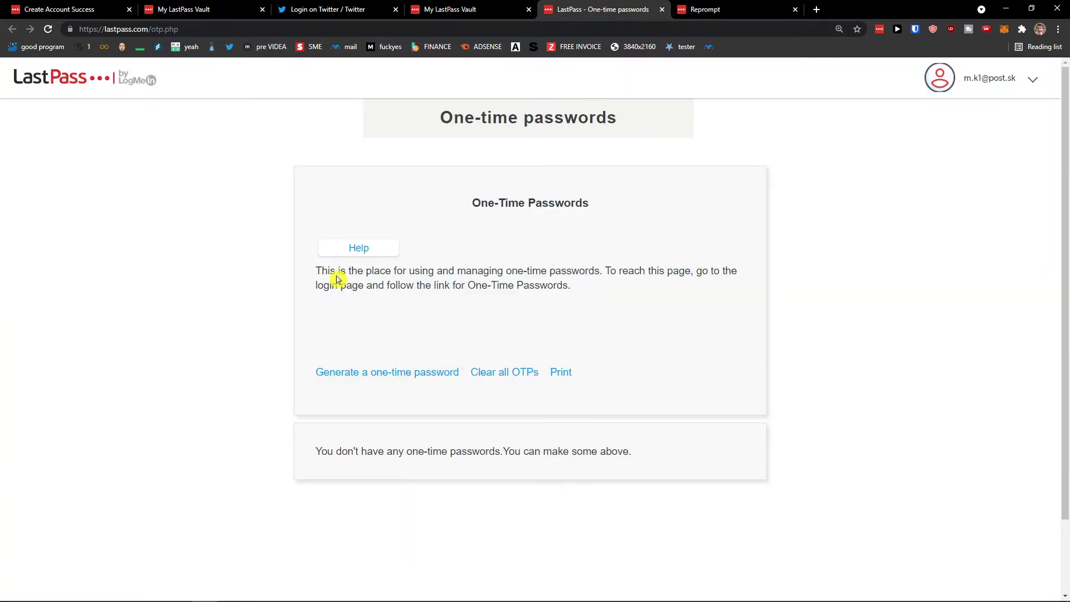
{"action": "left_click", "coordinate": [450, 6]}
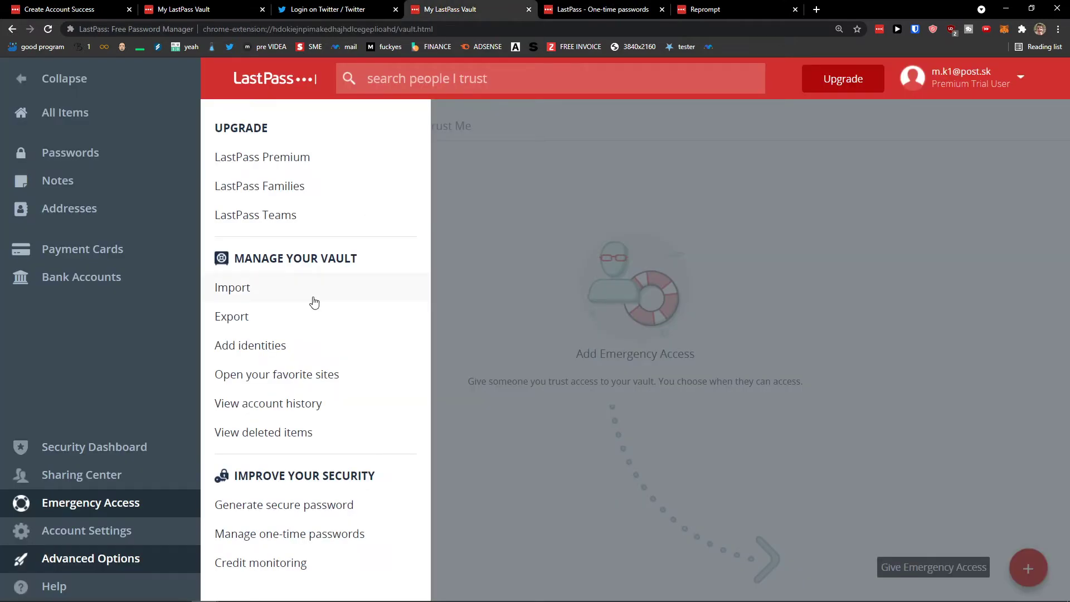
Open Credit monitoring and highlight the 'Keep an Eye on Your Credit Report' description.
{"action": "left_click", "coordinate": [259, 564]}
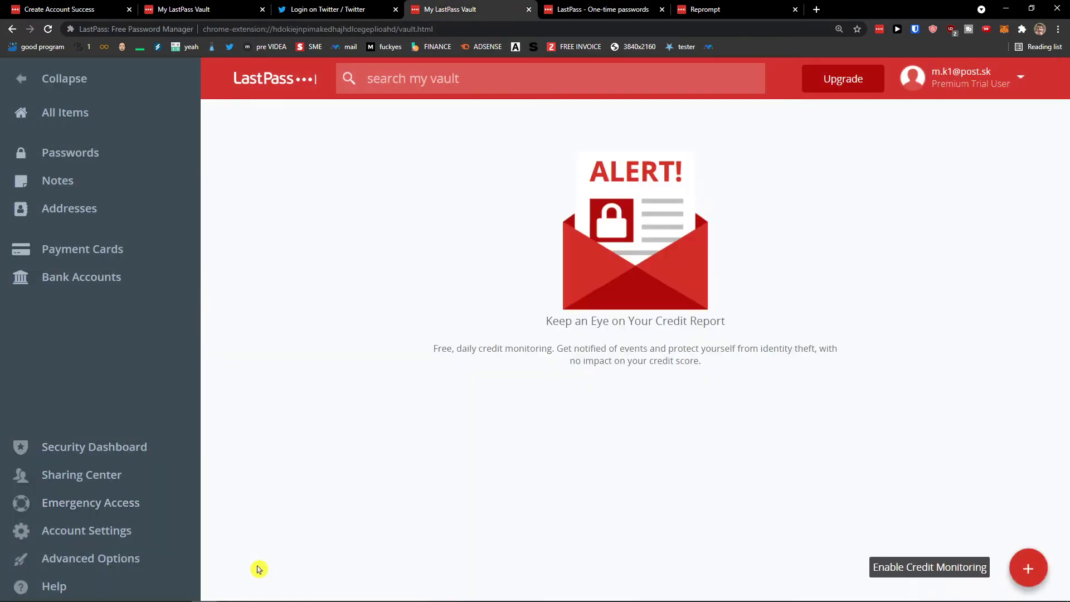
{"action": "left_click_drag", "start_coordinate": [439, 301], "coordinate": [648, 358]}
{"action": "left_click_drag", "start_coordinate": [724, 370], "coordinate": [434, 350]}
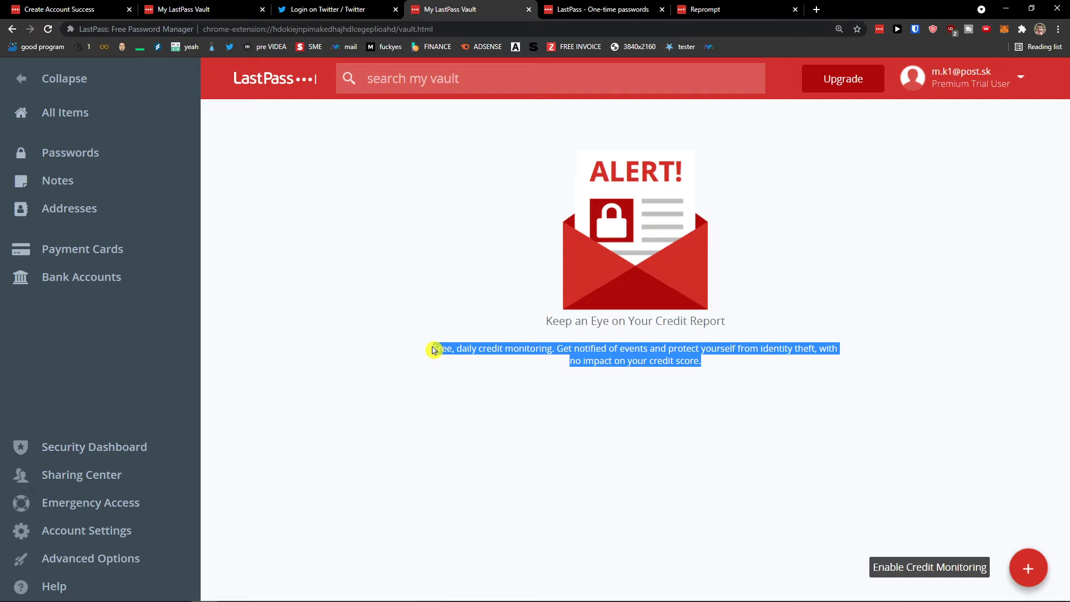
{"action": "left_click_drag", "start_coordinate": [434, 349], "coordinate": [435, 347]}
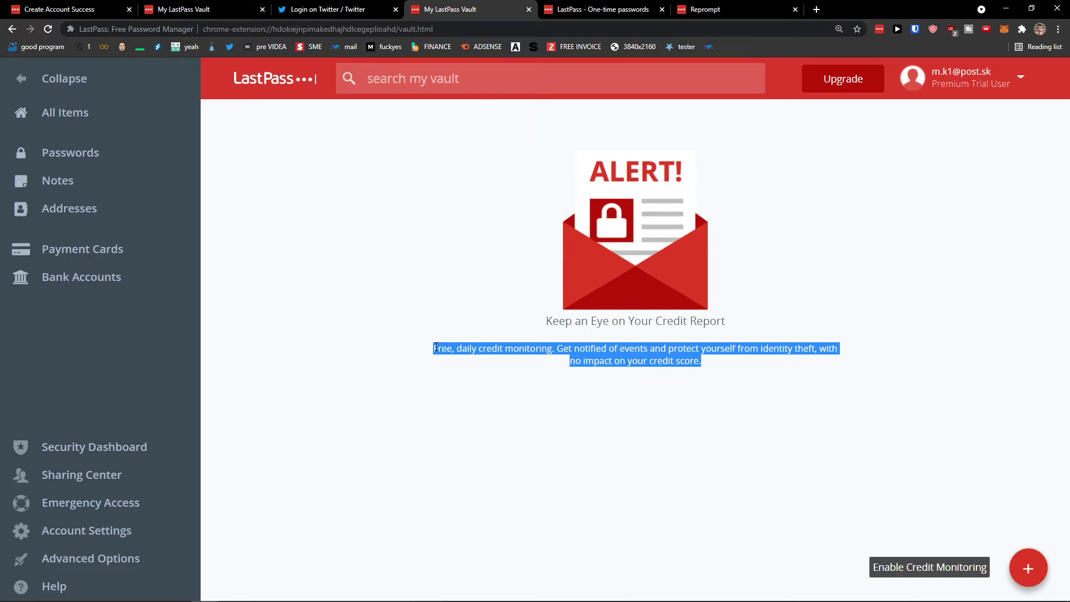